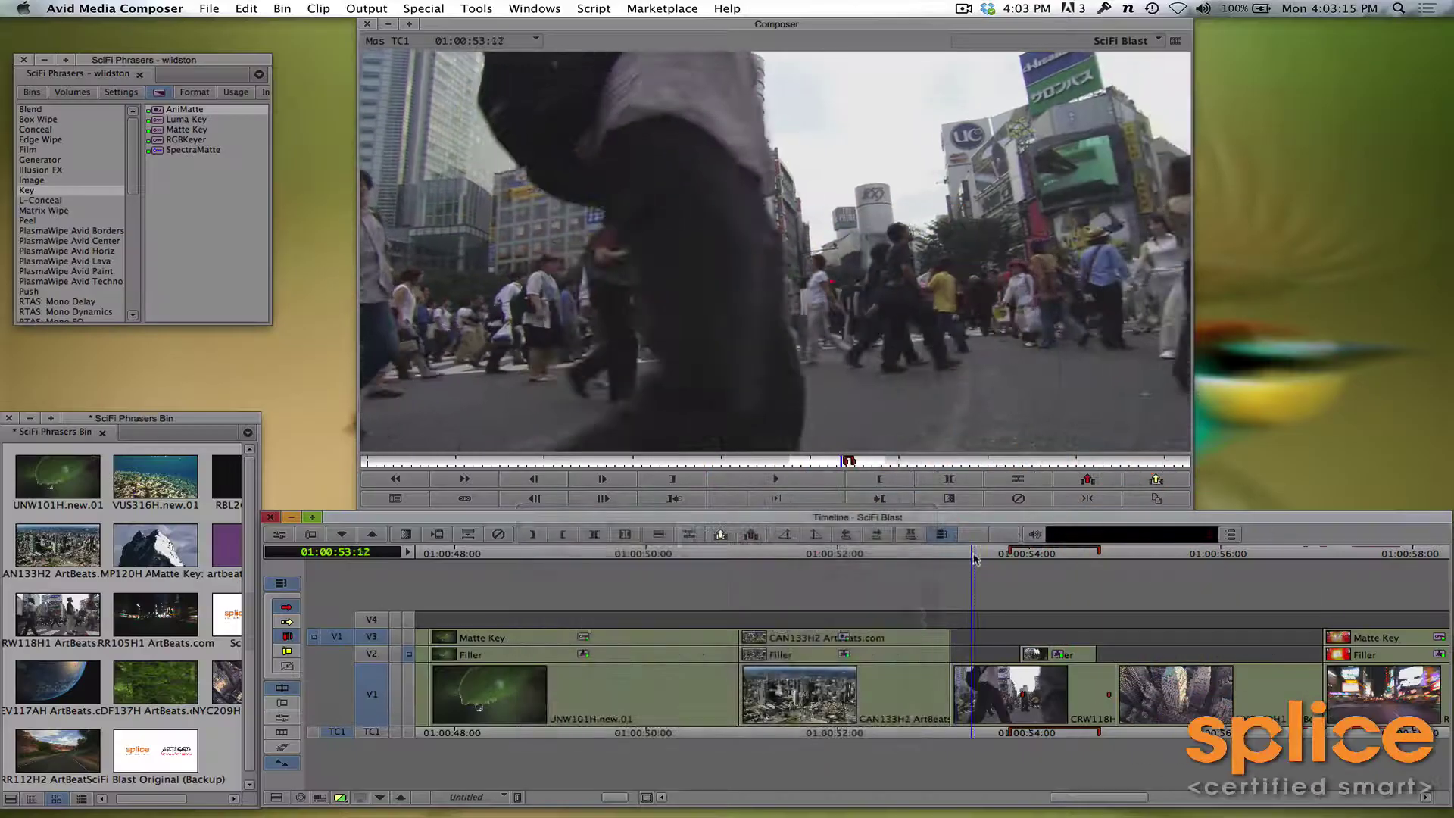
Step: Open the Paint Effect on the V2 clip near 01:00:54:05 for editing and change its red triangle to bright green
left_click_drag(1017, 562, 1049, 568)
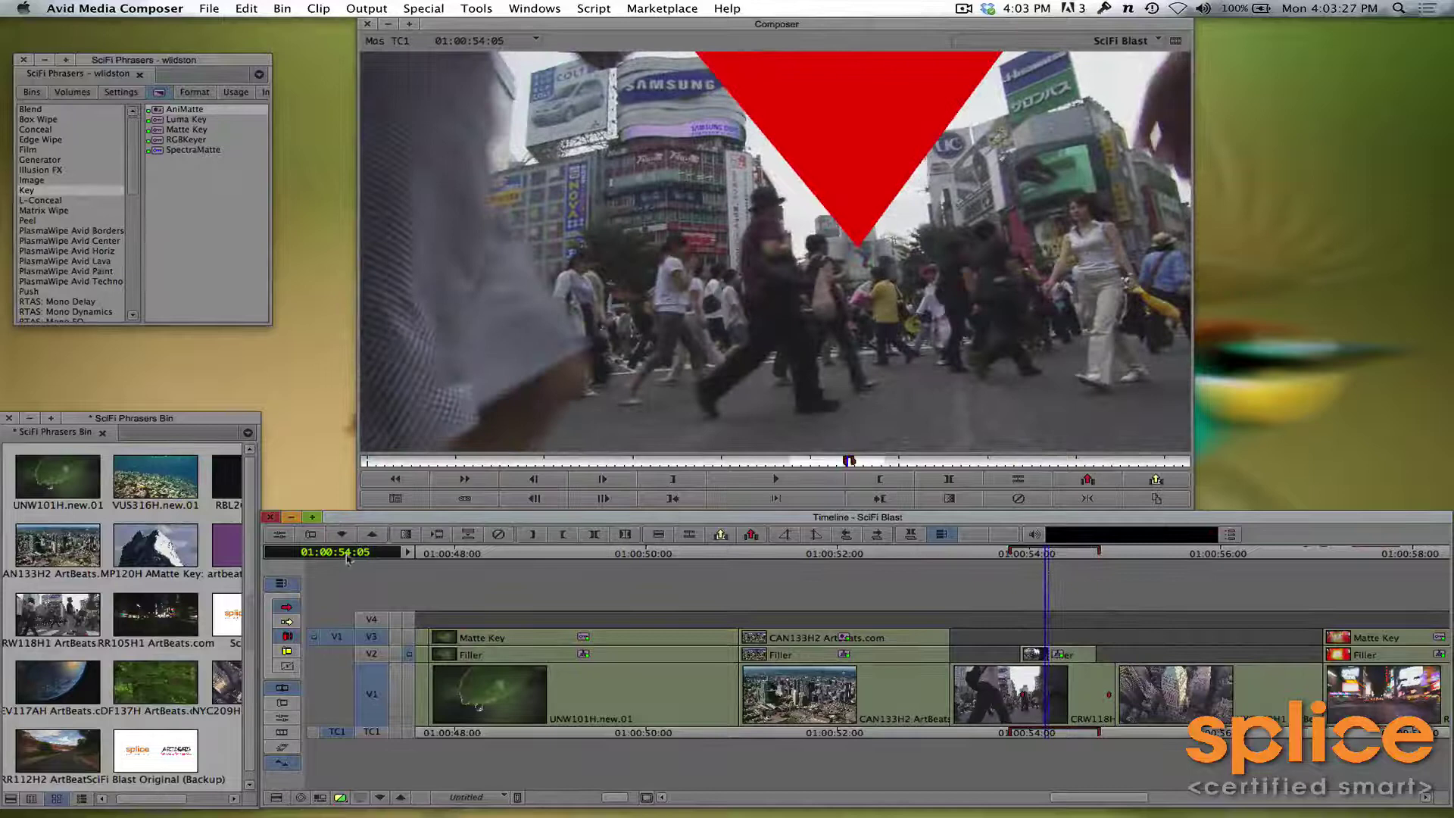
left_click(280, 534)
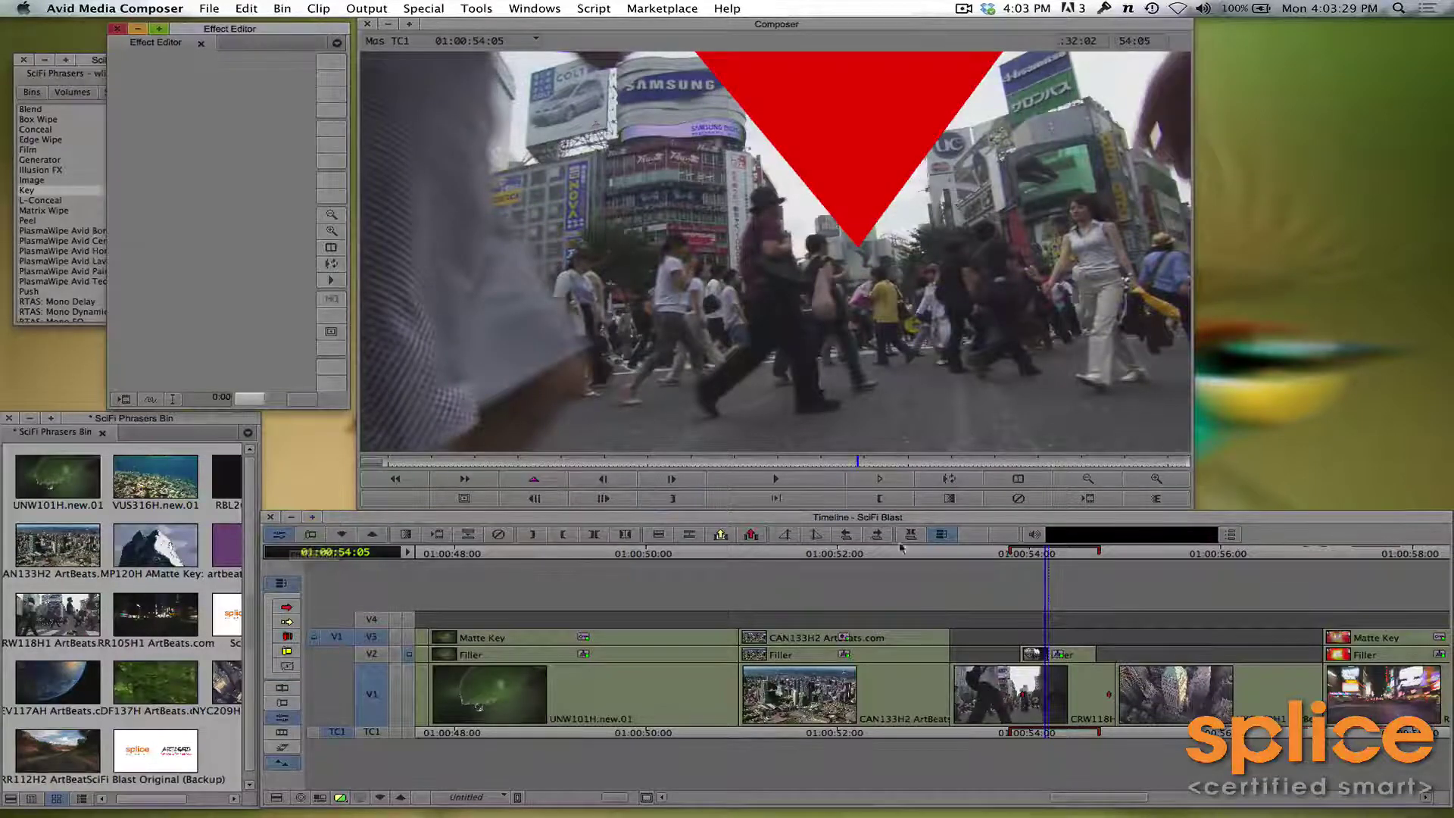
left_click(1055, 655)
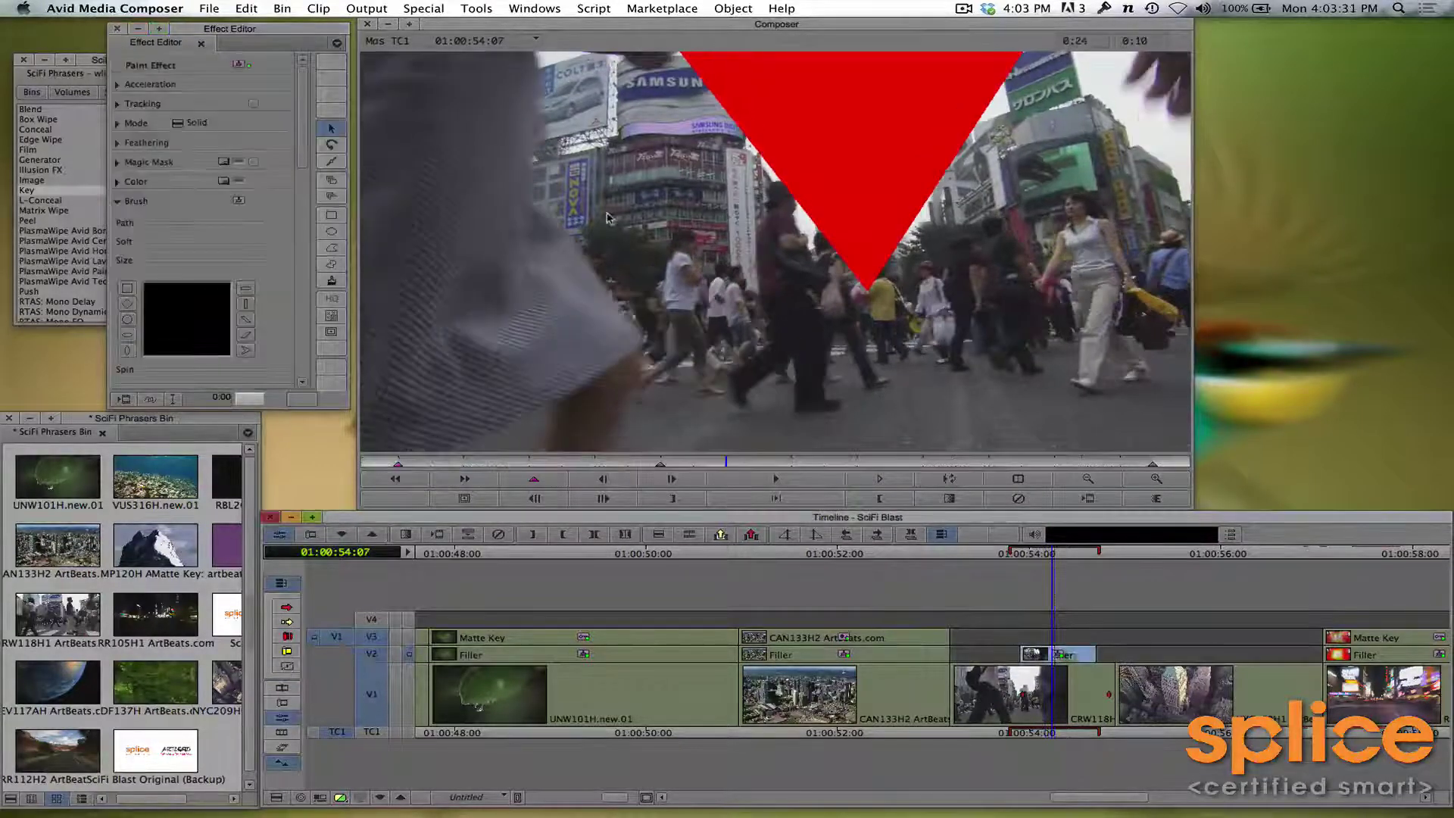
left_click(1087, 478)
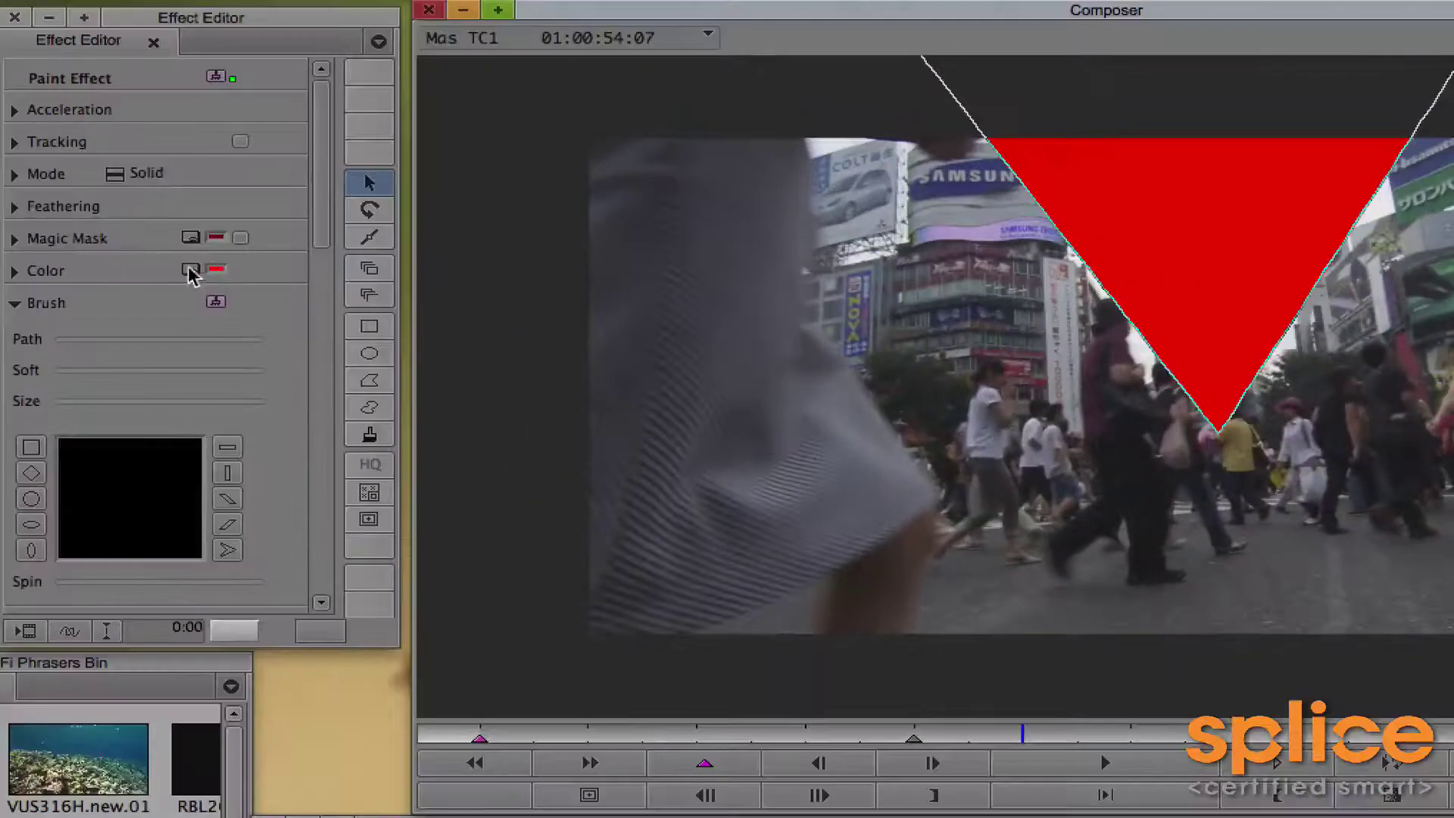
left_click(191, 270)
left_click(429, 659)
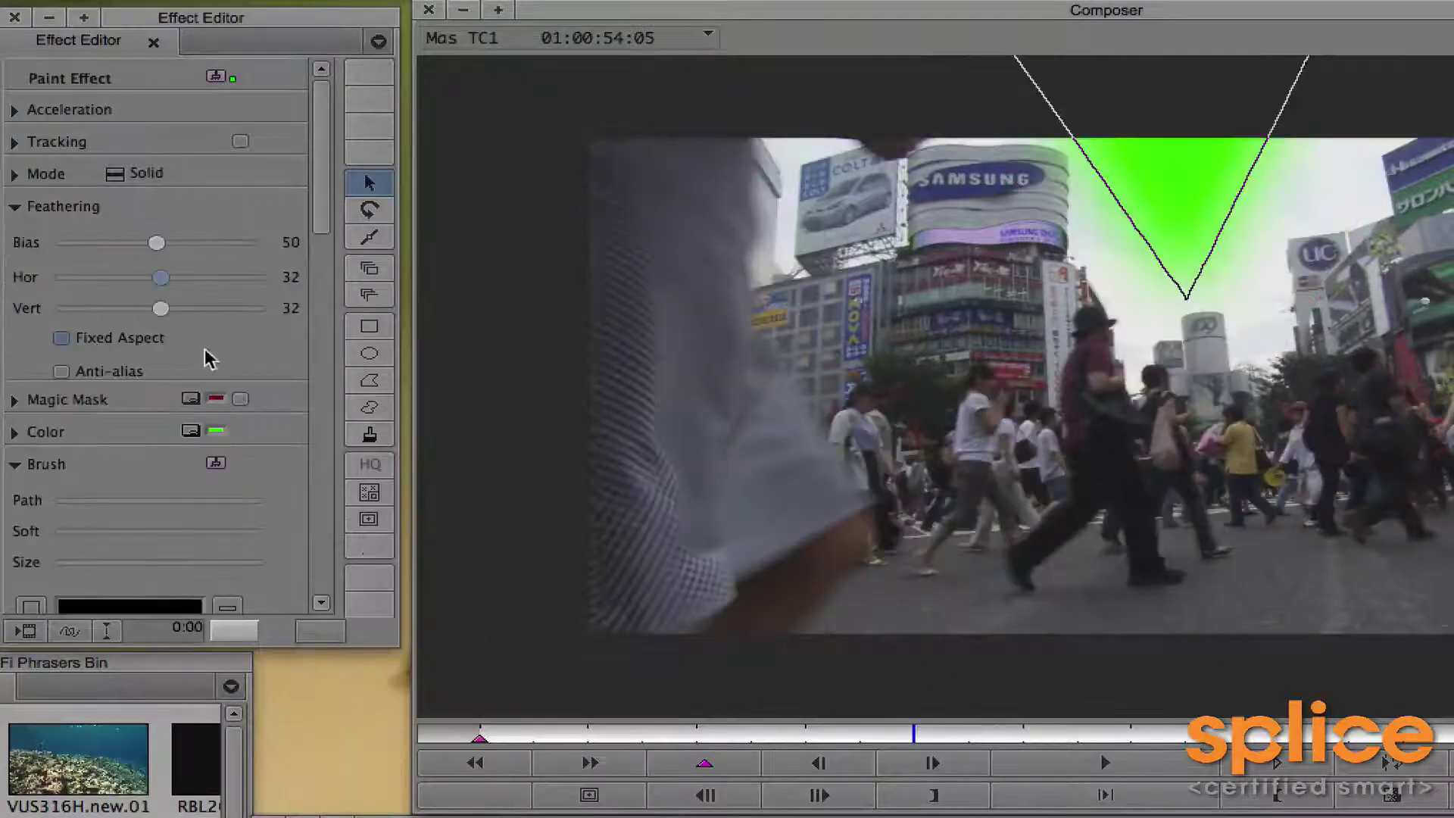
Step: Set the green triangle's horizontal and vertical feathering to 36 and move to a frame near 01:00:54:11
mouse_move(168, 316)
left_mouse_down()
mouse_move(205, 317)
mouse_move(176, 308)
left_mouse_up()
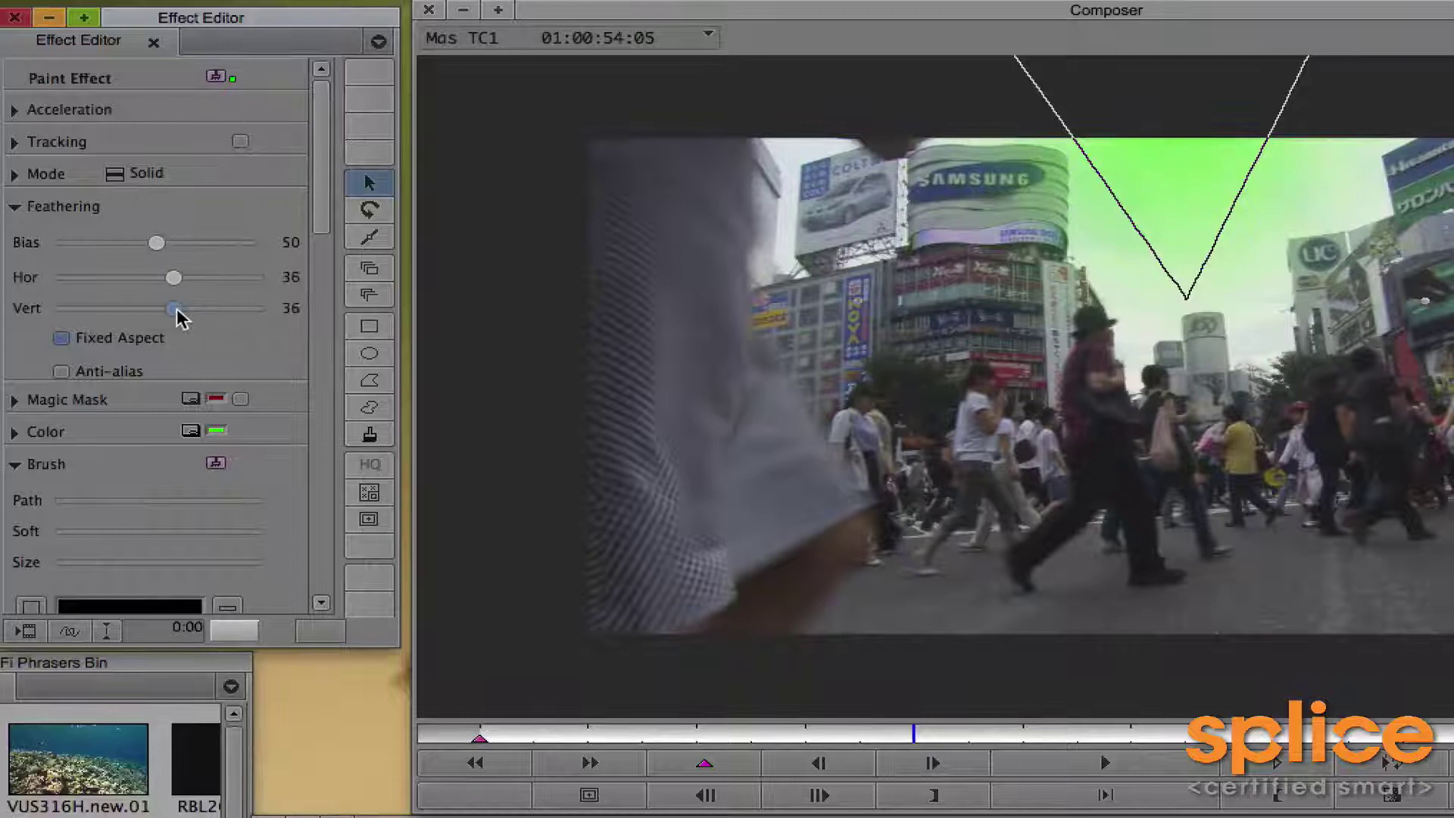
left_click(1174, 734)
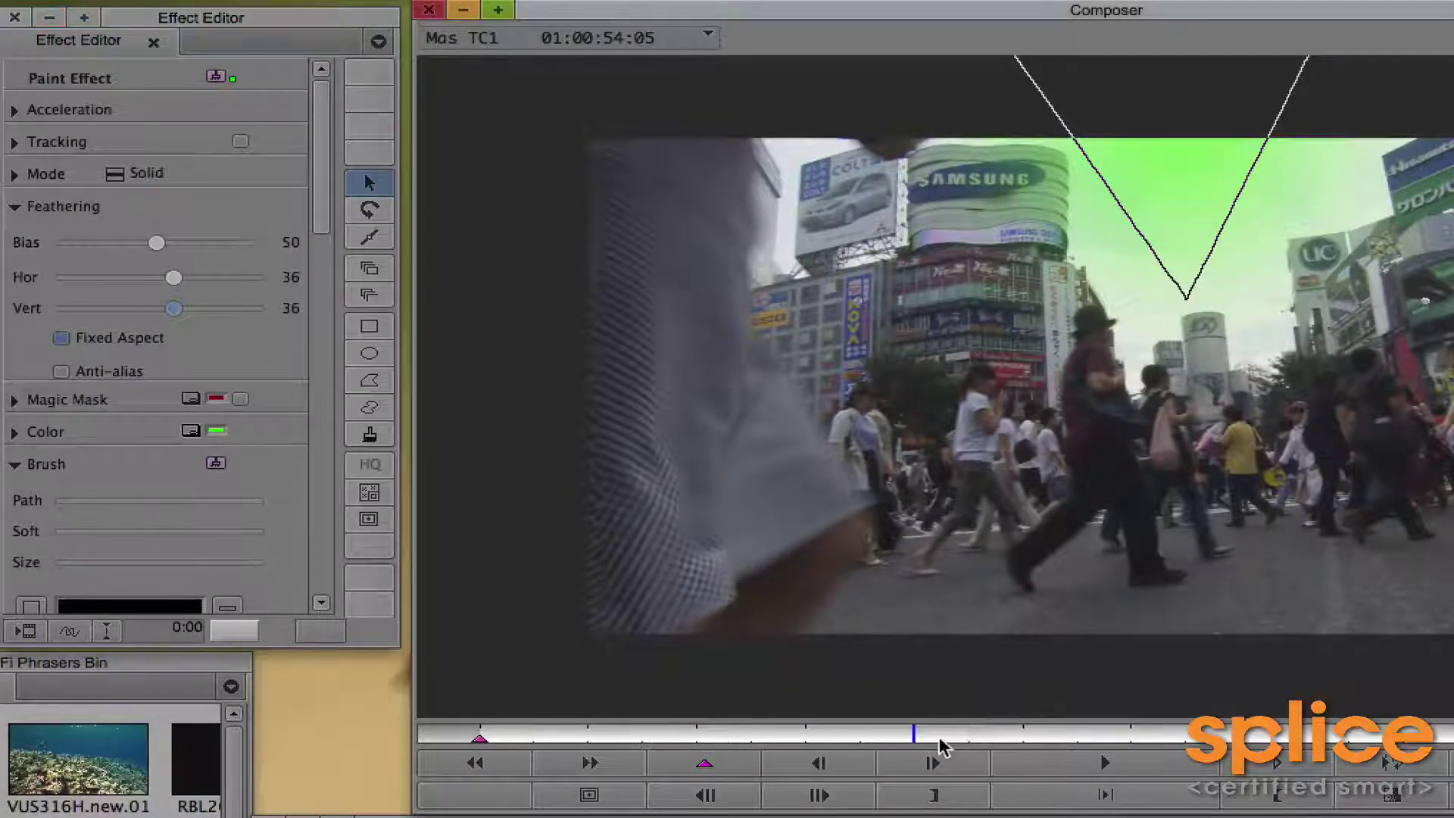
left_click_drag(1169, 742, 1293, 738)
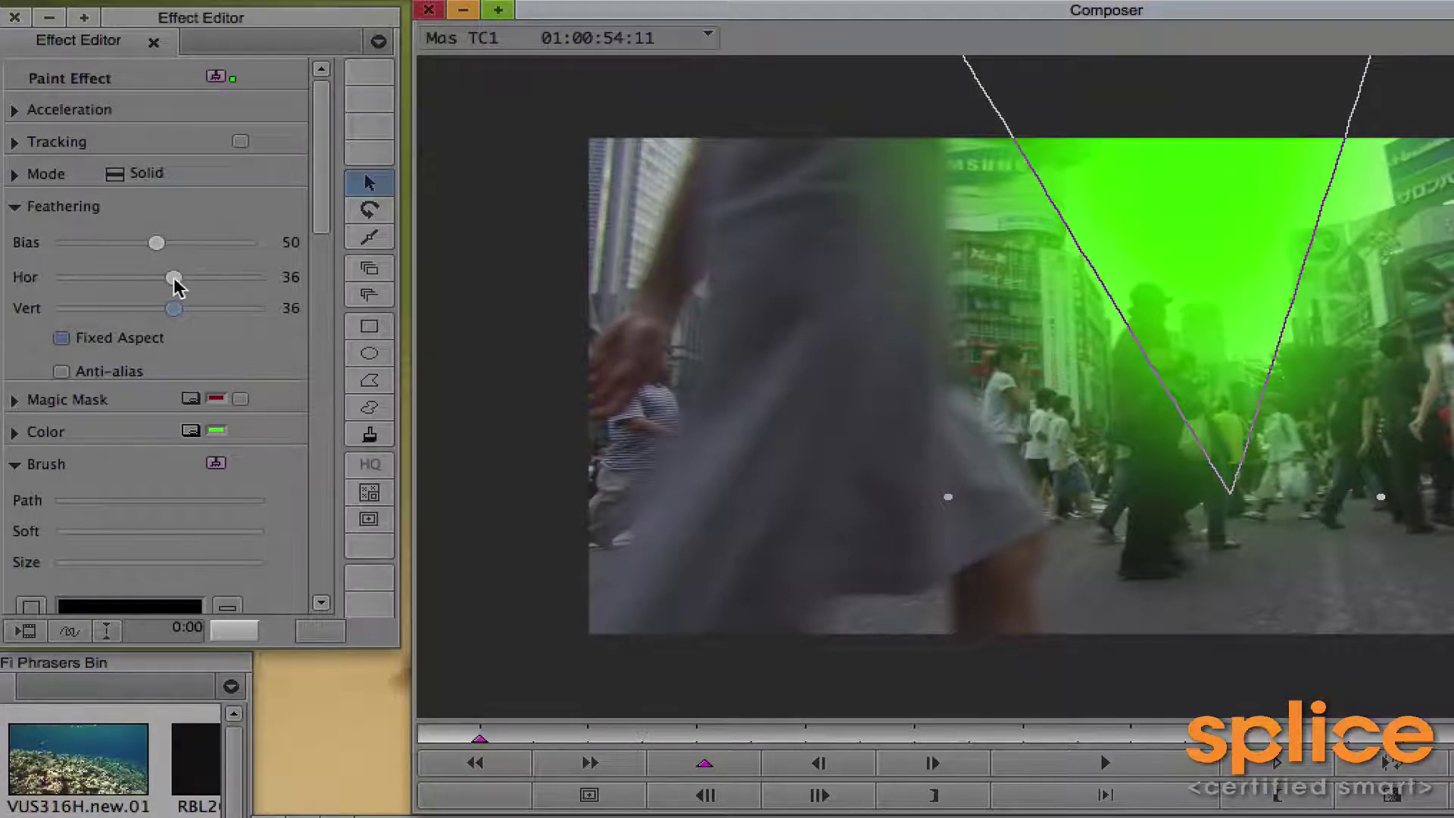
Step: Set the duplicate triangle's horizontal and vertical feathering to 26 and its color to yellow
left_click_drag(175, 284, 144, 285)
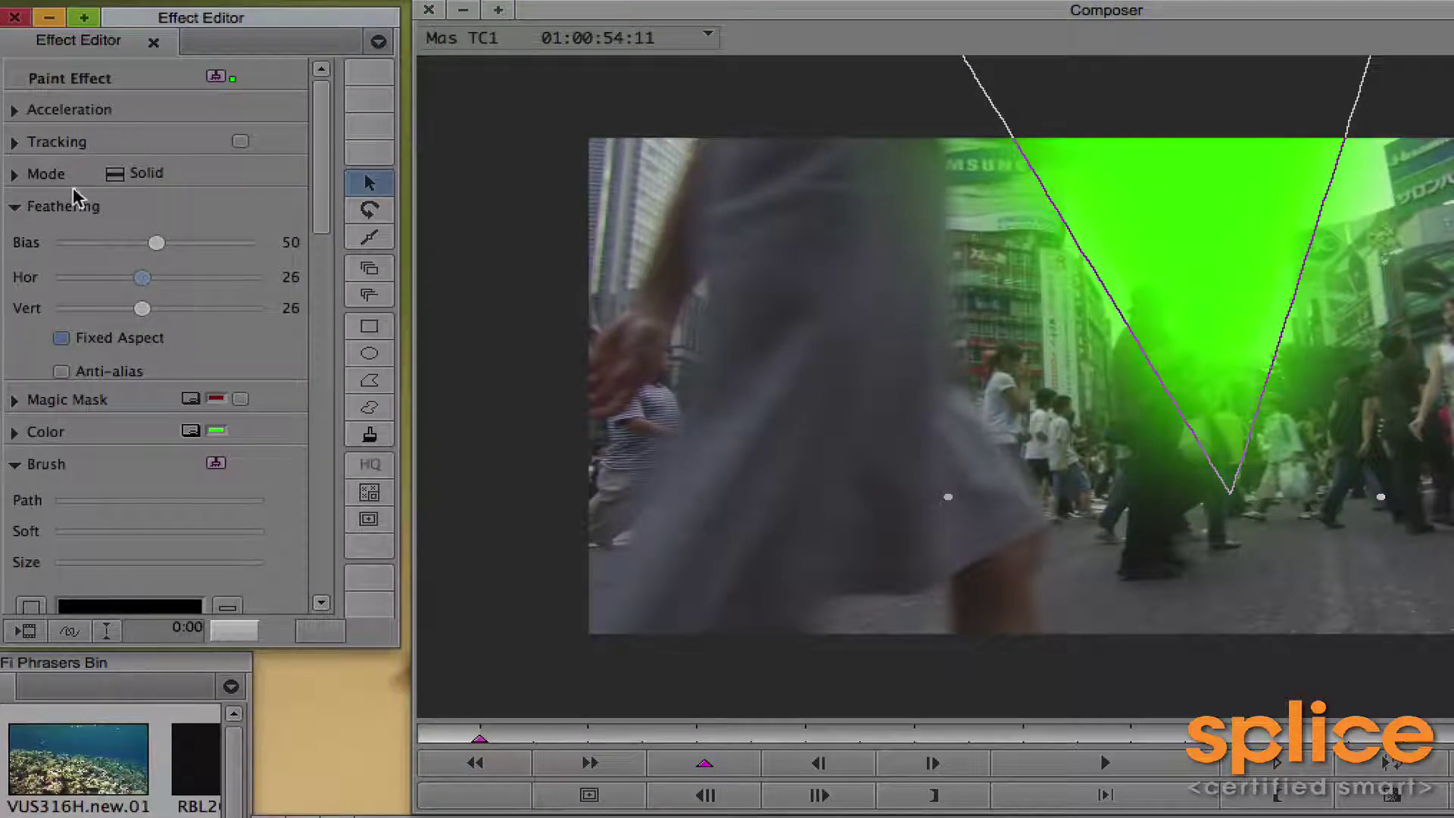
left_click(15, 174)
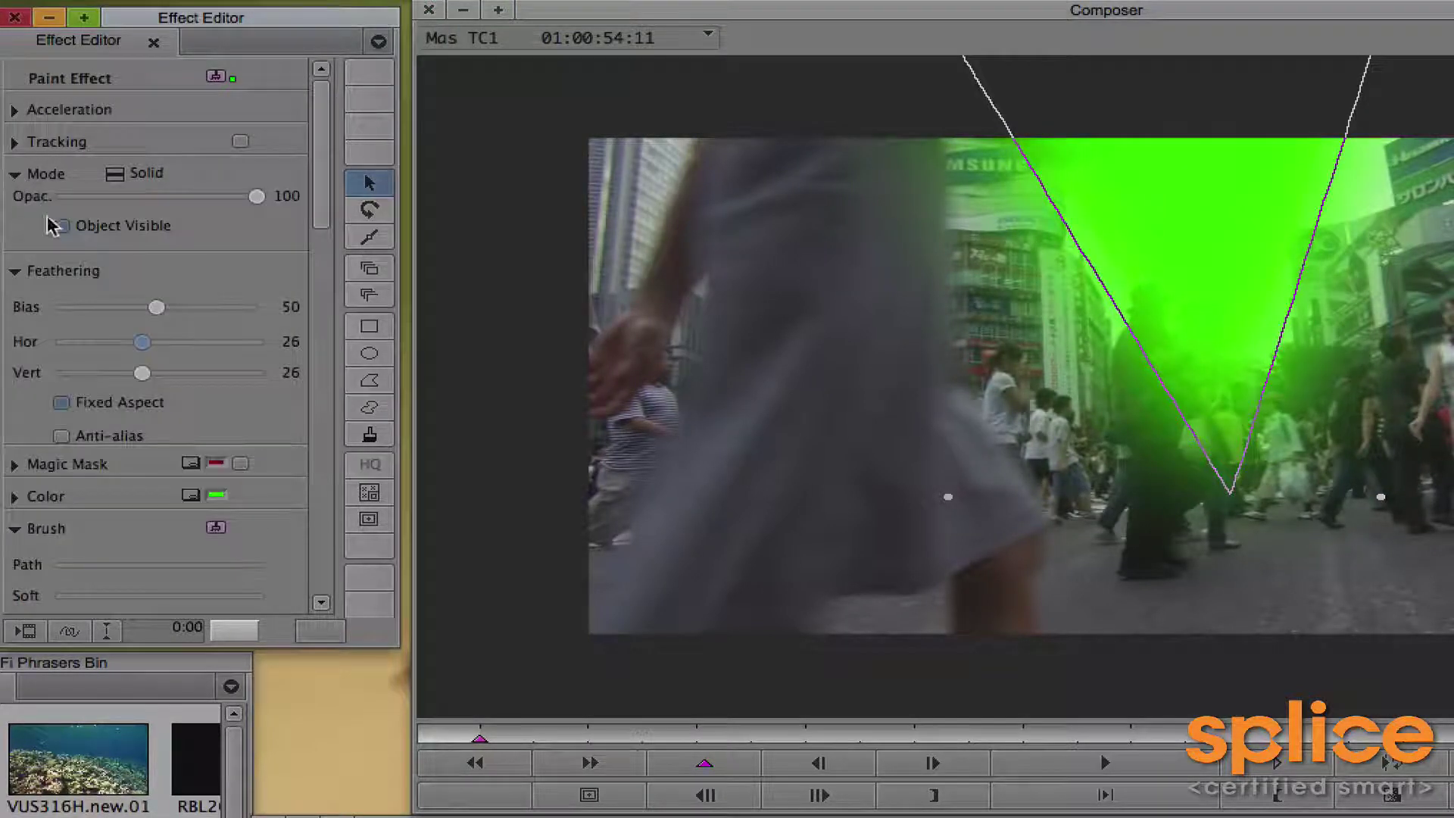
left_click(190, 496)
left_click(539, 643)
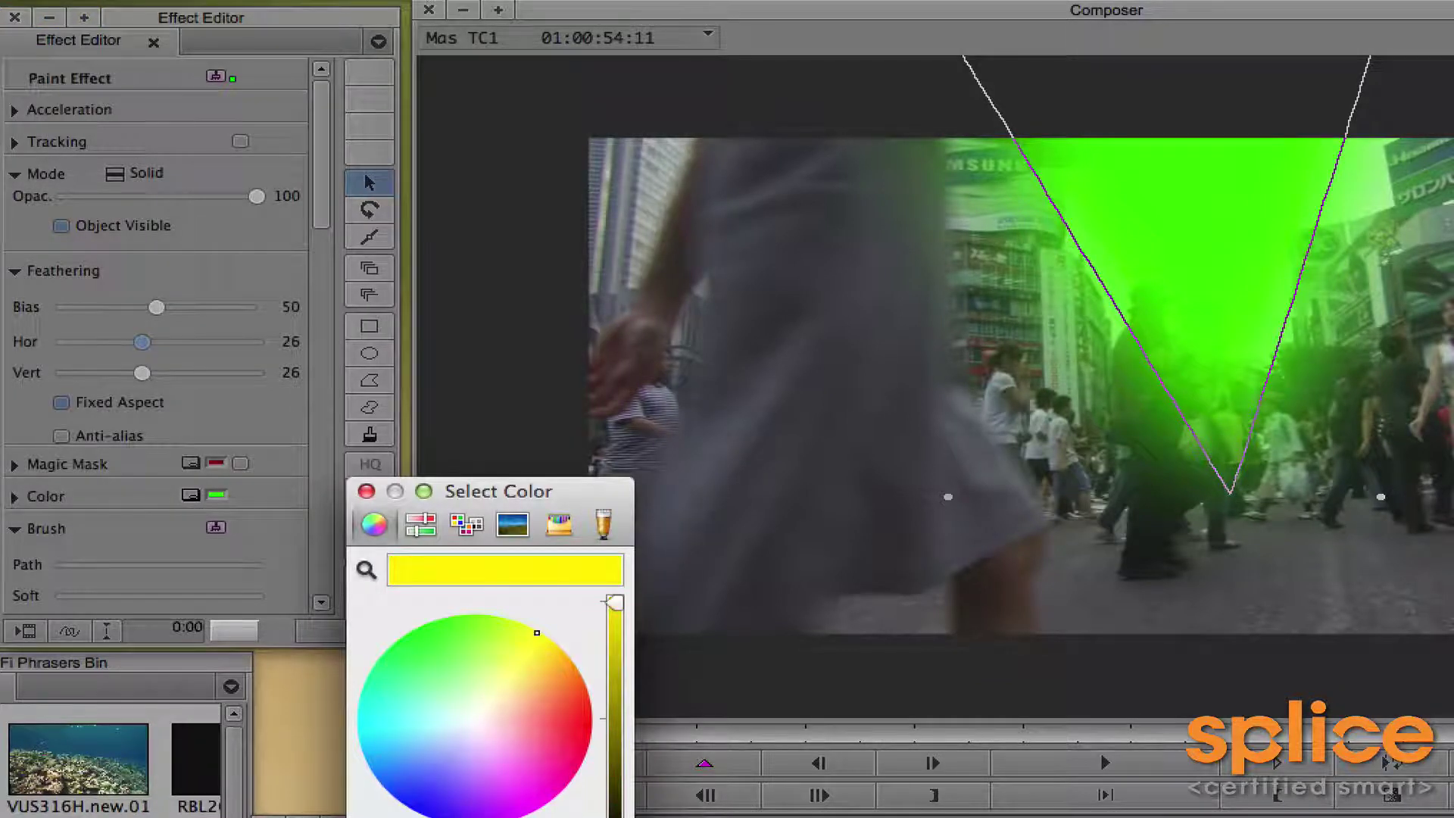
key("Return")
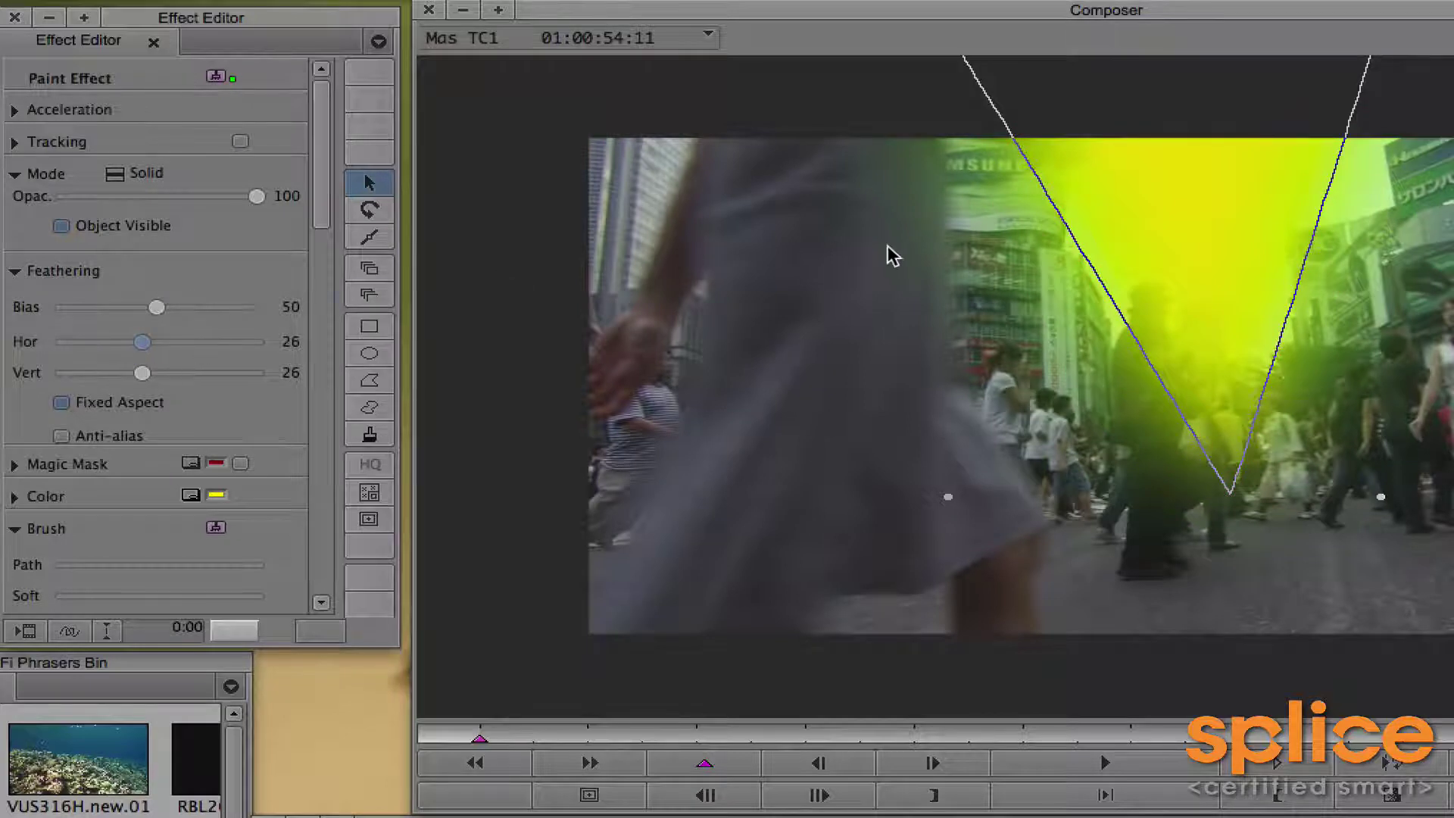
Step: Narrow the yellow triangle into a slimmer, slightly taller wedge centered inside the green one
key("super+k")
key("super+k")
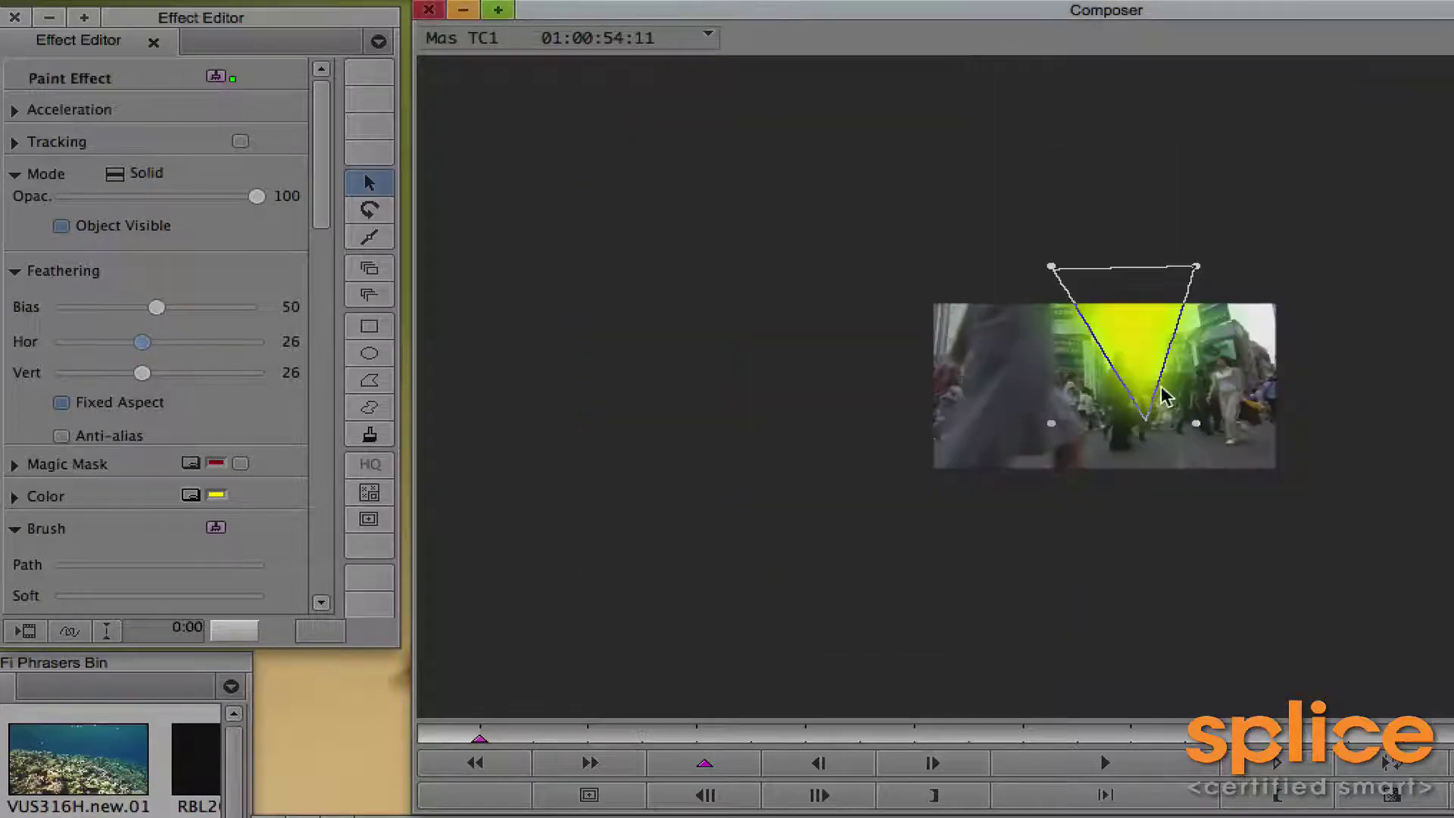
key("ctrl+l")
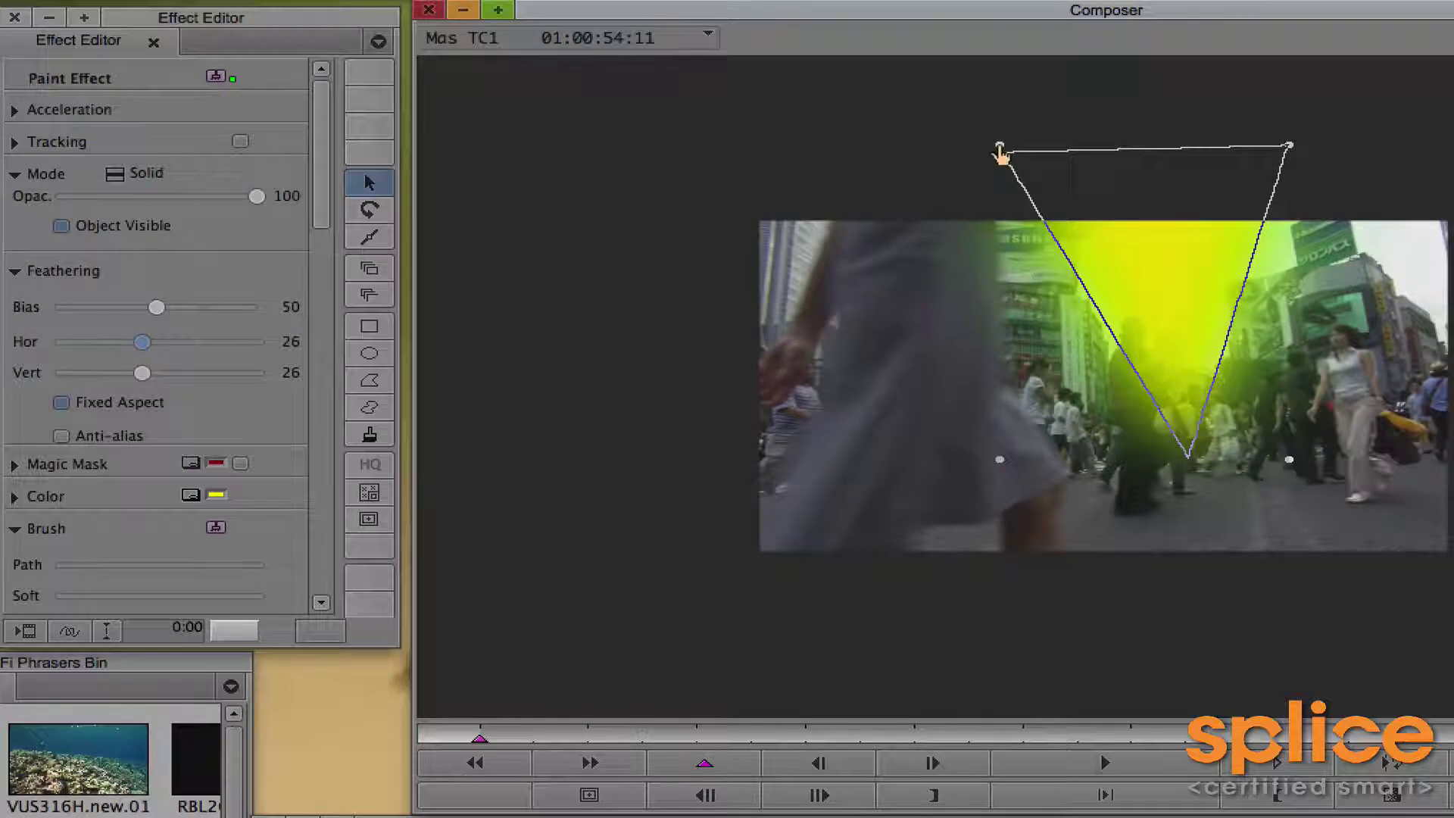
mouse_move(999, 152)
left_mouse_down()
mouse_move(1126, 143)
mouse_move(1080, 123)
left_mouse_up()
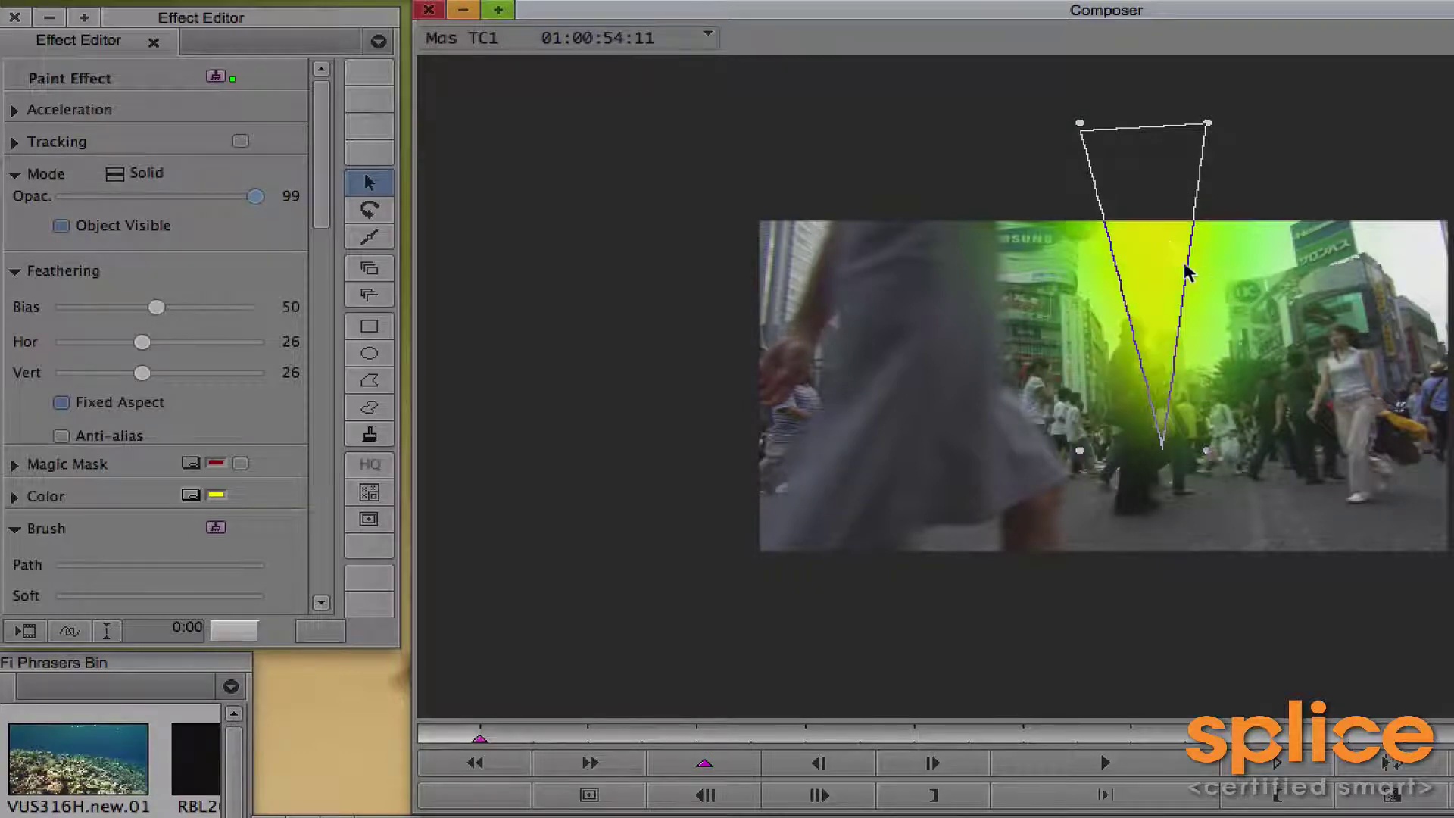
Step: Shift the duplicate yellow triangle over the buildings on the picture's right side and recolor it near-white
left_click_drag(1188, 273, 1357, 301)
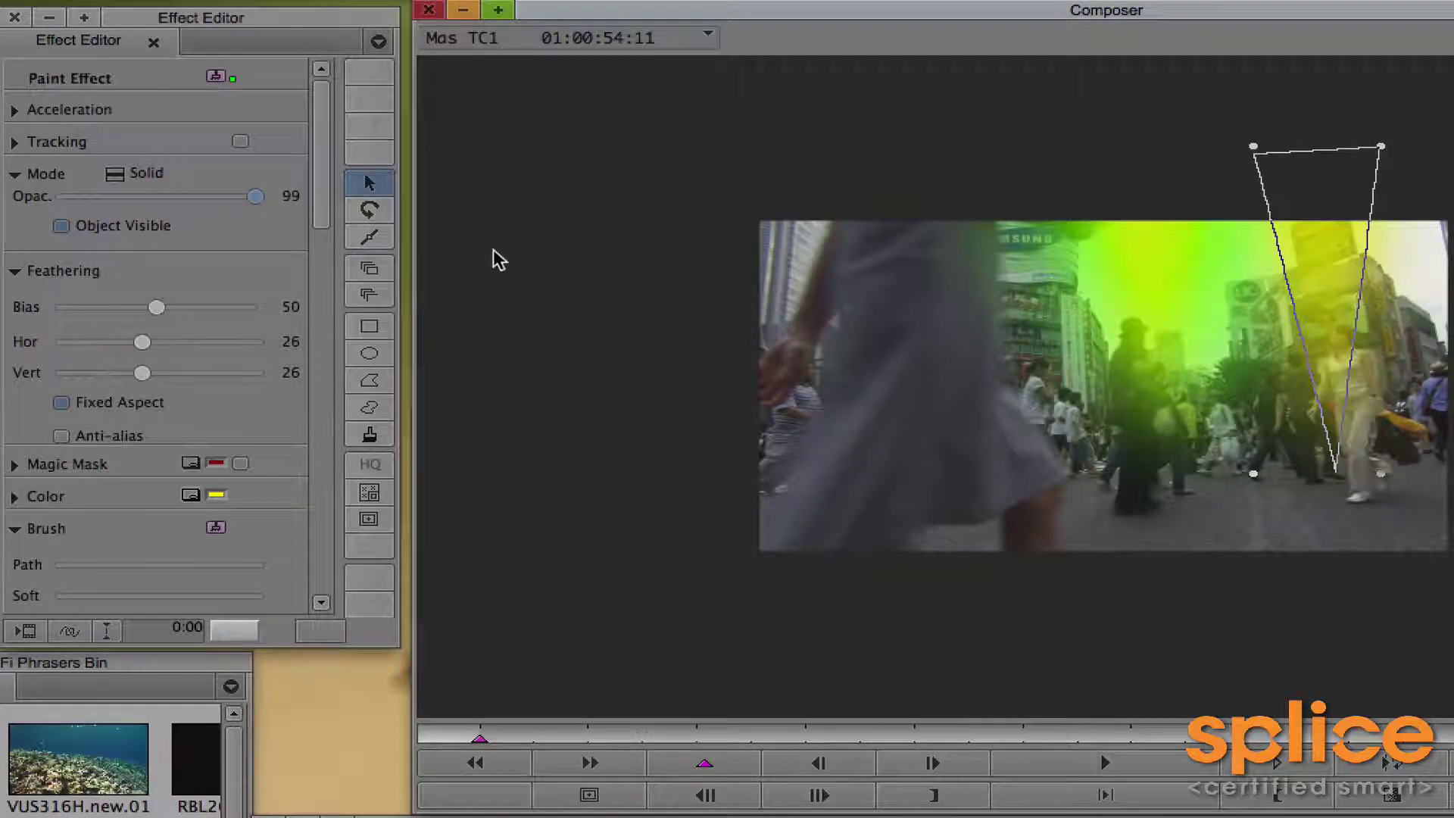
left_click(185, 496)
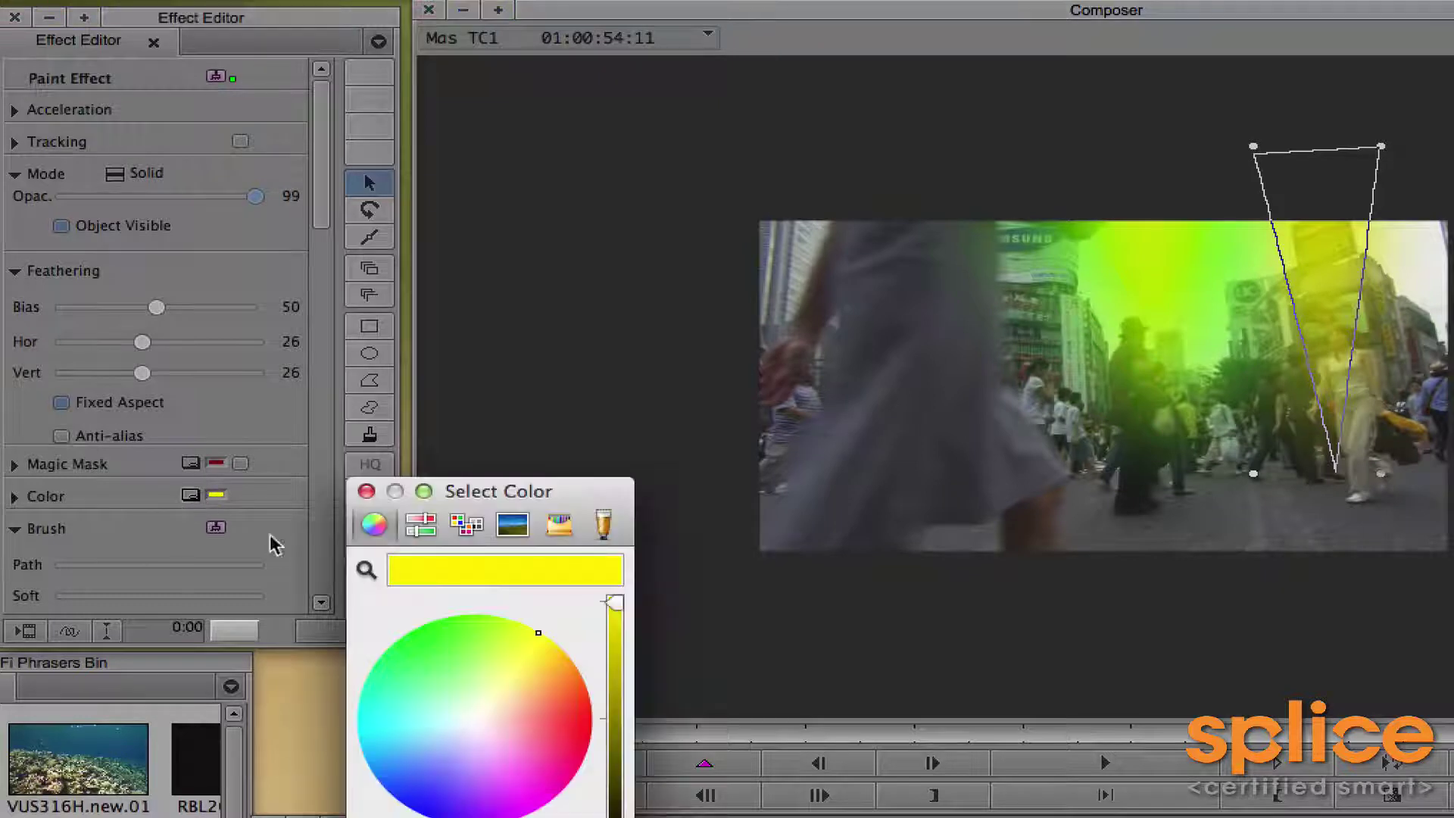
left_click(478, 721)
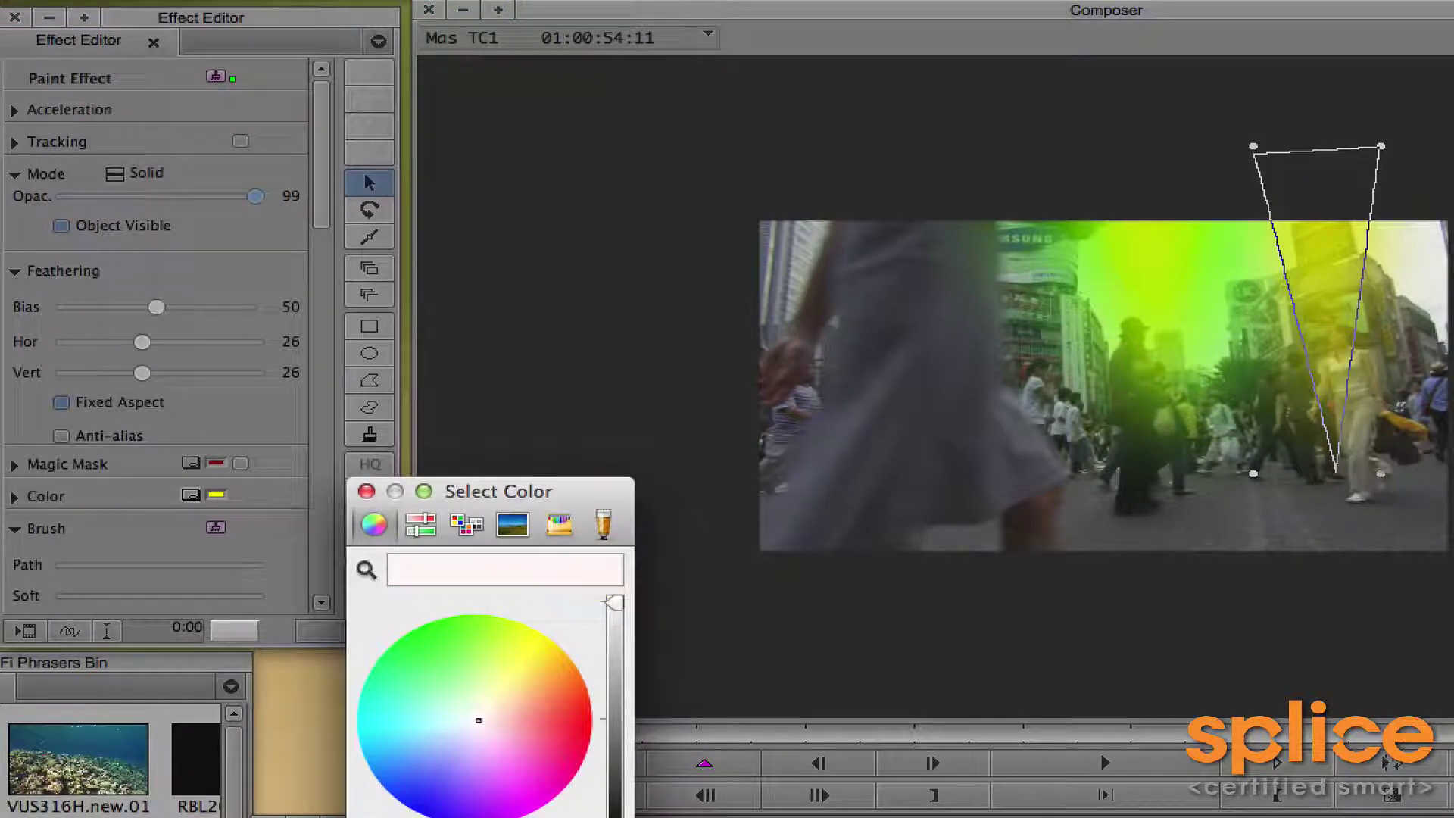
key("Return")
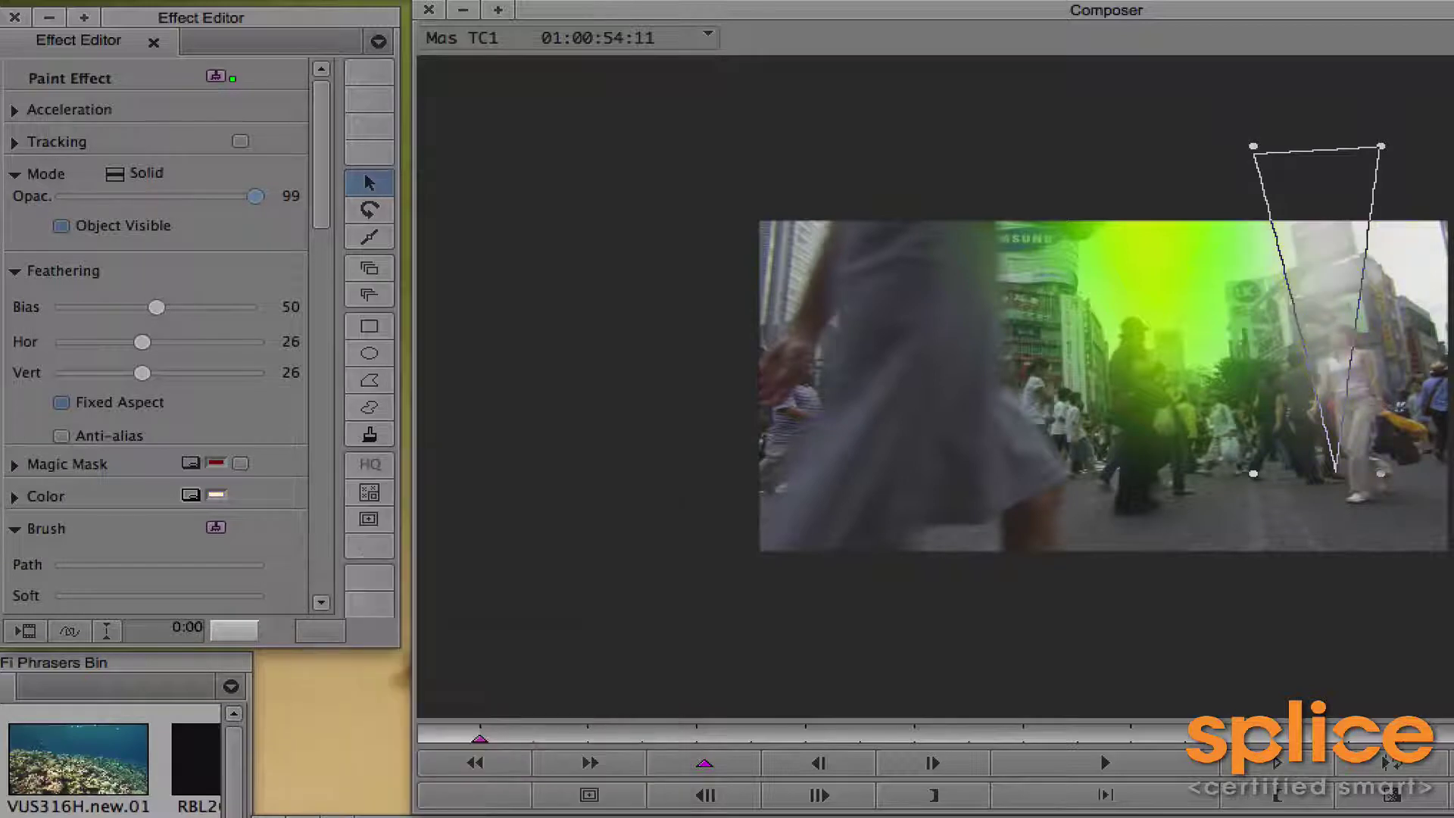
Step: Set the white triangle's feathering to bias 71 and 15 horizontal and vertical, and move it back over the yellow beam
key("super+l")
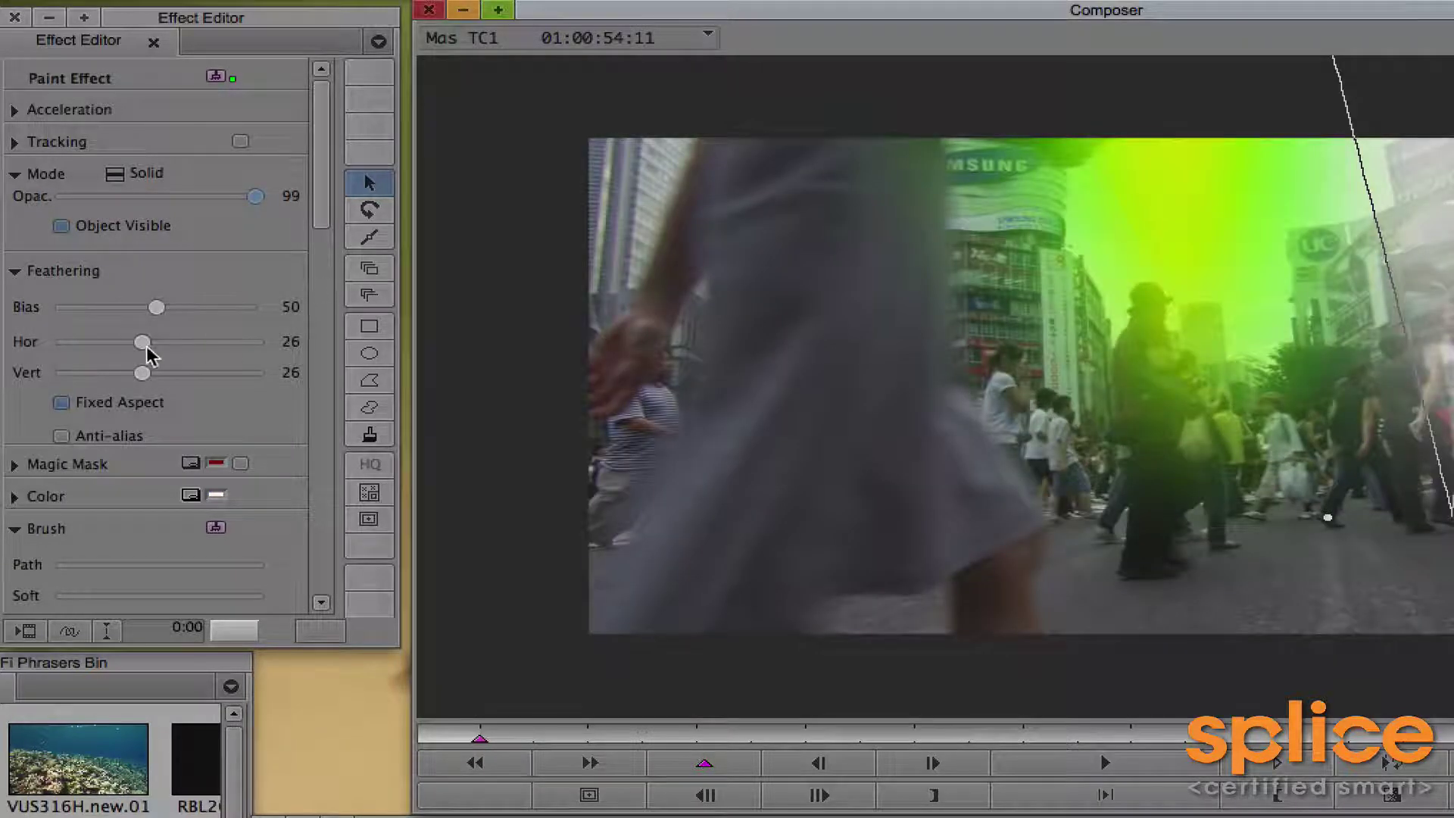
left_click_drag(158, 308, 184, 316)
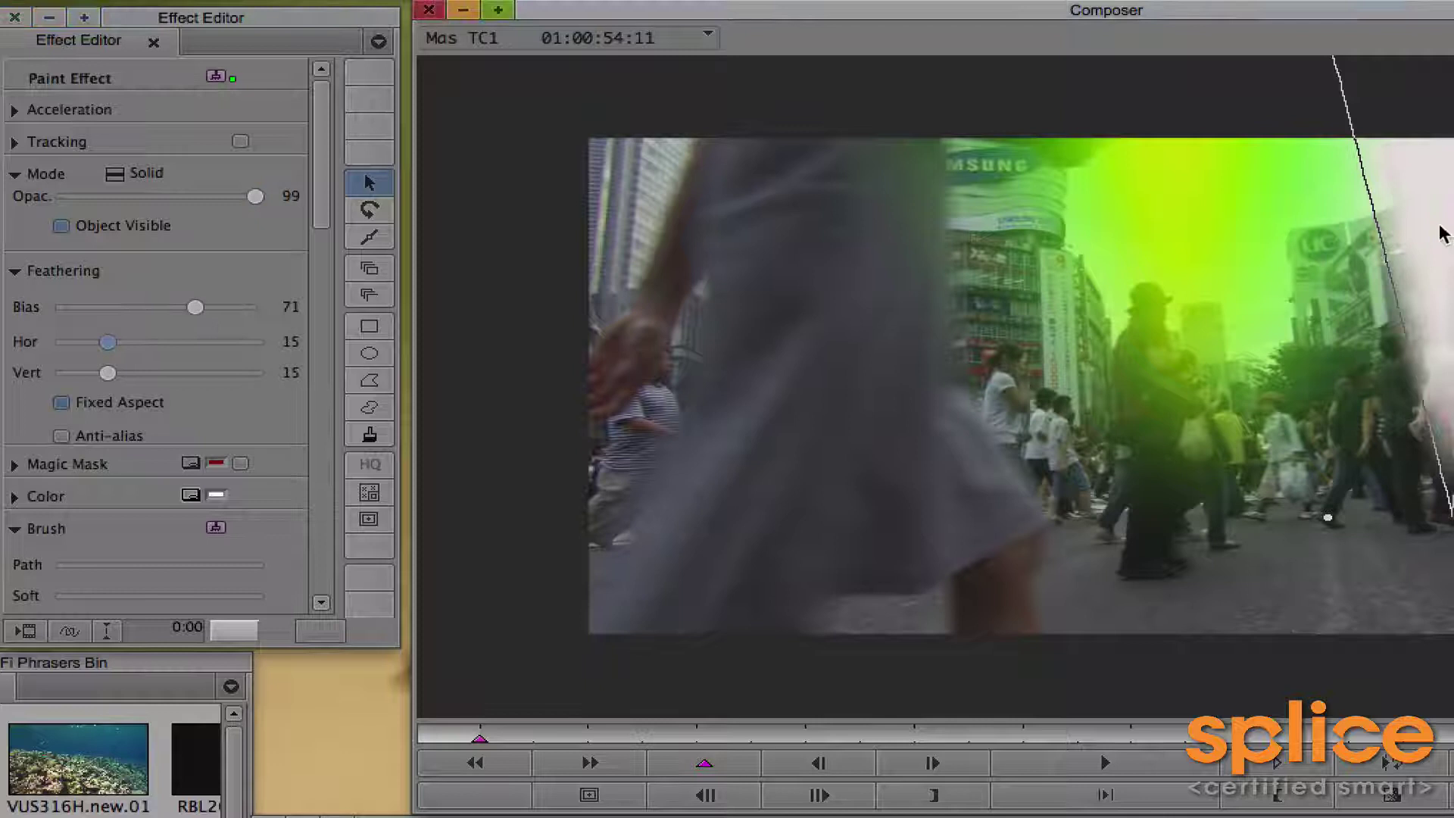
left_click_drag(1147, 198, 1175, 207)
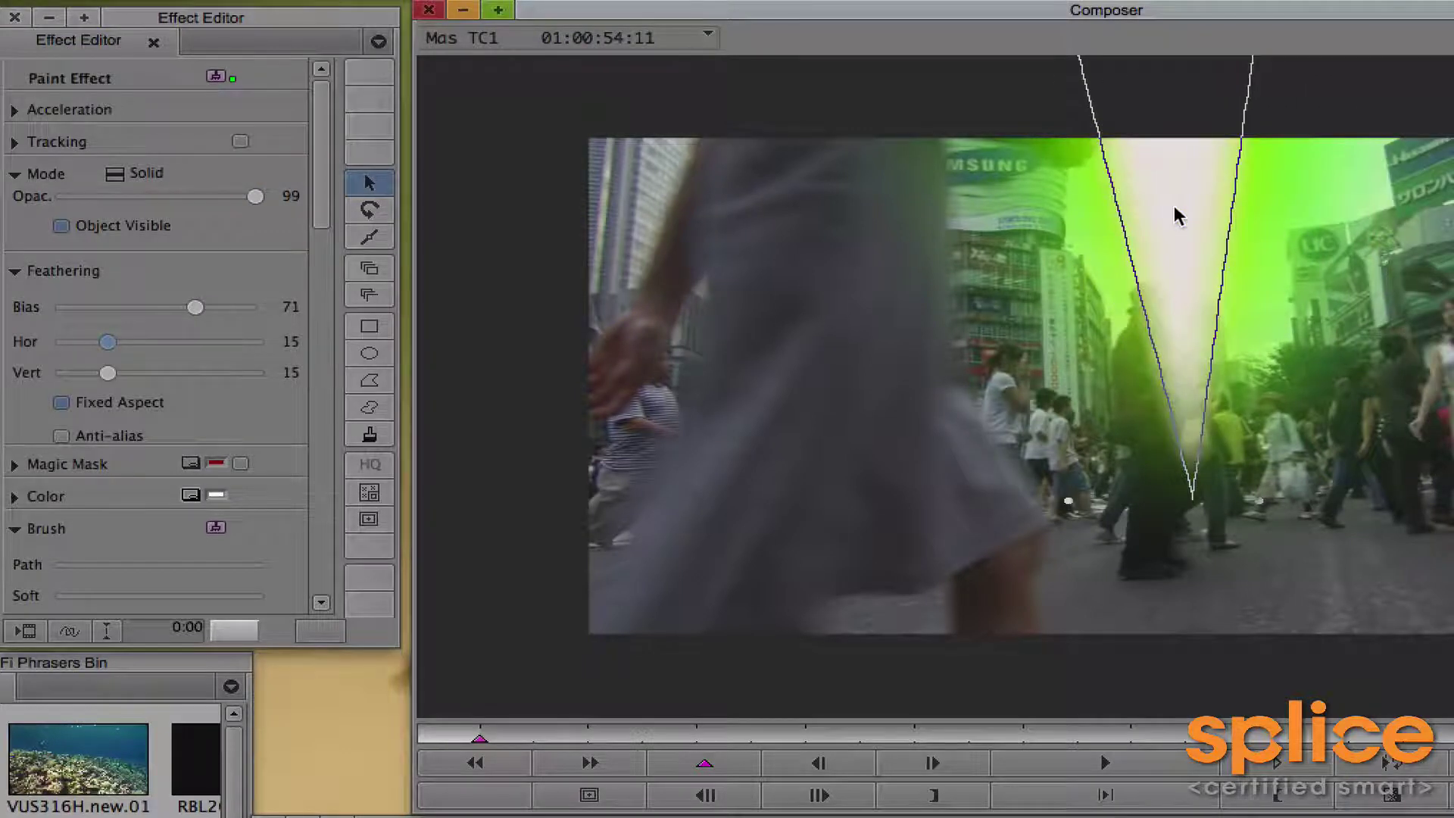
Step: Lower the white triangle's opacity to 78
left_click_drag(255, 197, 214, 196)
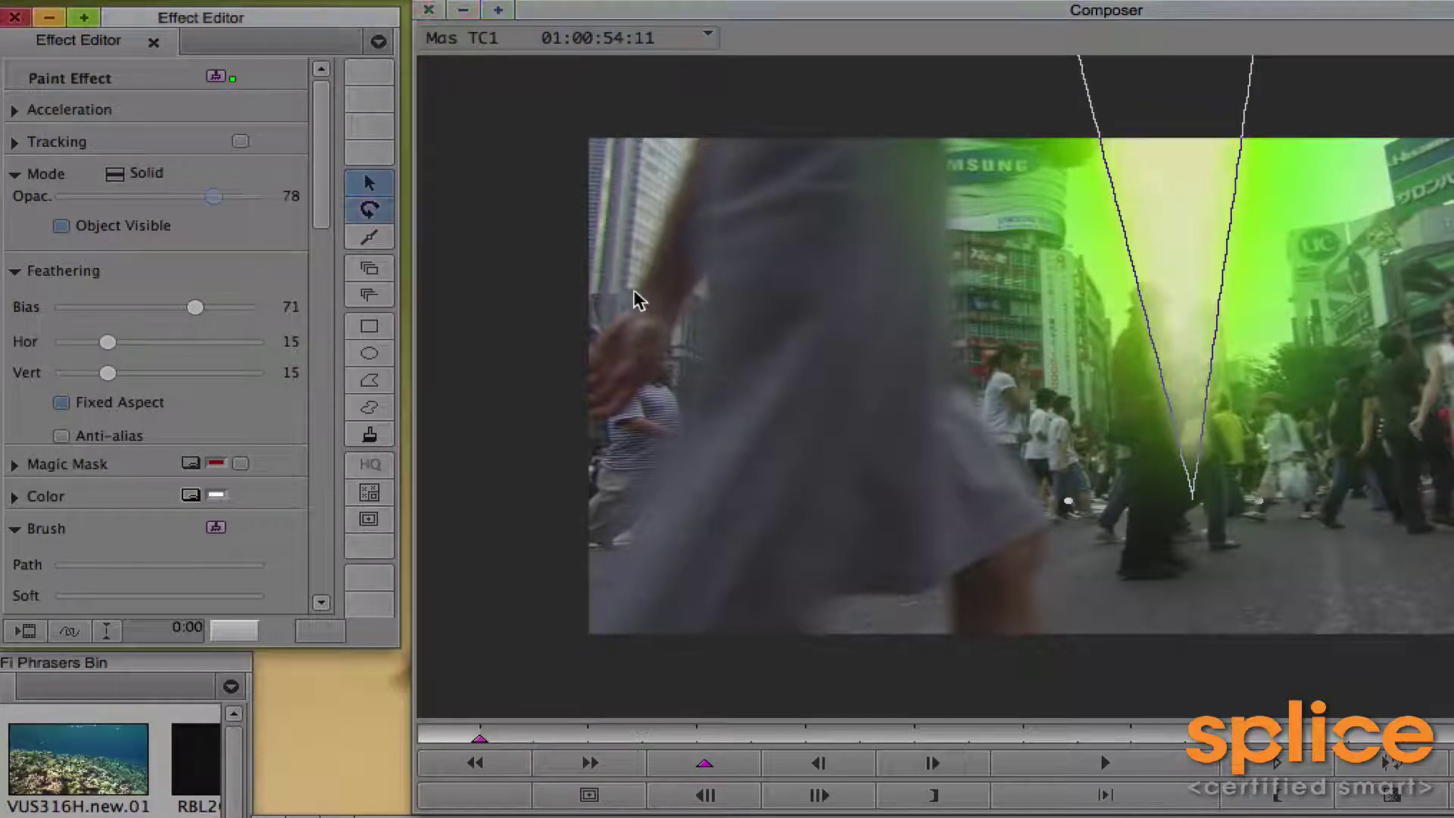
left_click(1178, 220)
Step: Select the green triangle and examine how the stacked shapes are positioned at the last keyframe
left_click(589, 794)
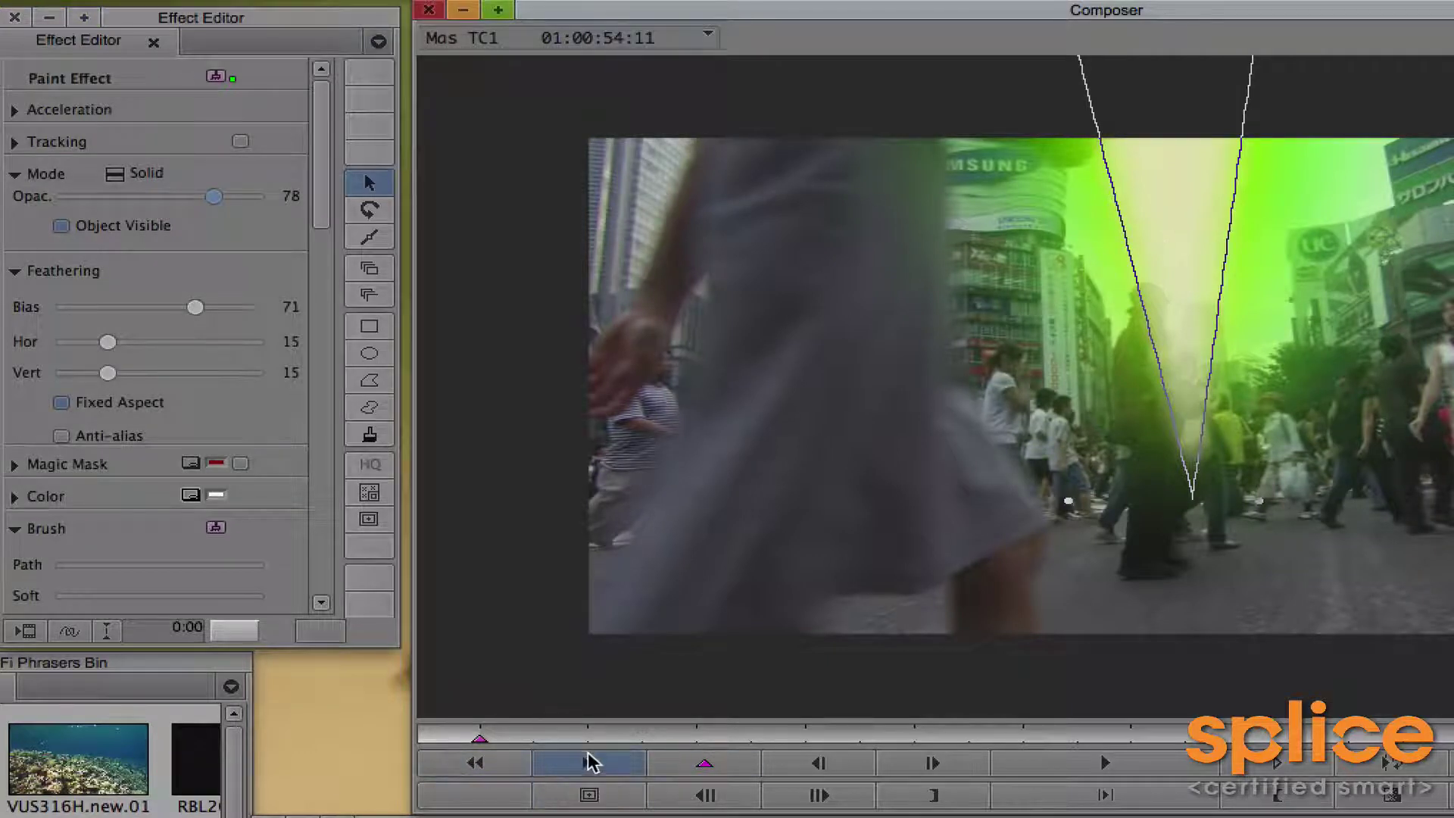
left_click(588, 756)
left_click(588, 756)
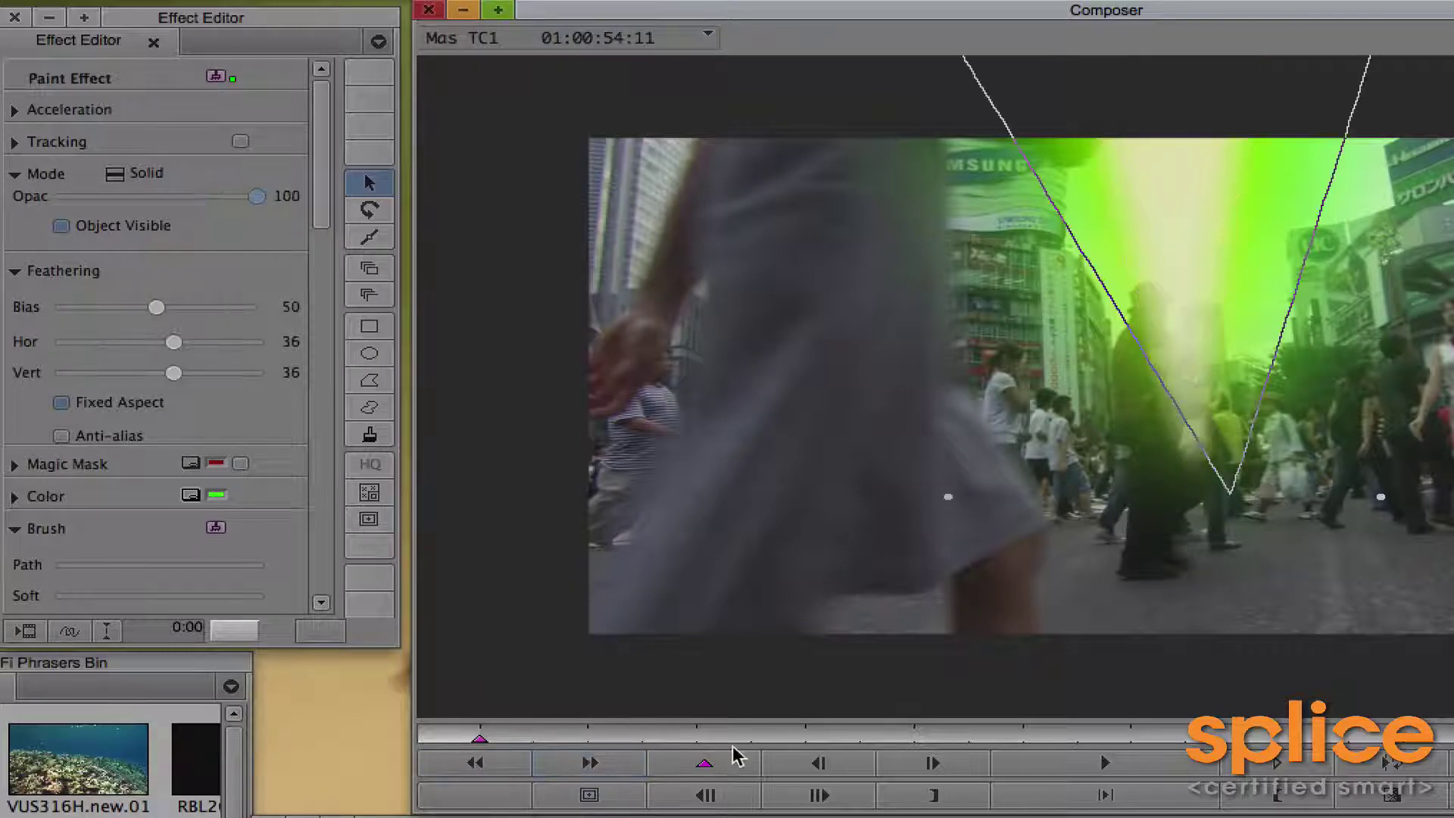
left_click(665, 734)
left_click(578, 761)
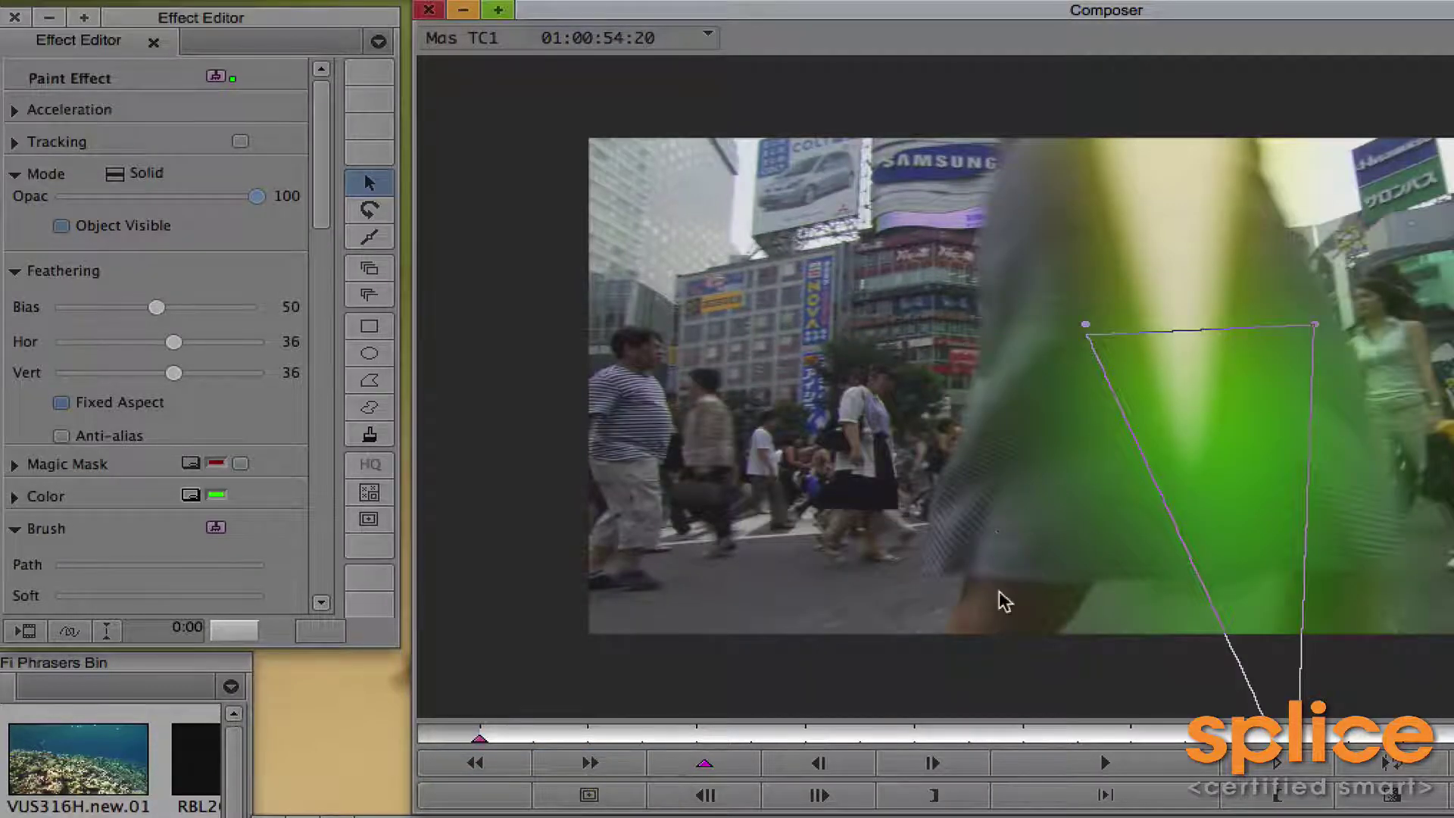
left_click(908, 539)
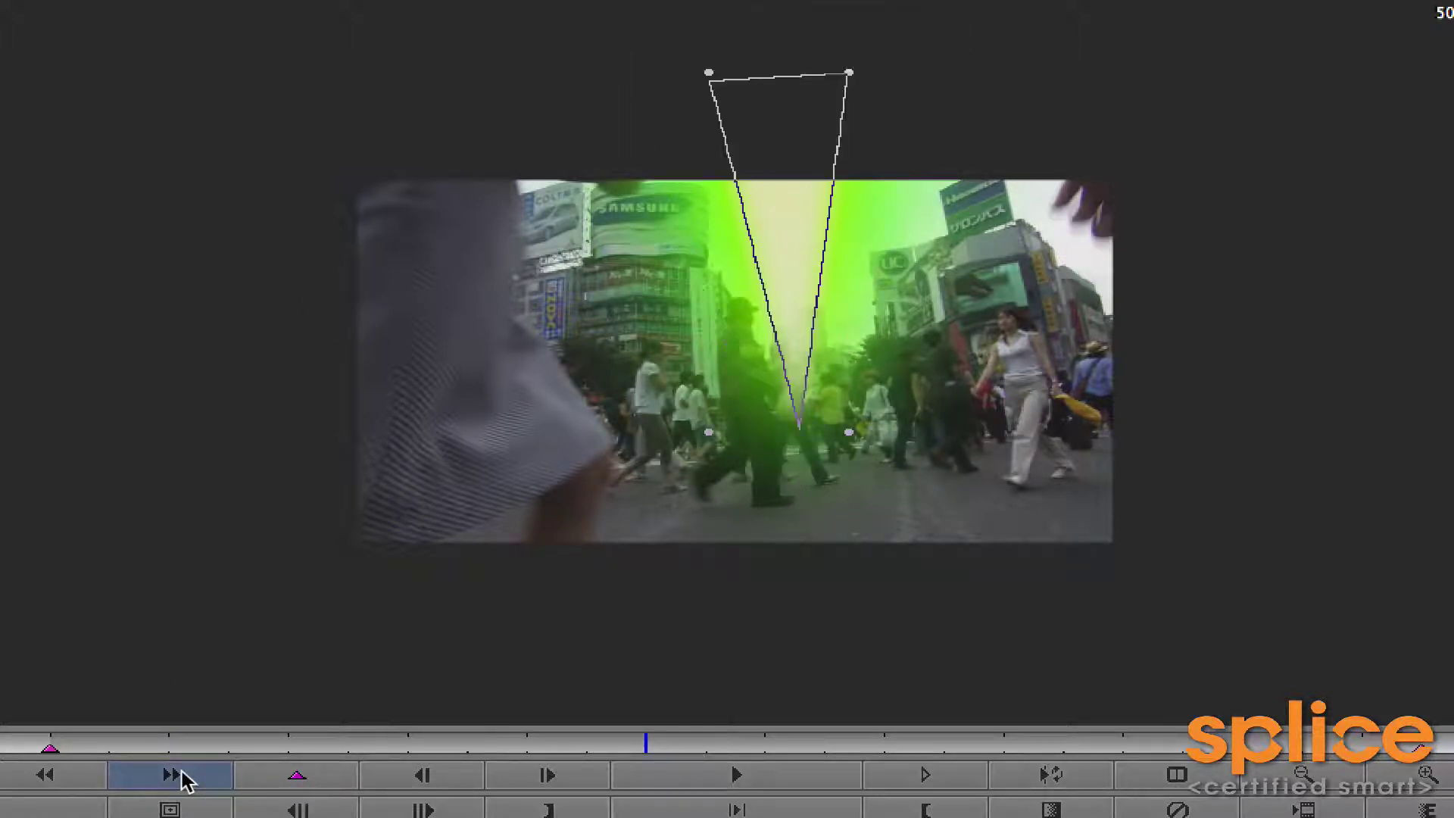
Step: Set the yellow triangle's feathering bias to 25 and its horizontal and vertical feathering to 21
key("Down")
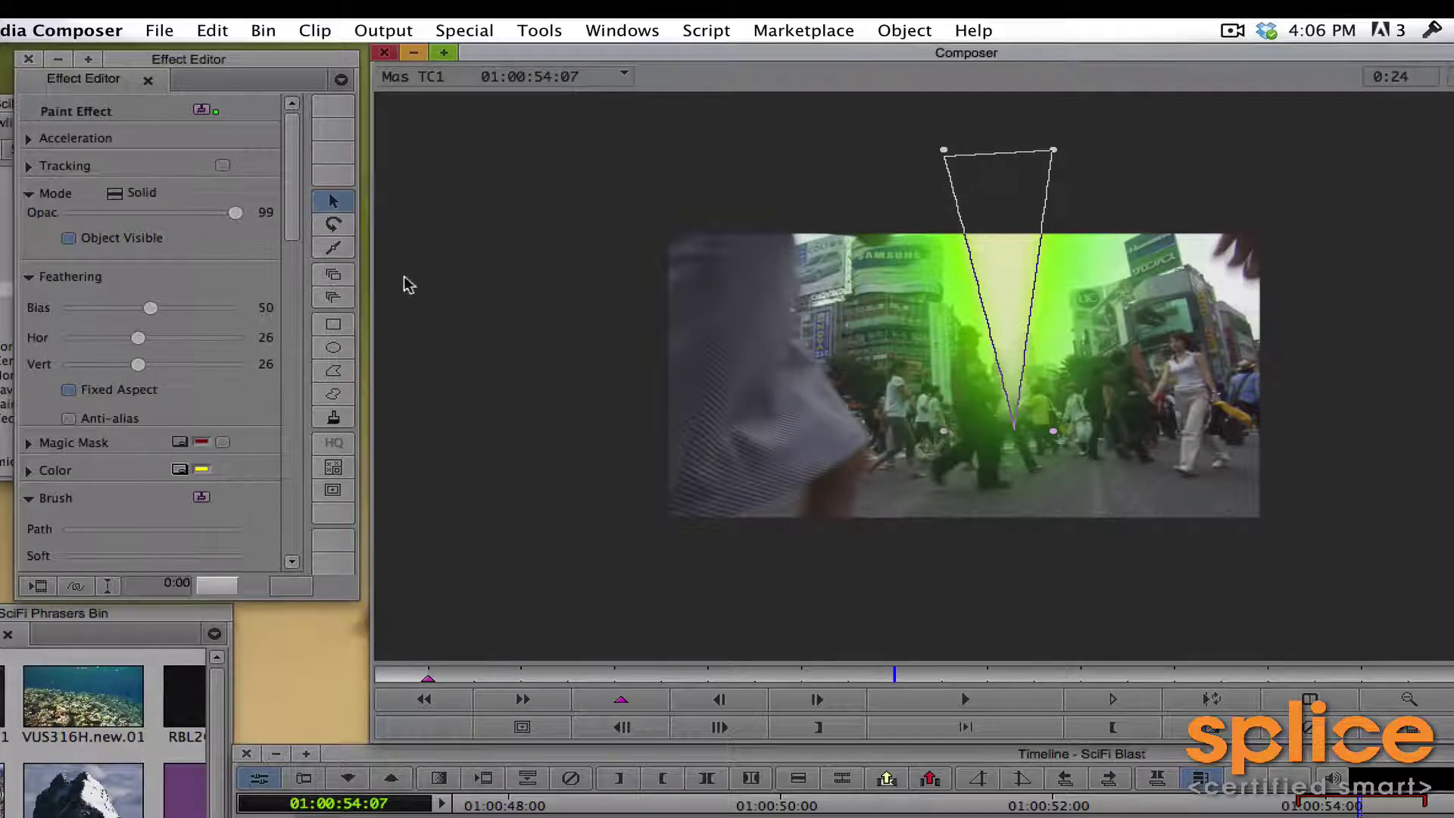
mouse_move(138, 338)
left_mouse_down()
mouse_move(150, 338)
mouse_move(121, 339)
mouse_move(153, 310)
mouse_move(189, 310)
mouse_move(125, 320)
left_mouse_up()
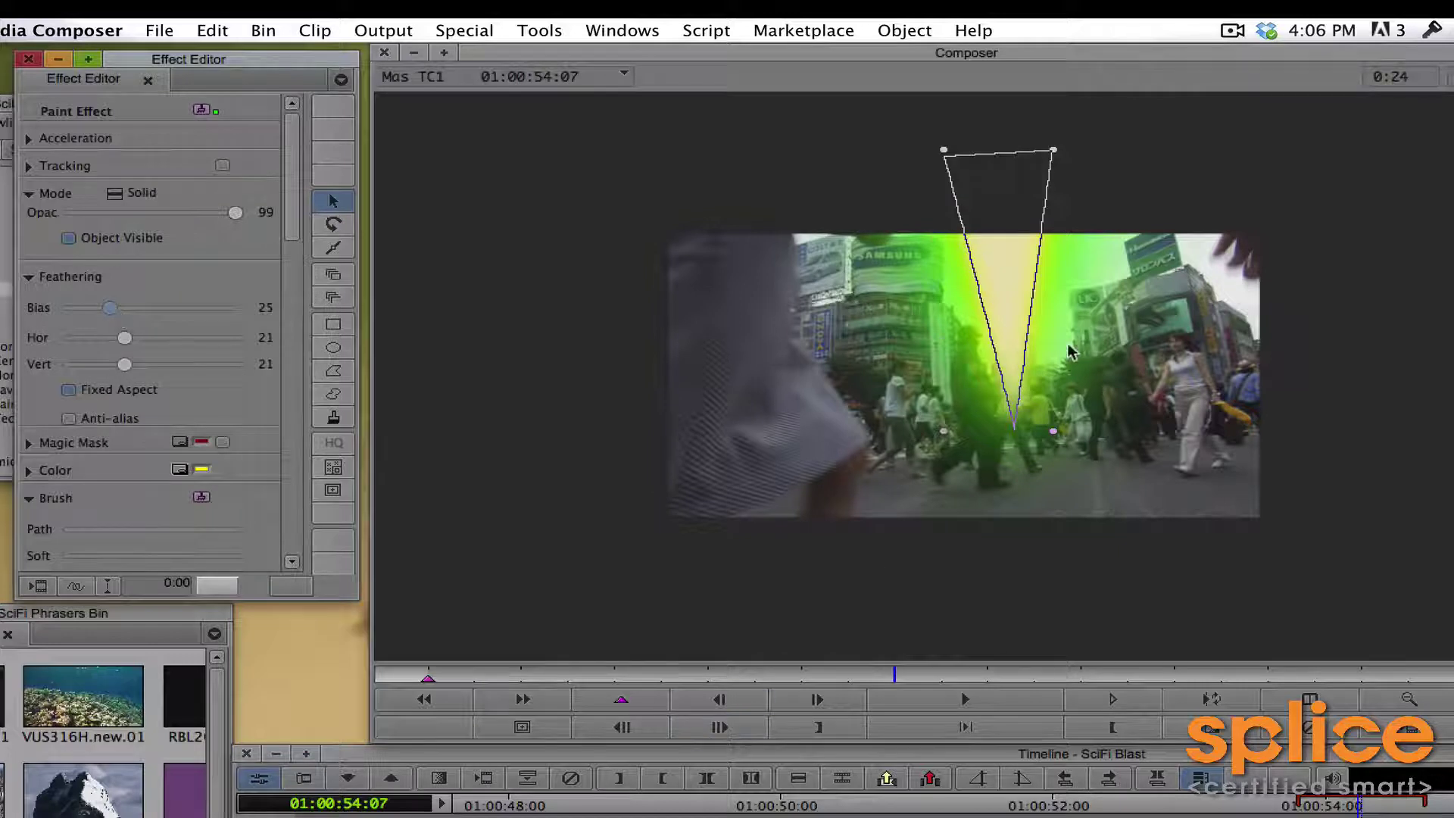
Step: Select all three triangles and move them together above the picture at the first keyframe, 01:00:53:27
left_click(1021, 309)
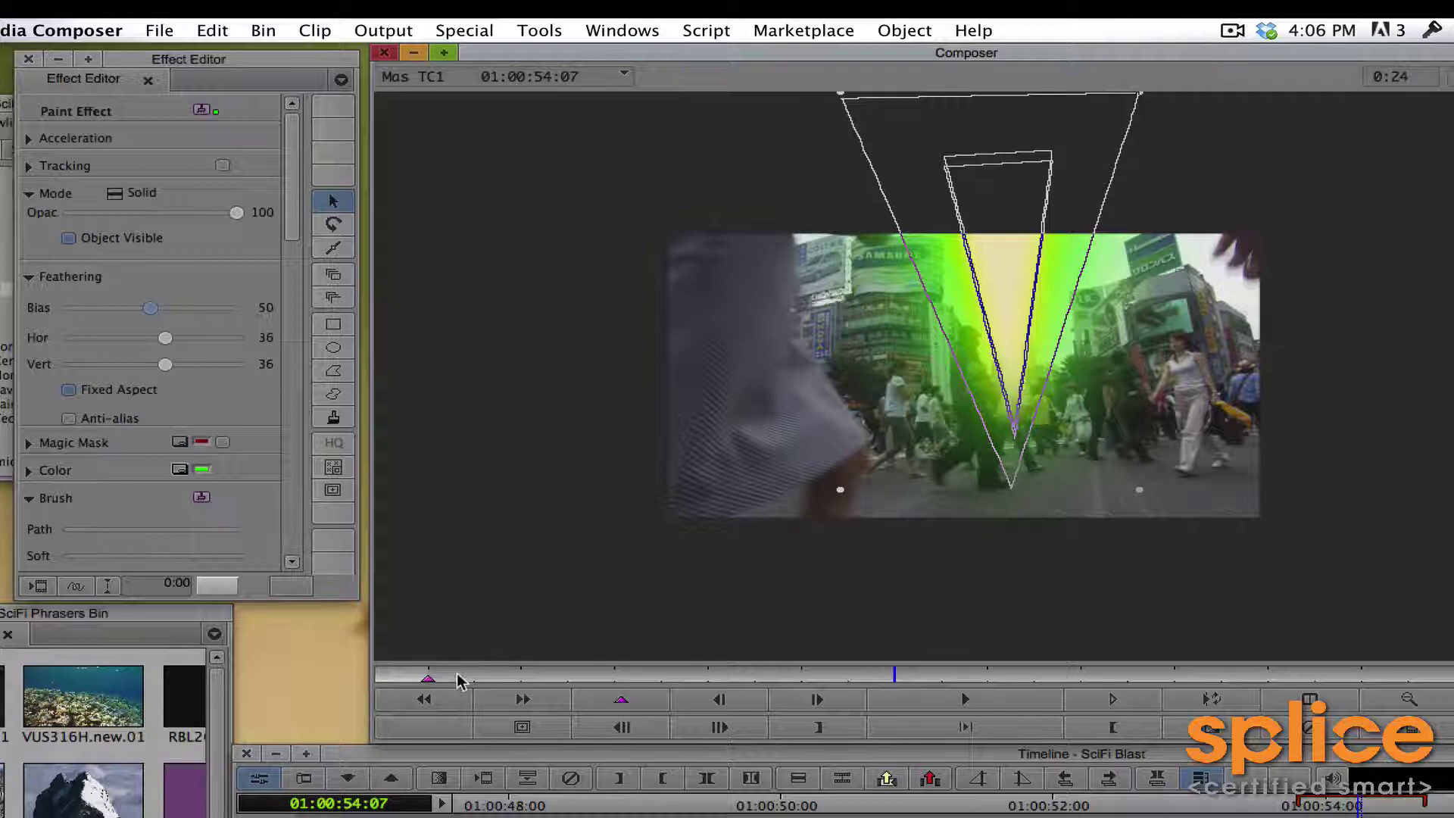
left_click(426, 674)
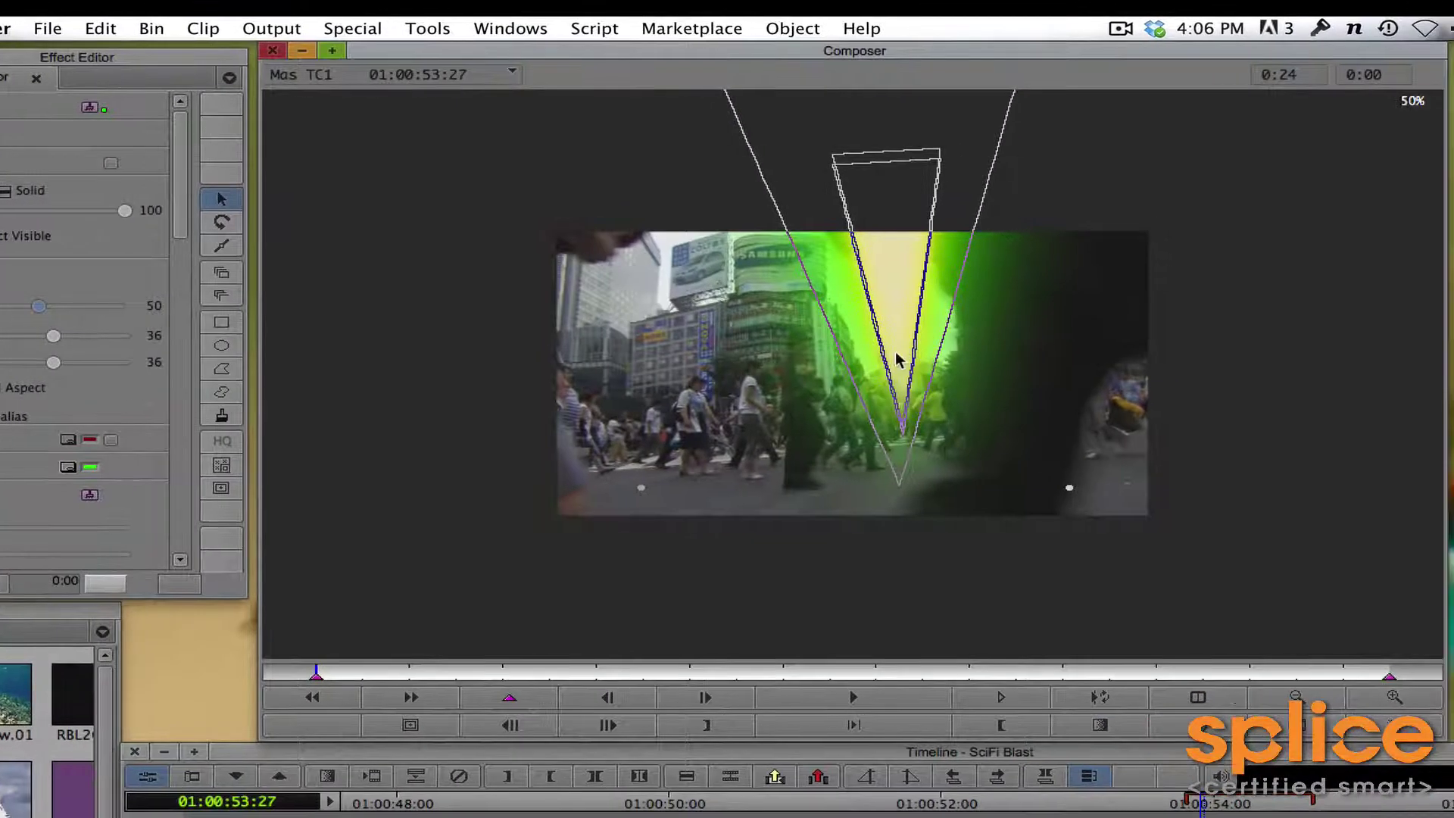
mouse_move(894, 354)
left_mouse_down()
mouse_move(850, 62)
mouse_move(871, 74)
left_mouse_up()
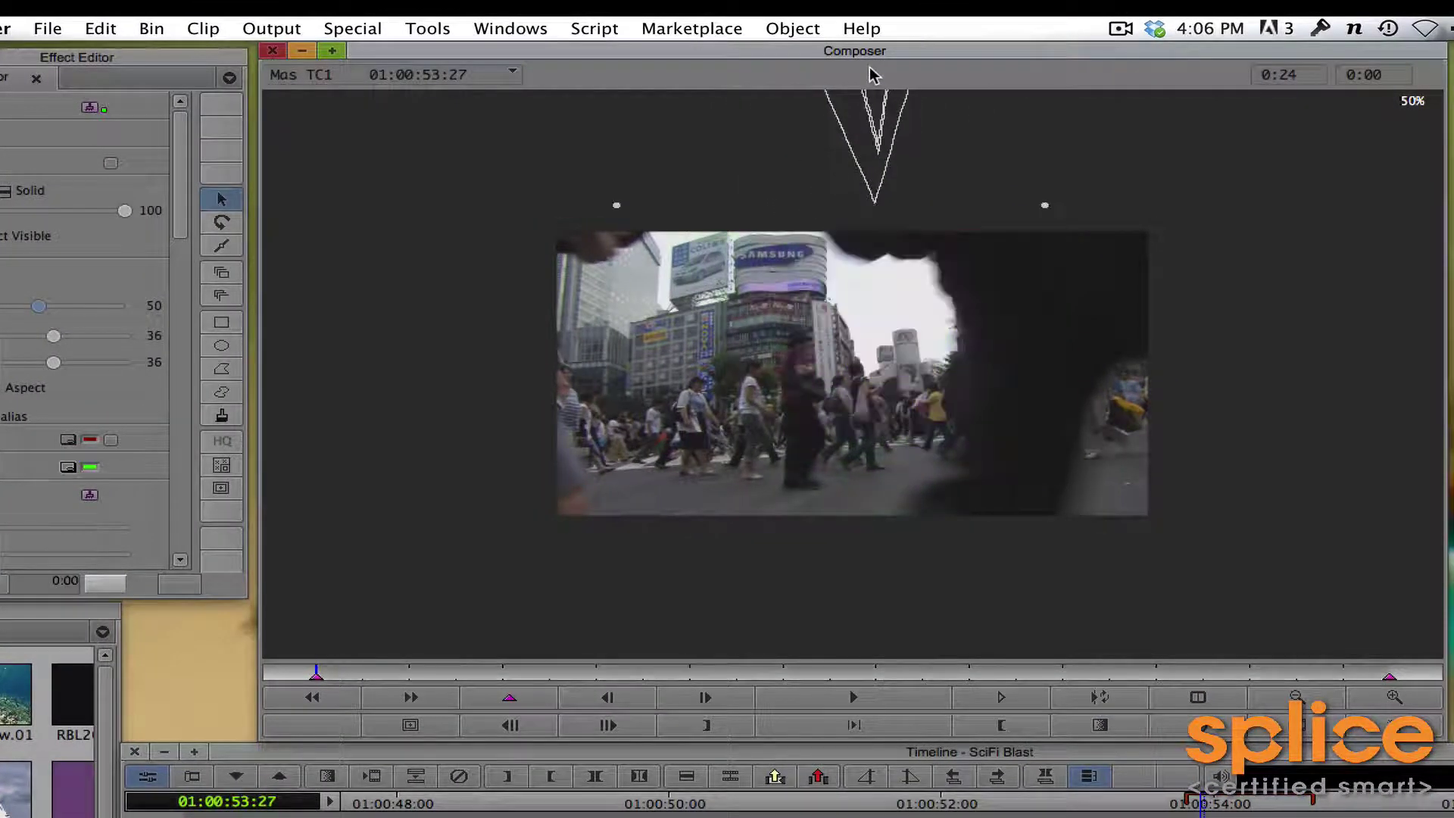
Step: Move the triangles together down past the picture's lower edge at the last keyframe, 01:00:54:20, and preview the animation
left_click(1390, 677)
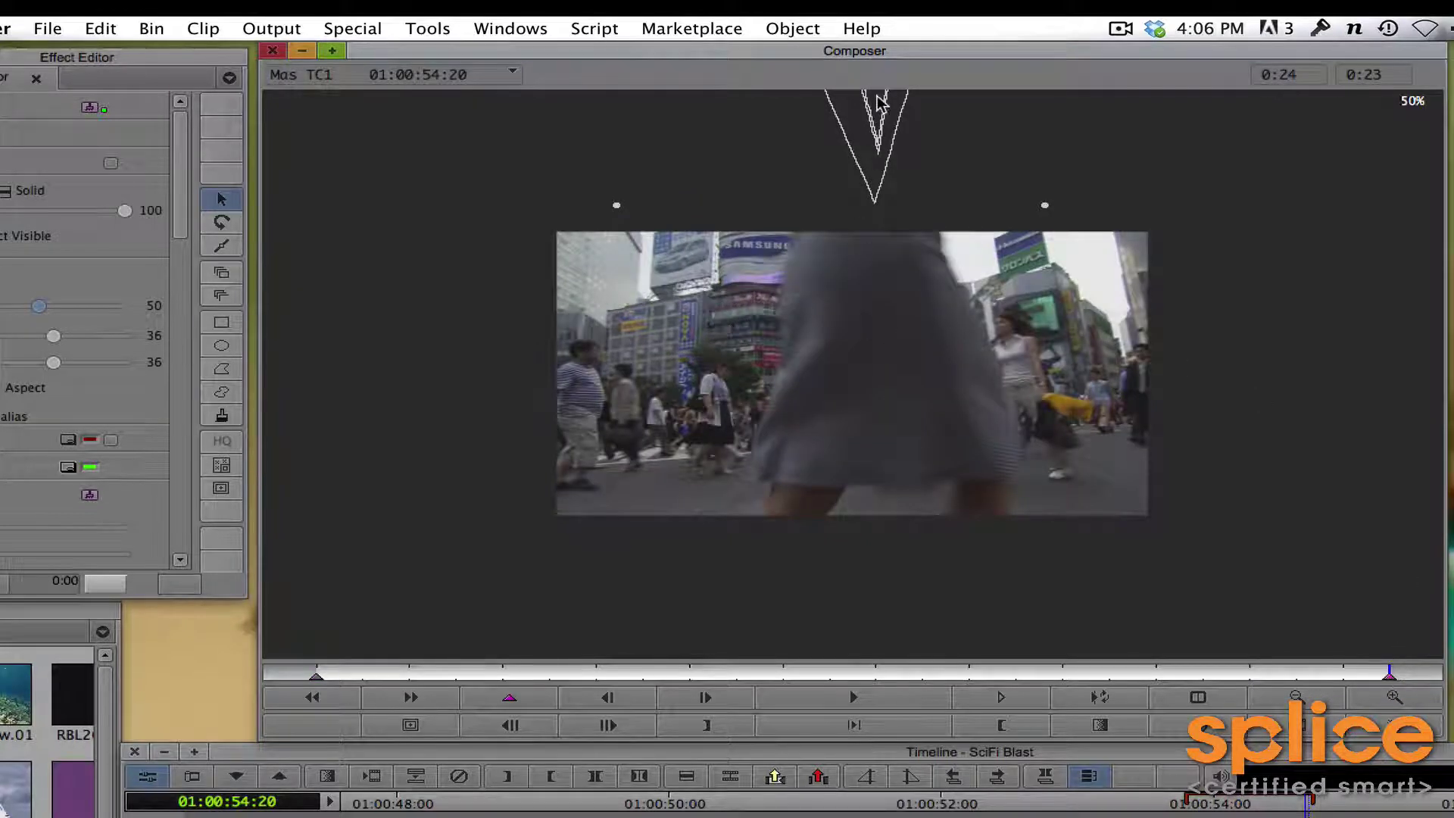
mouse_move(876, 106)
left_mouse_down()
mouse_move(947, 560)
mouse_move(968, 587)
mouse_move(957, 679)
mouse_move(980, 798)
mouse_move(1003, 817)
left_mouse_up()
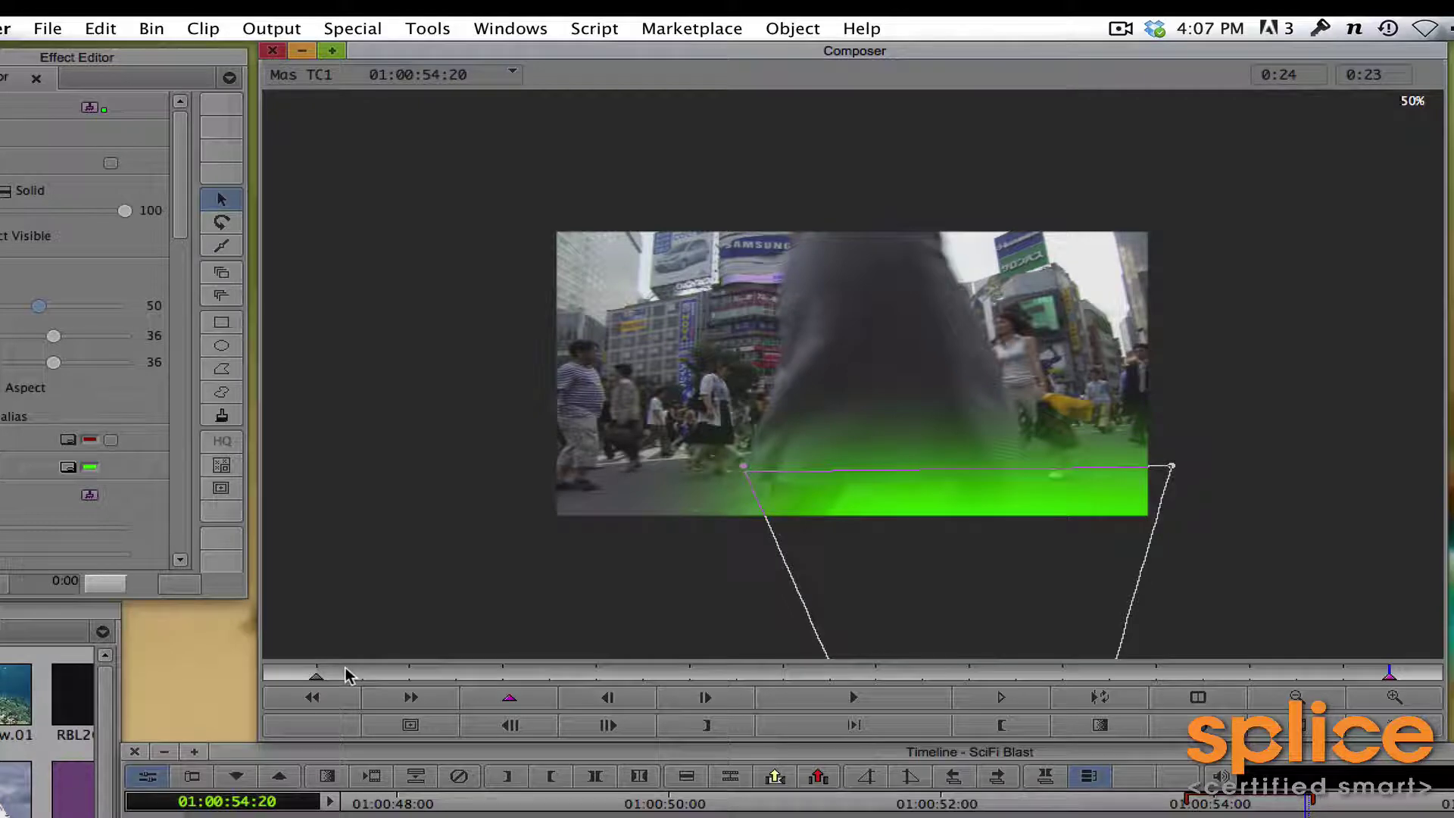
left_click(298, 675)
key("space")
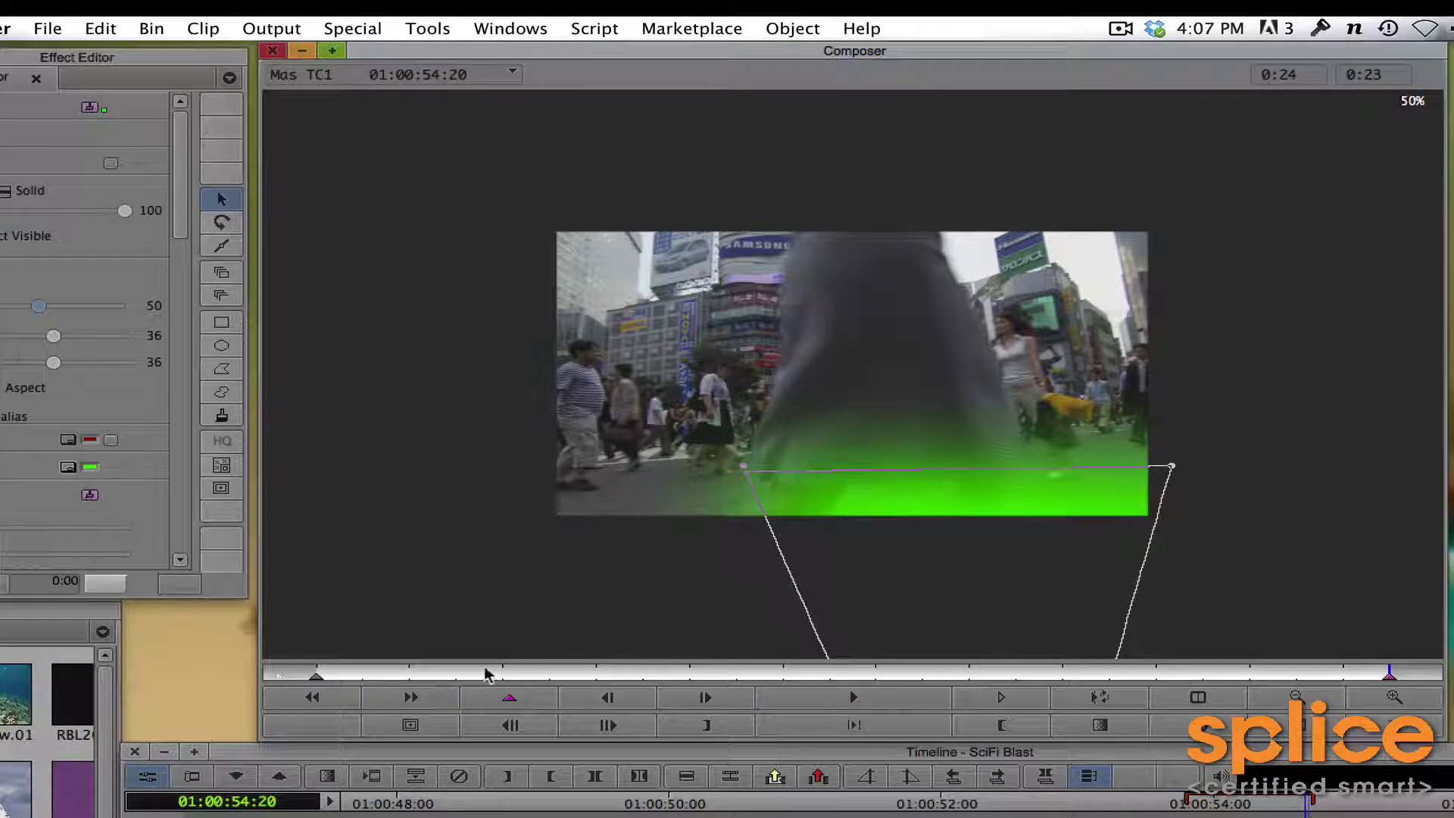
Step: Select the green triangle, set its opacity to 64 and check the blast at 01:00:54:11
left_click_drag(720, 666, 956, 680)
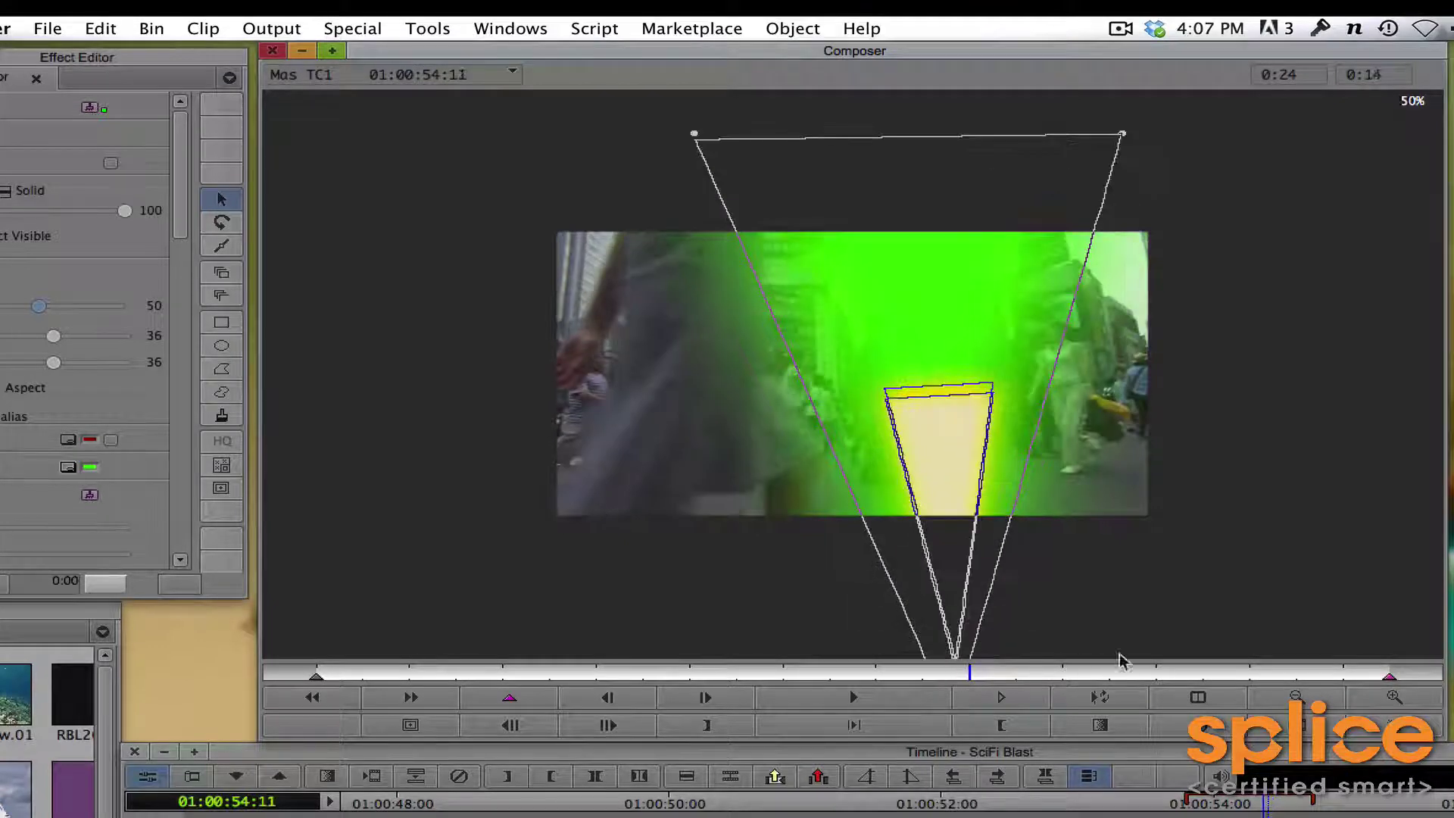
left_click(337, 350)
left_click(825, 279)
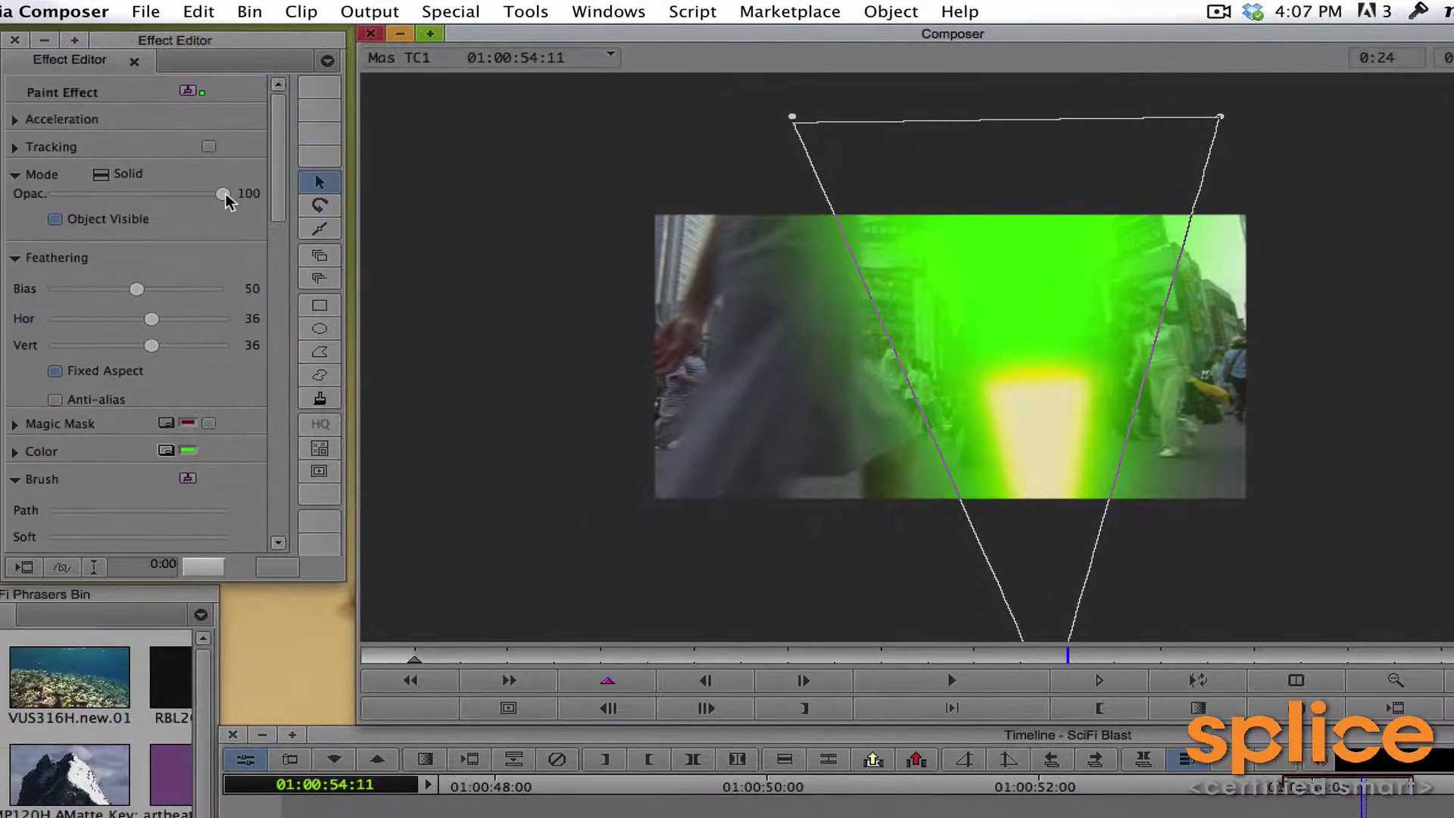
left_click(791, 599)
left_click(1008, 250)
left_click(638, 657)
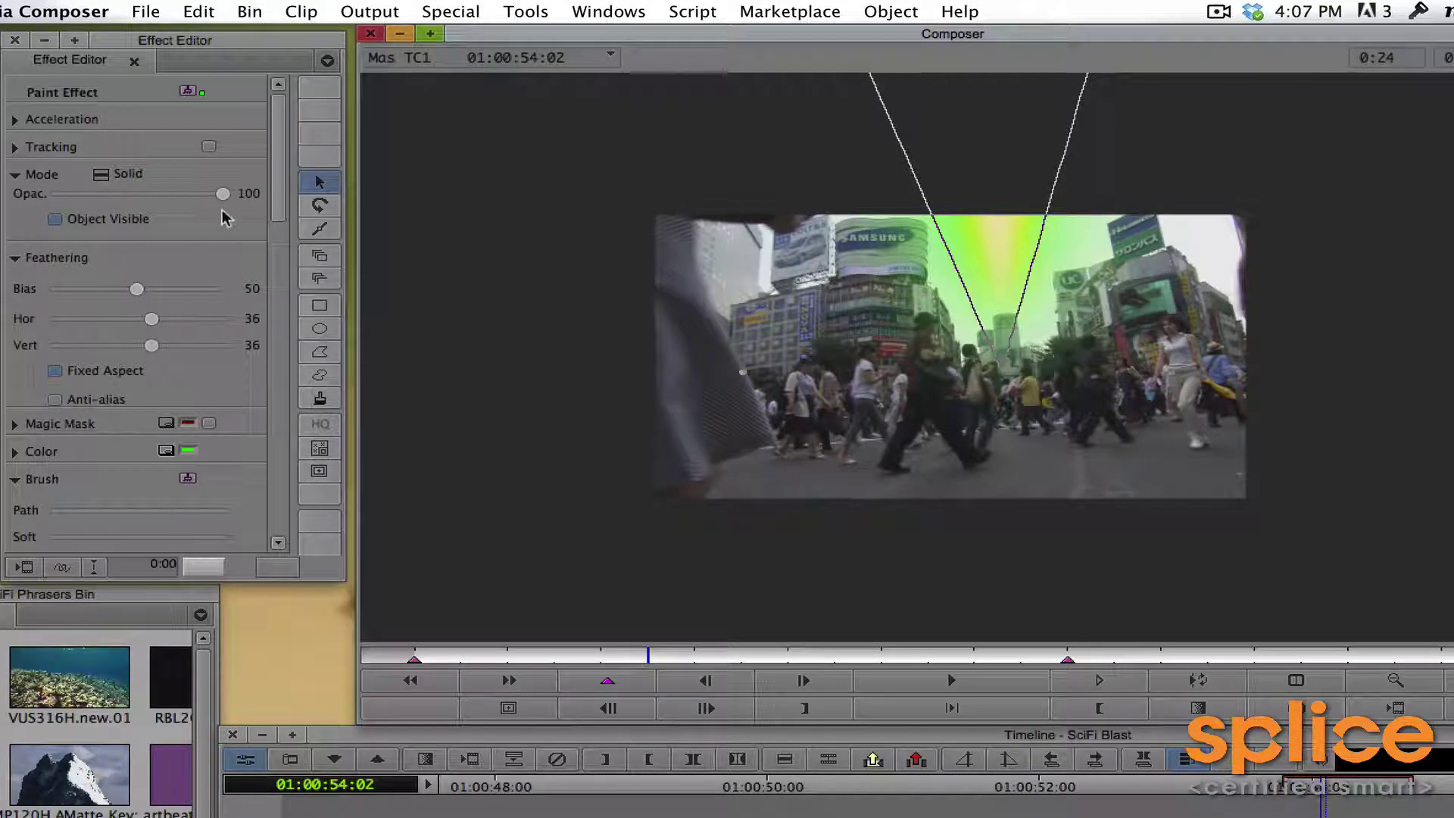
left_click_drag(223, 194, 165, 208)
left_click(1069, 658)
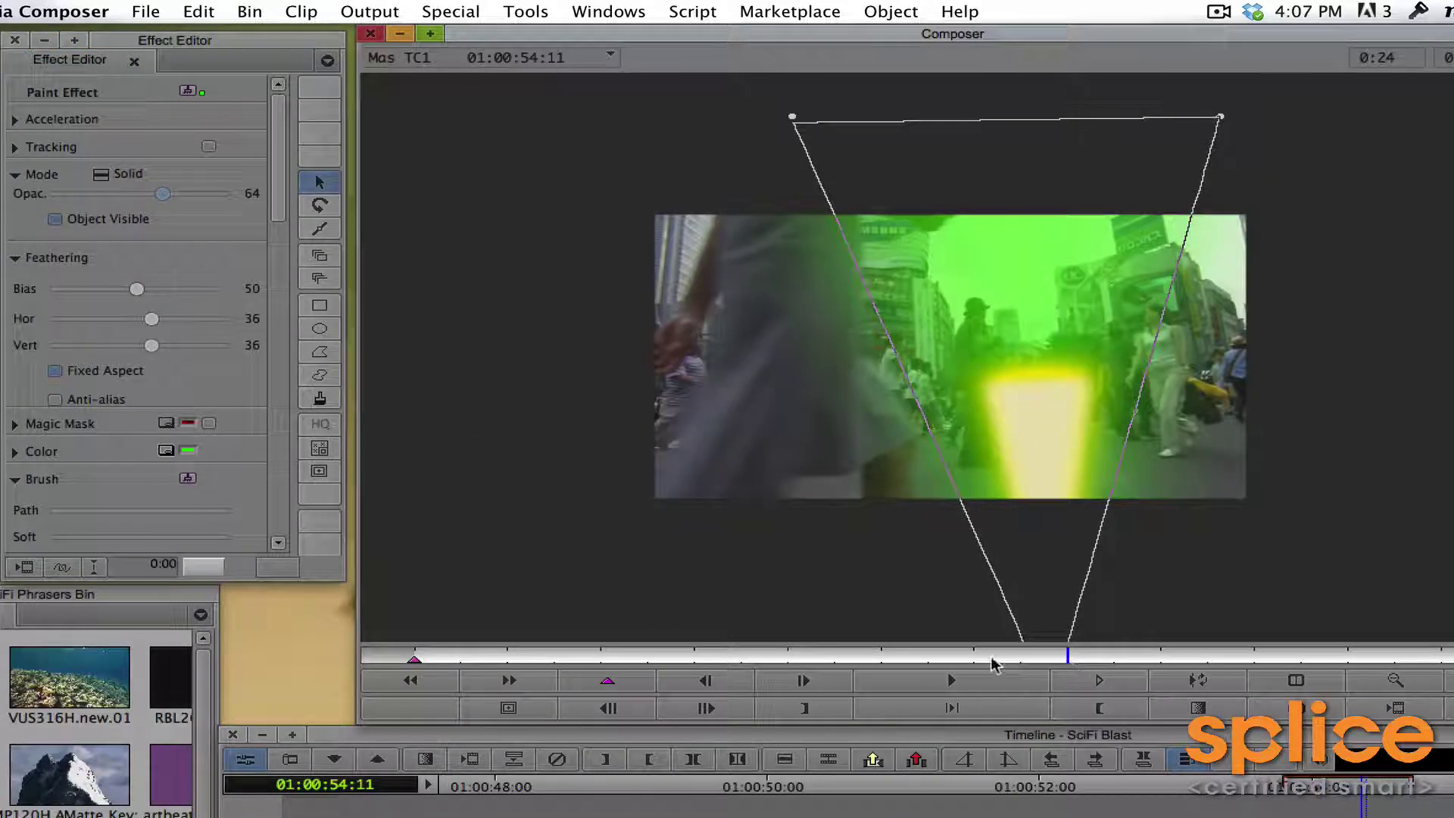
mouse_move(991, 656)
left_mouse_down()
mouse_move(1332, 650)
mouse_move(705, 641)
mouse_move(667, 653)
mouse_move(1068, 656)
left_mouse_up()
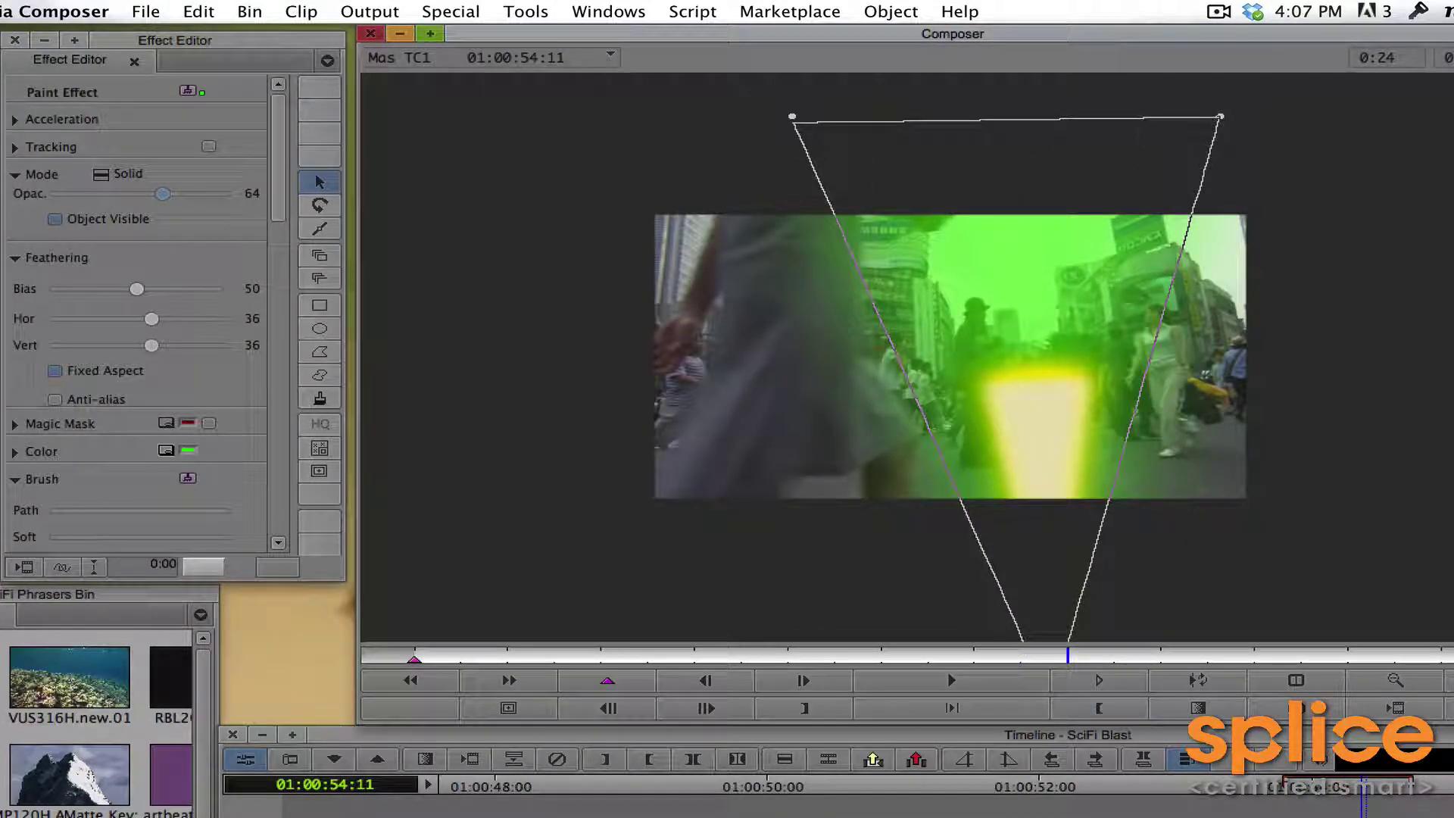
Step: Play back the street shot in the sequence to review the blast's downward motion
key("End")
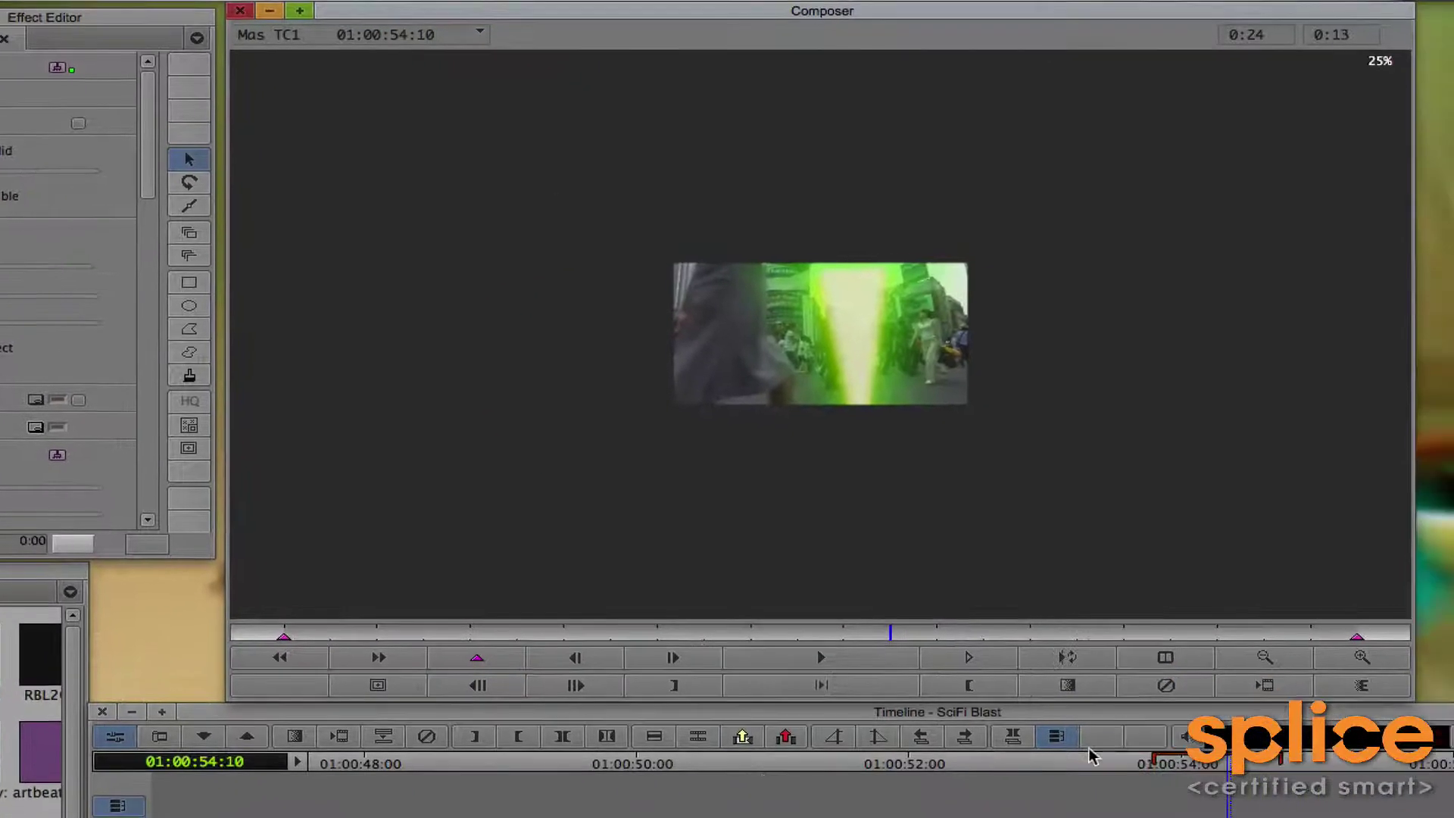
left_click(1351, 657)
left_click(1356, 658)
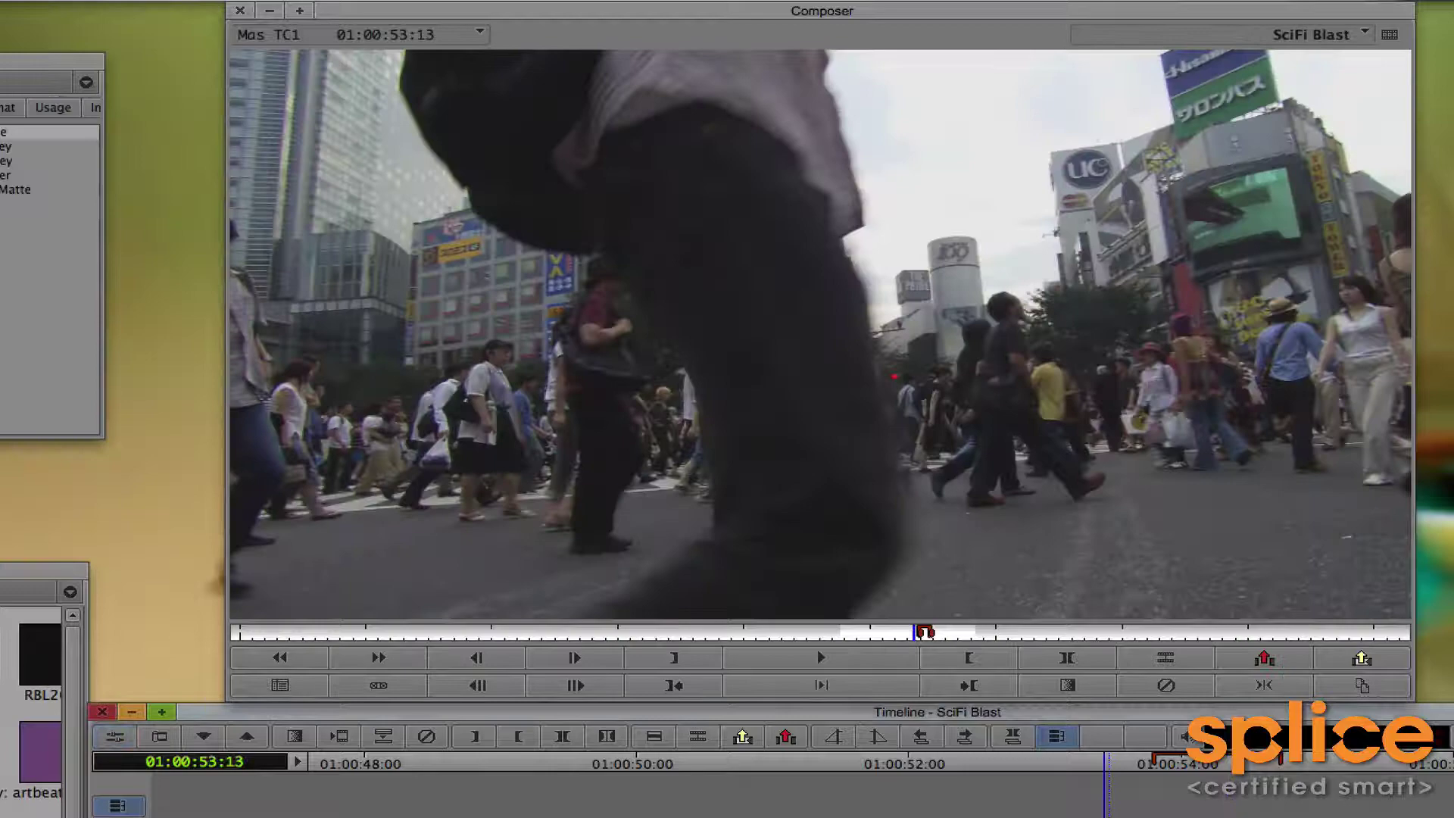
key("space")
key("space")
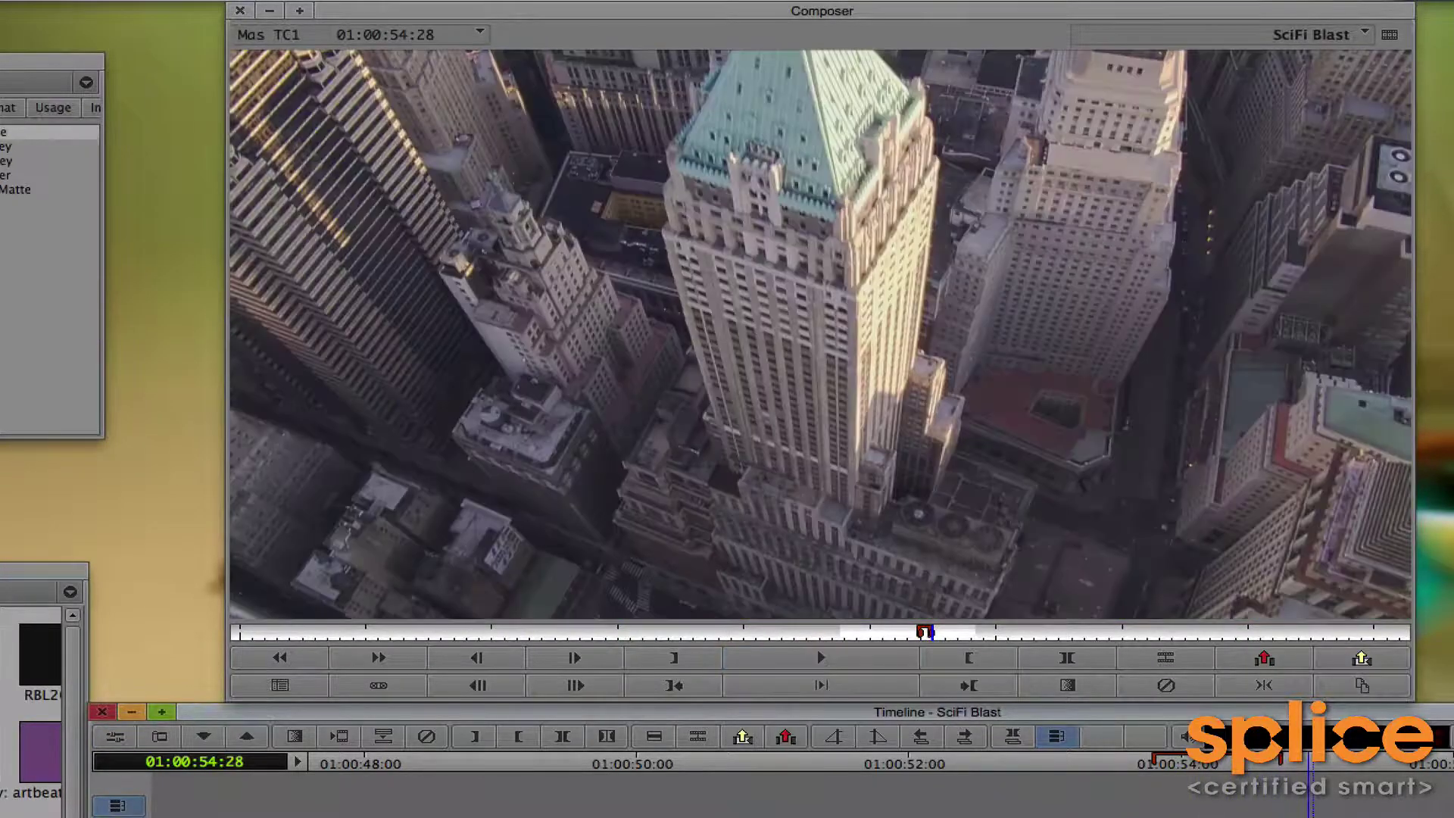
key("j")
key("j")
key("l")
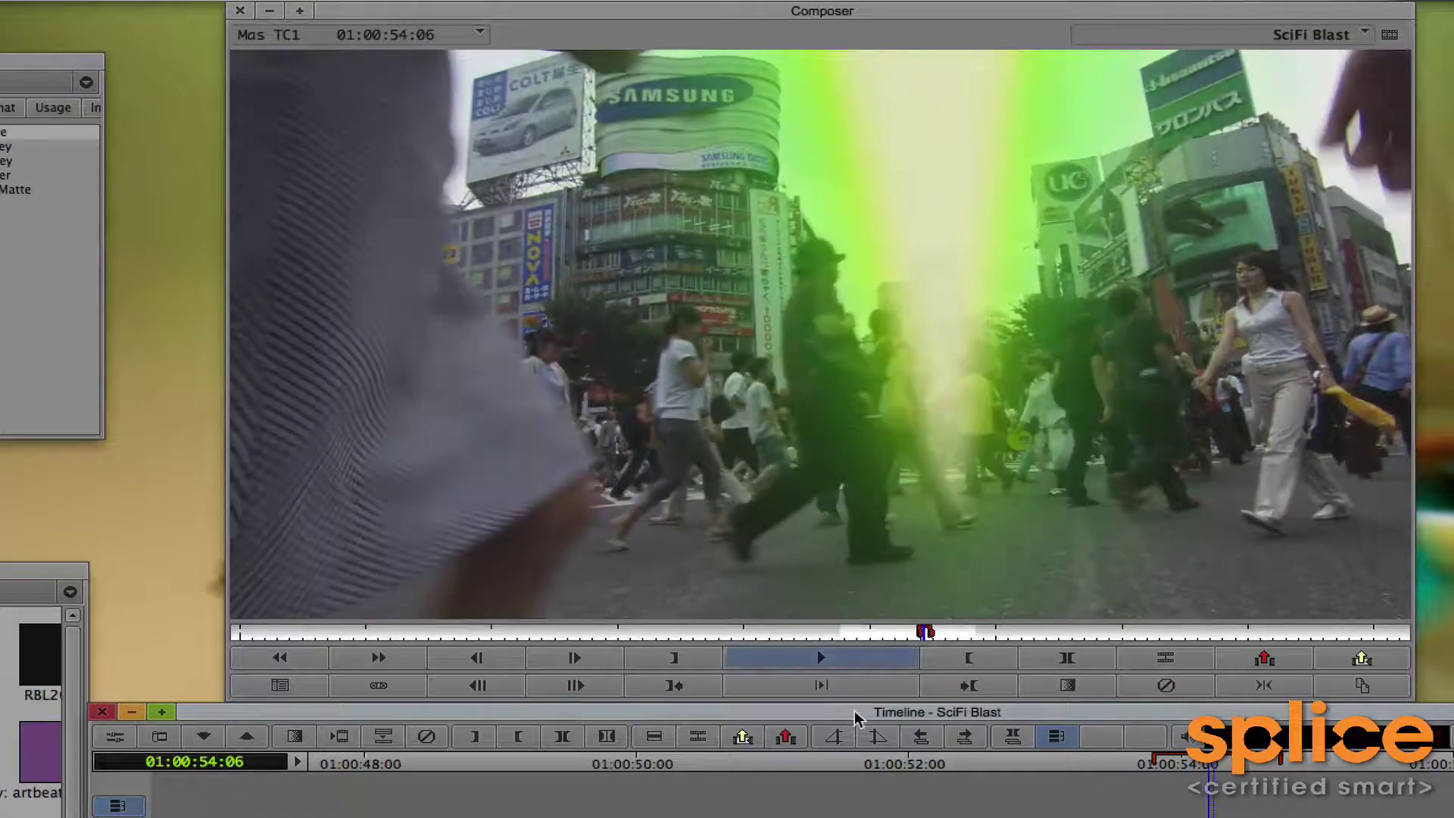
key("space")
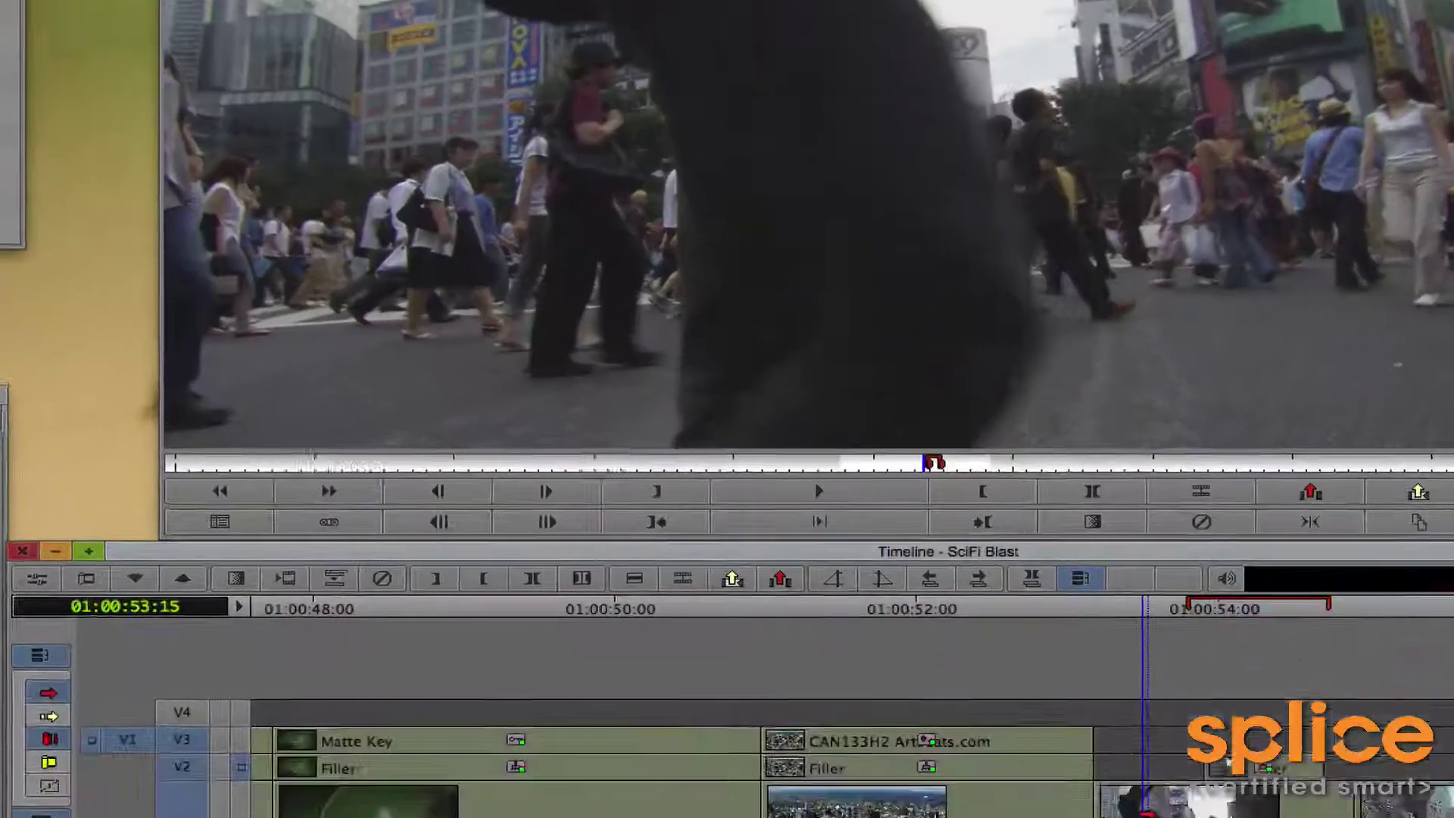
Step: Mark the street clip and copy only its V1 video to the source, leaving V2 and V3 out
key("t")
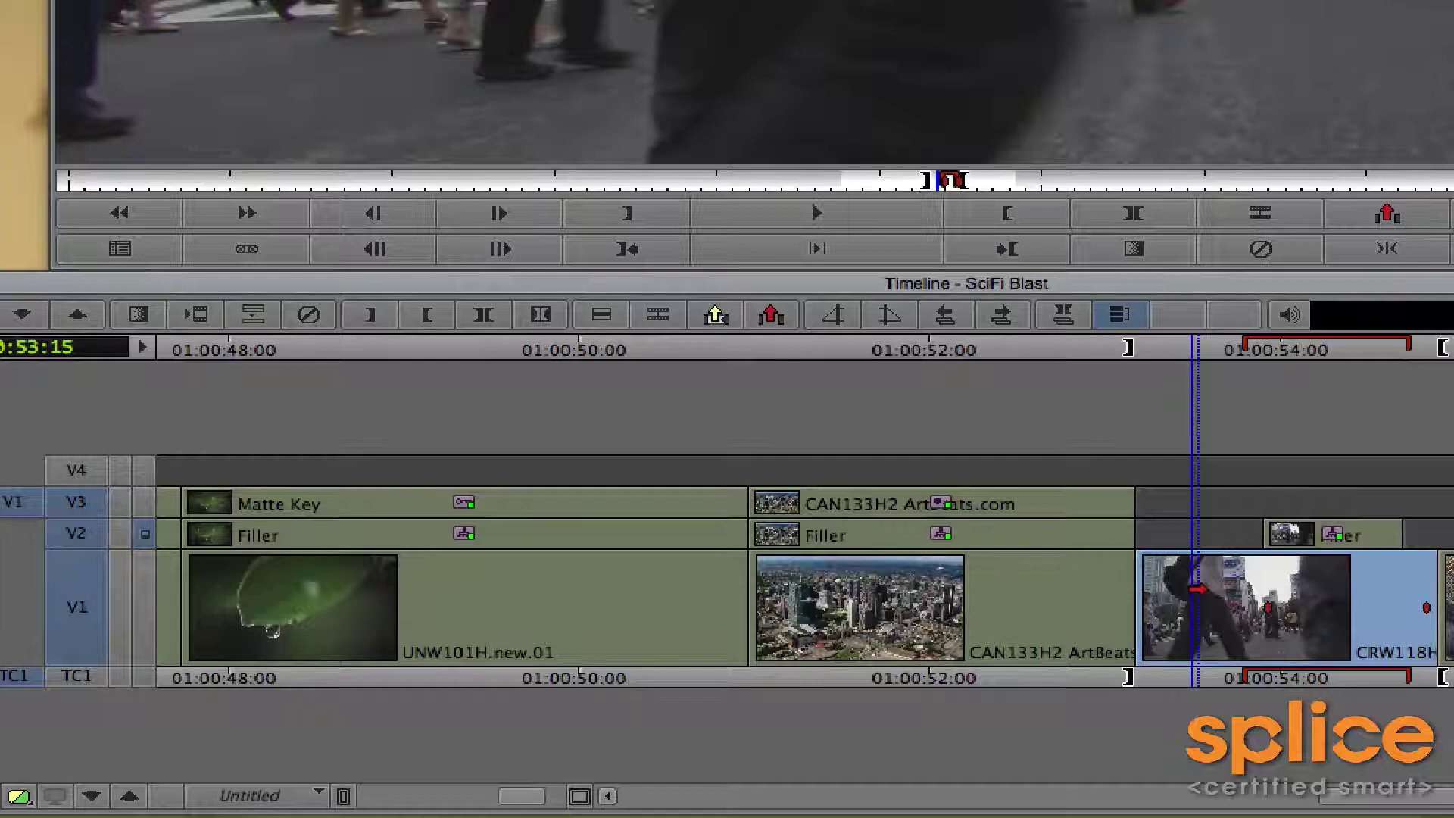
key("alt")
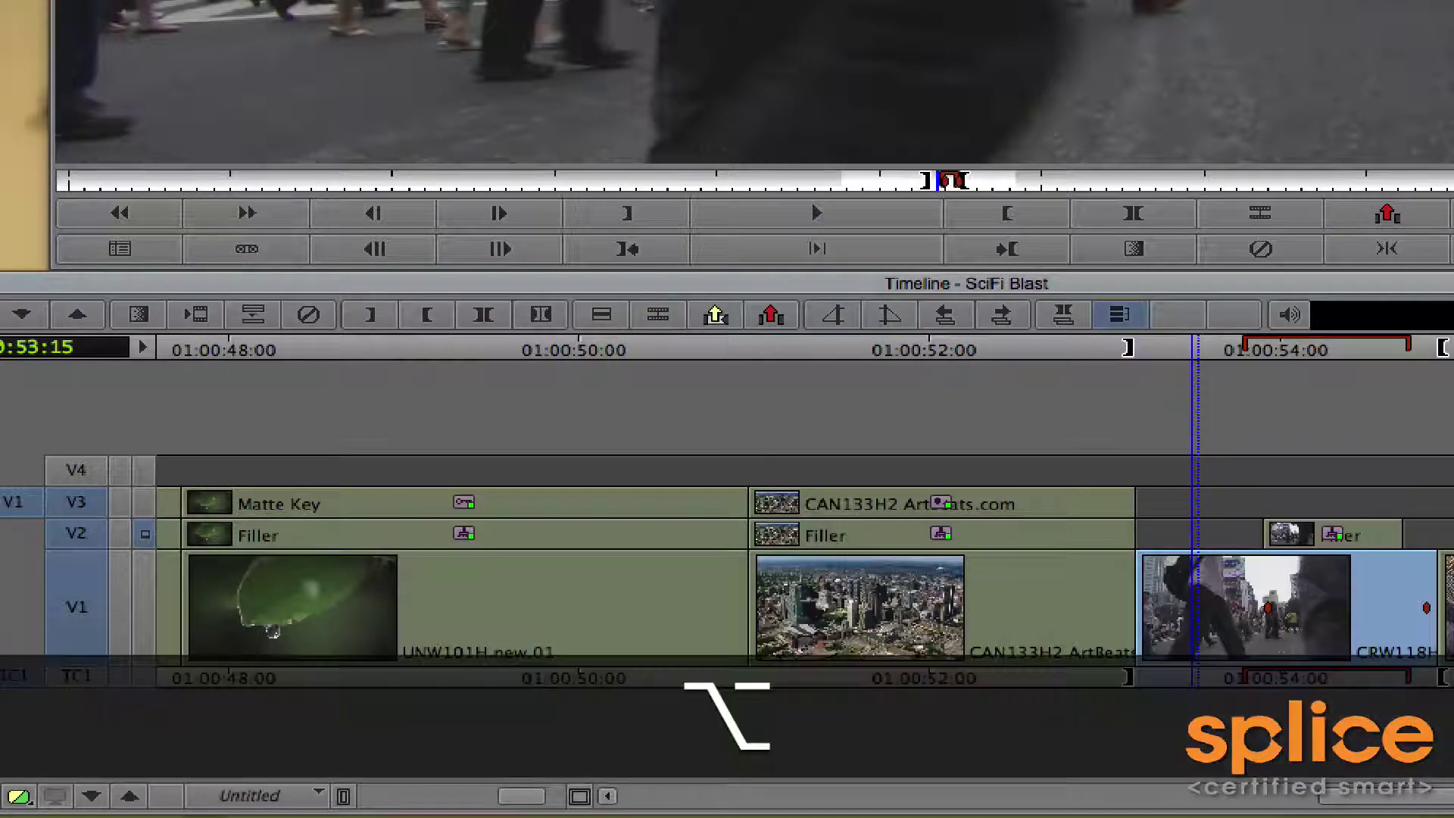
key("alt+c")
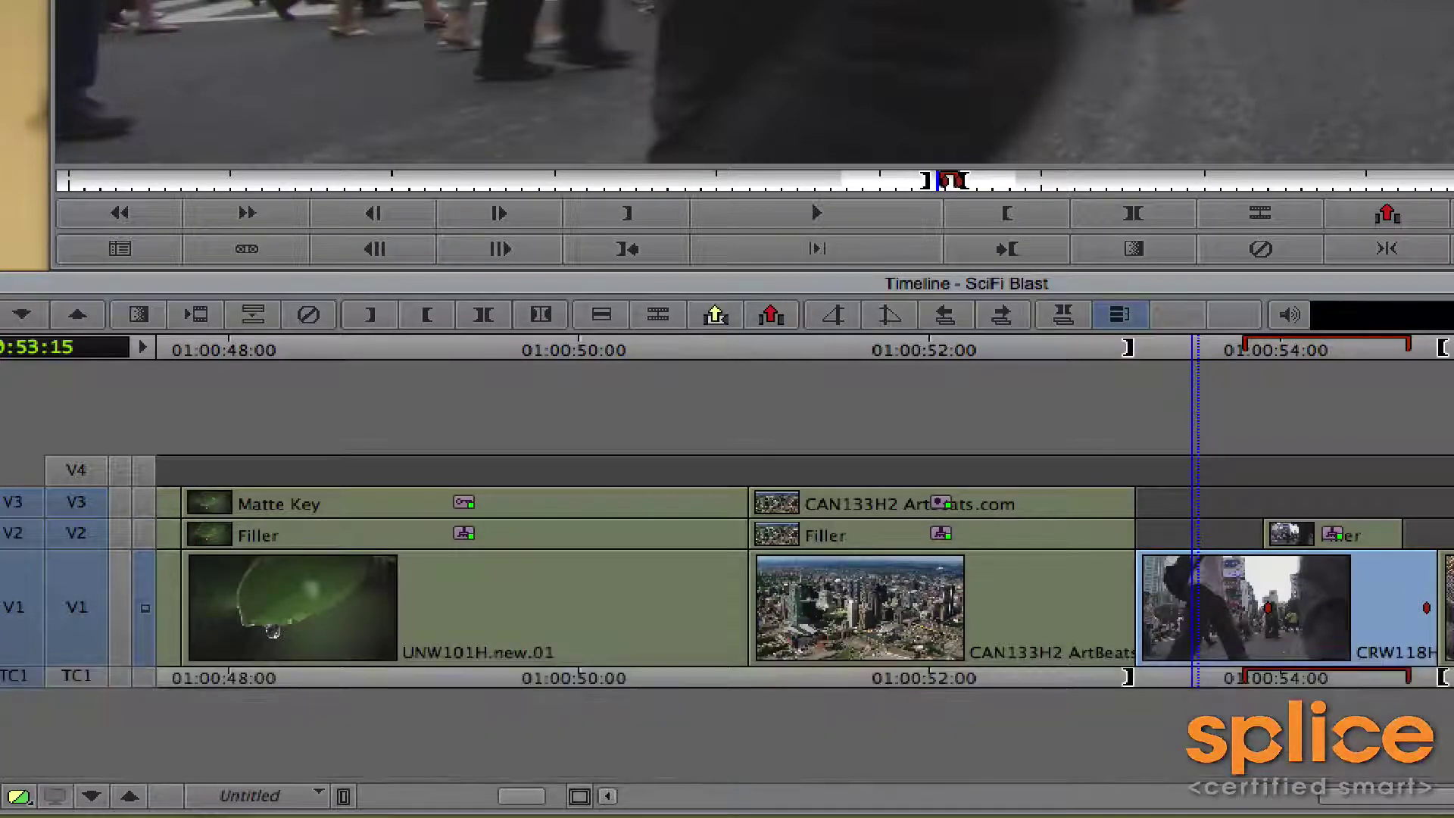
left_click(72, 506)
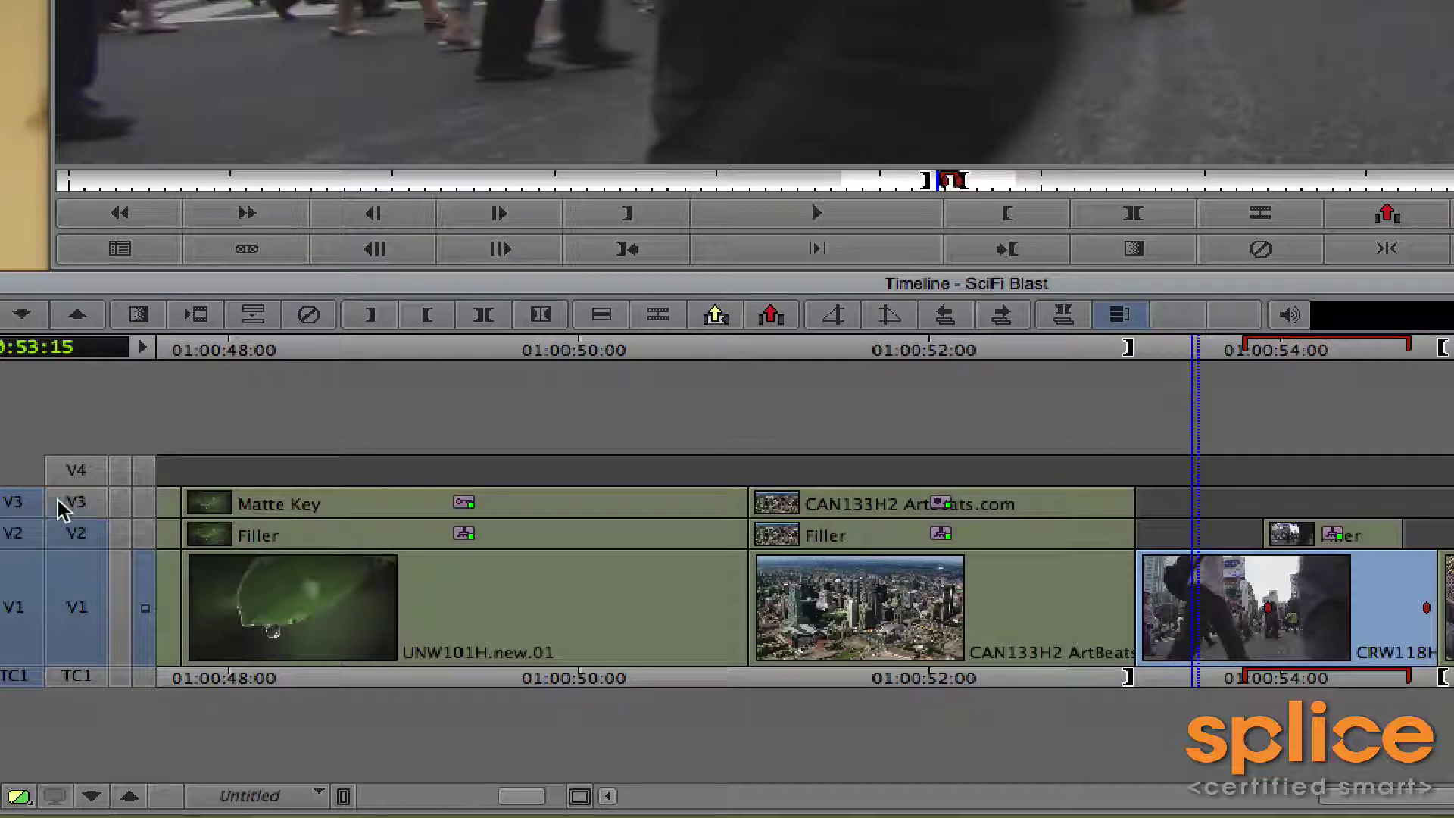
left_click(80, 535)
key("alt+c")
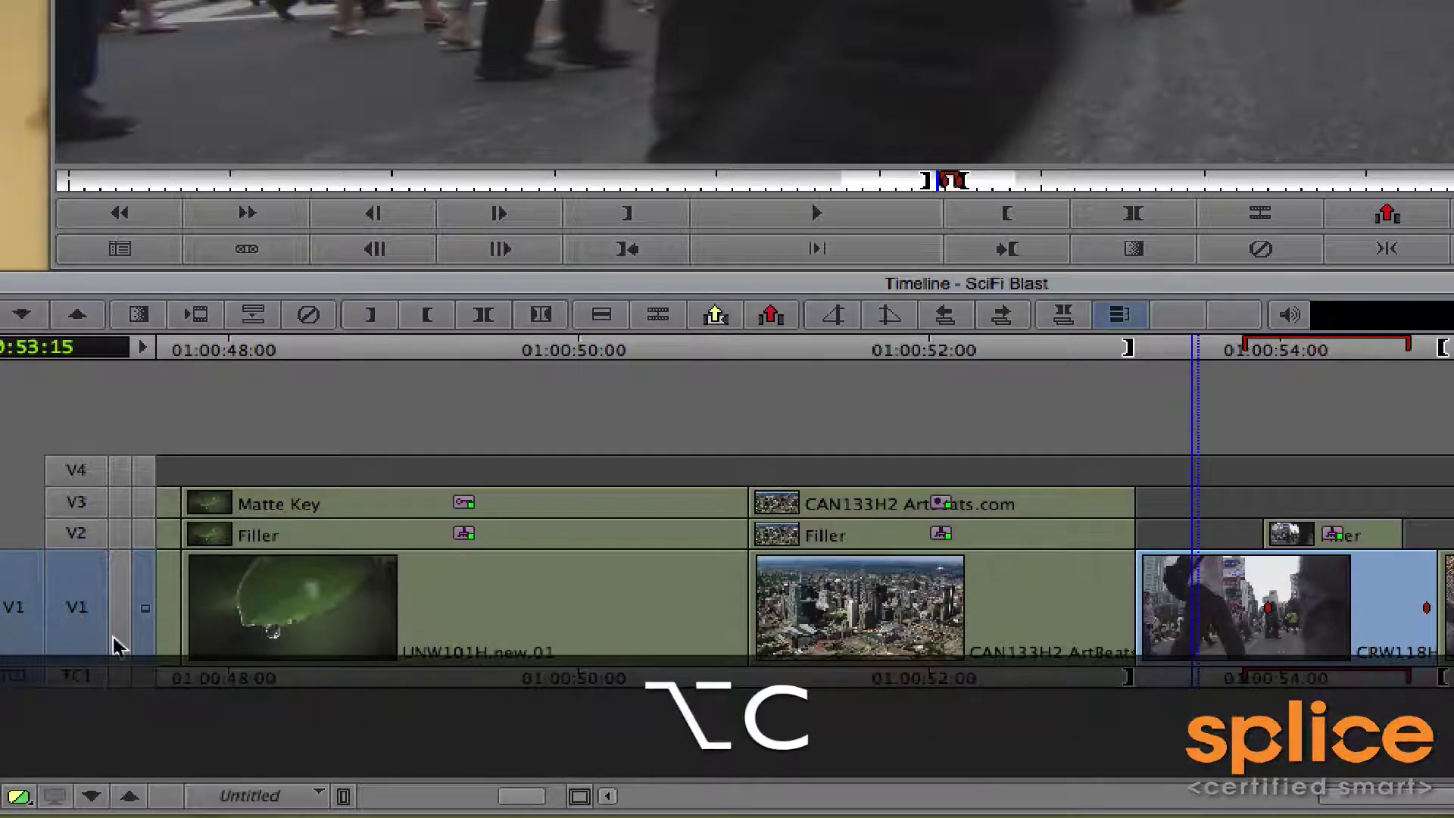
Step: Patch source V1 to V3, overwrite the copied street clip above the paint effect and check it at 01:00:54:00
left_click_drag(16, 633, 87, 514)
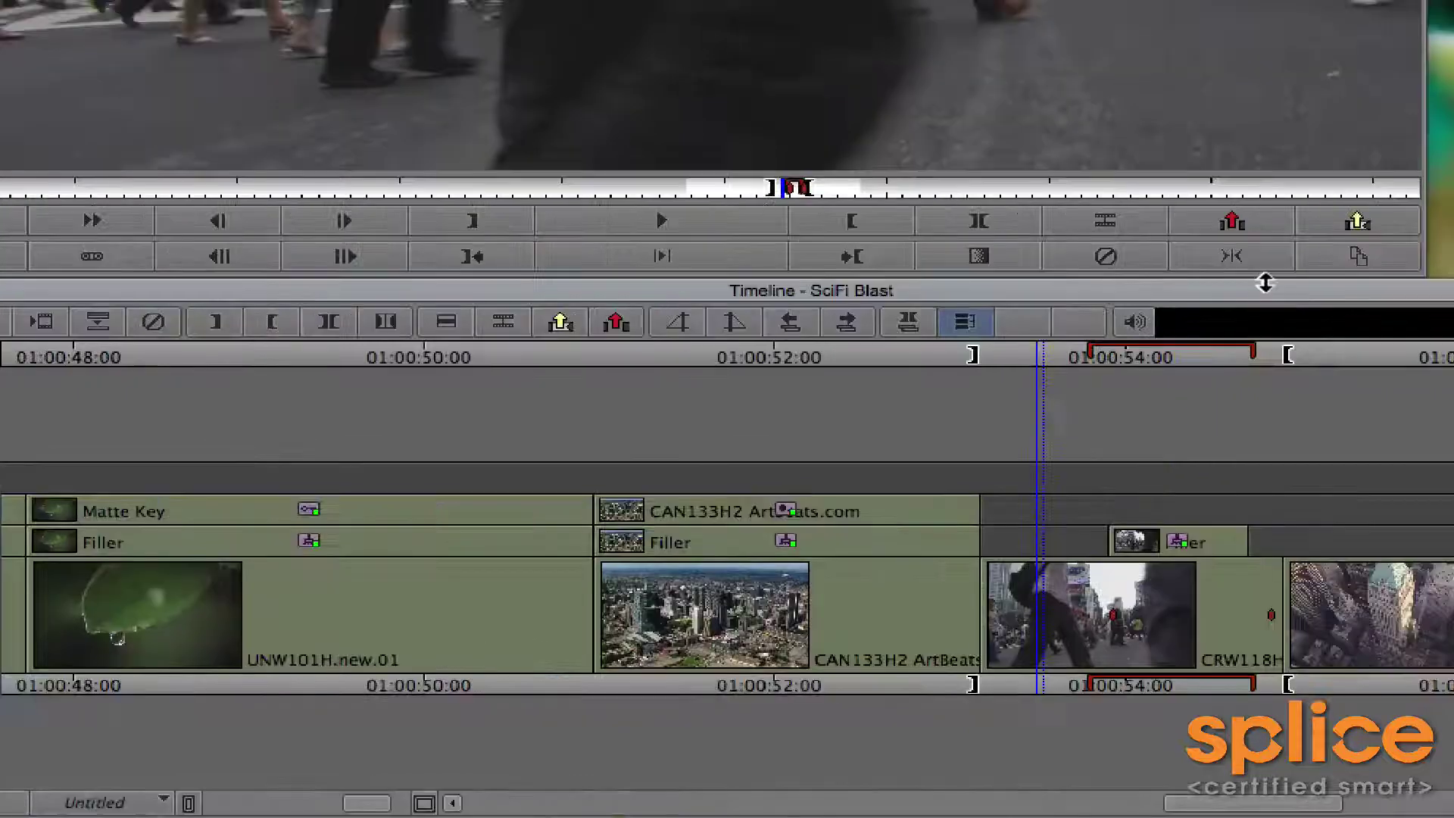
key("b")
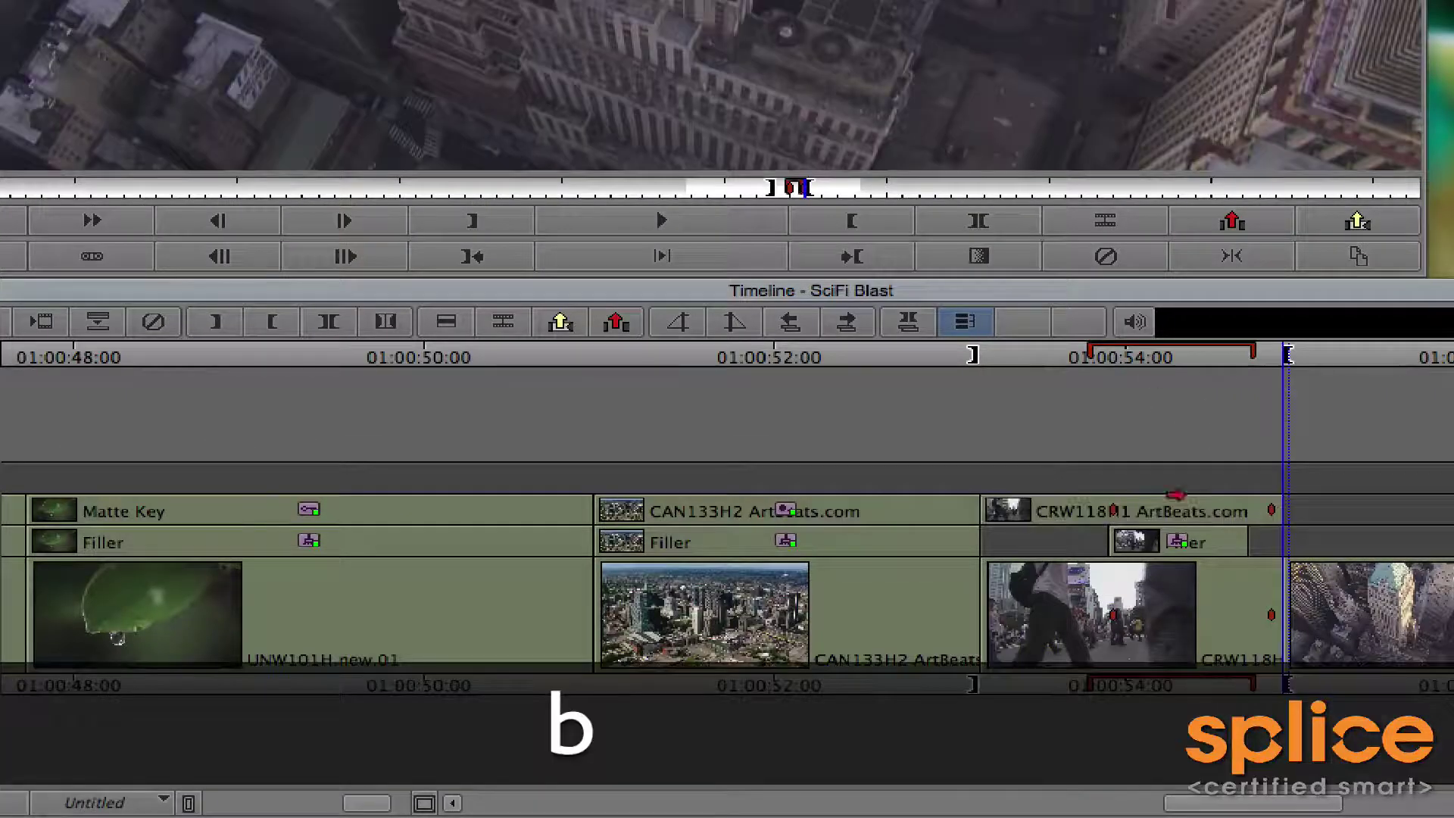
left_click(1029, 352)
left_click_drag(1029, 351, 1130, 361)
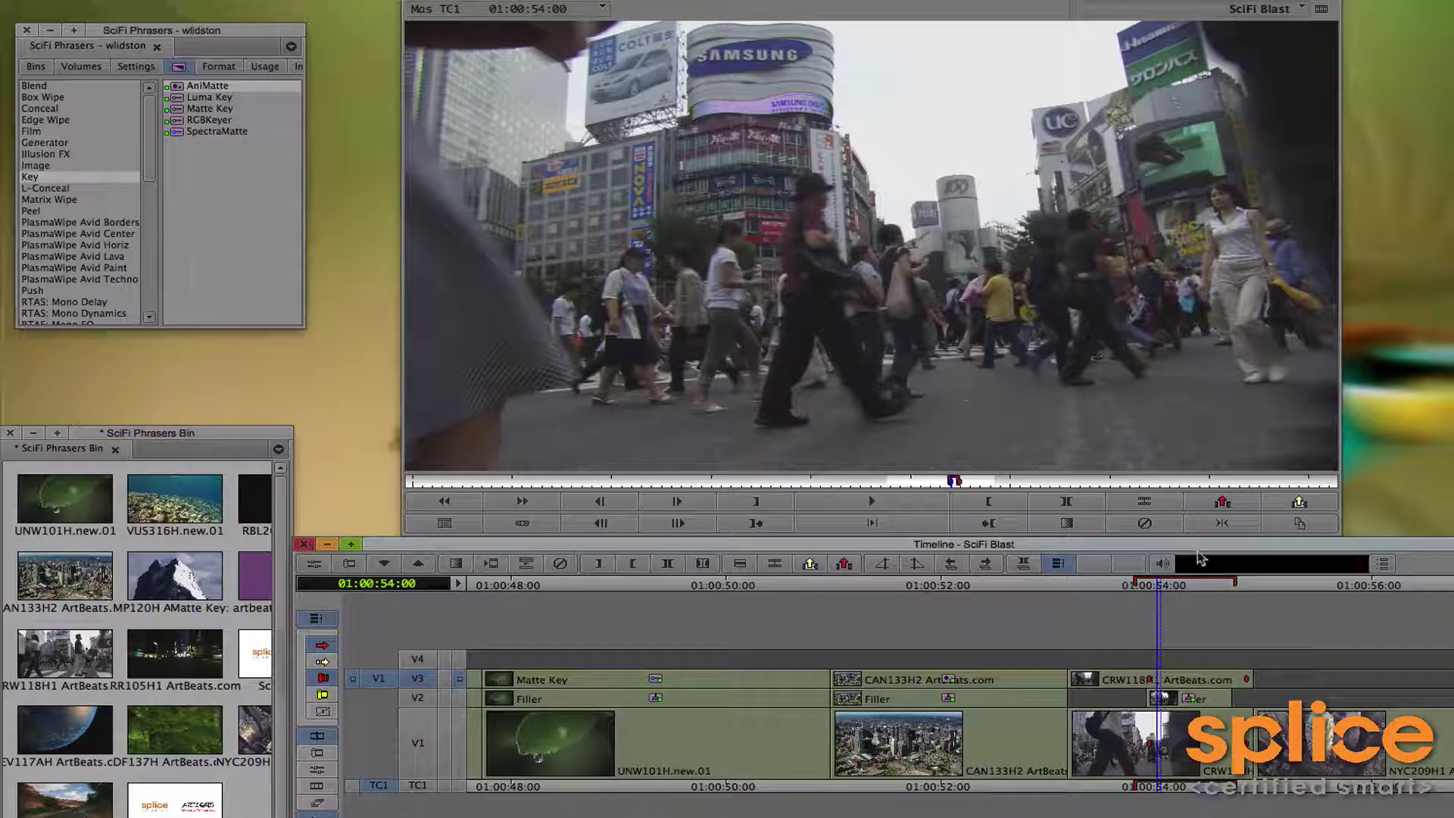
Step: Apply a Luma Key to the street clip on V3, sample the bright sky as key color and check at 01:00:54:09
left_click_drag(1133, 588, 1080, 586)
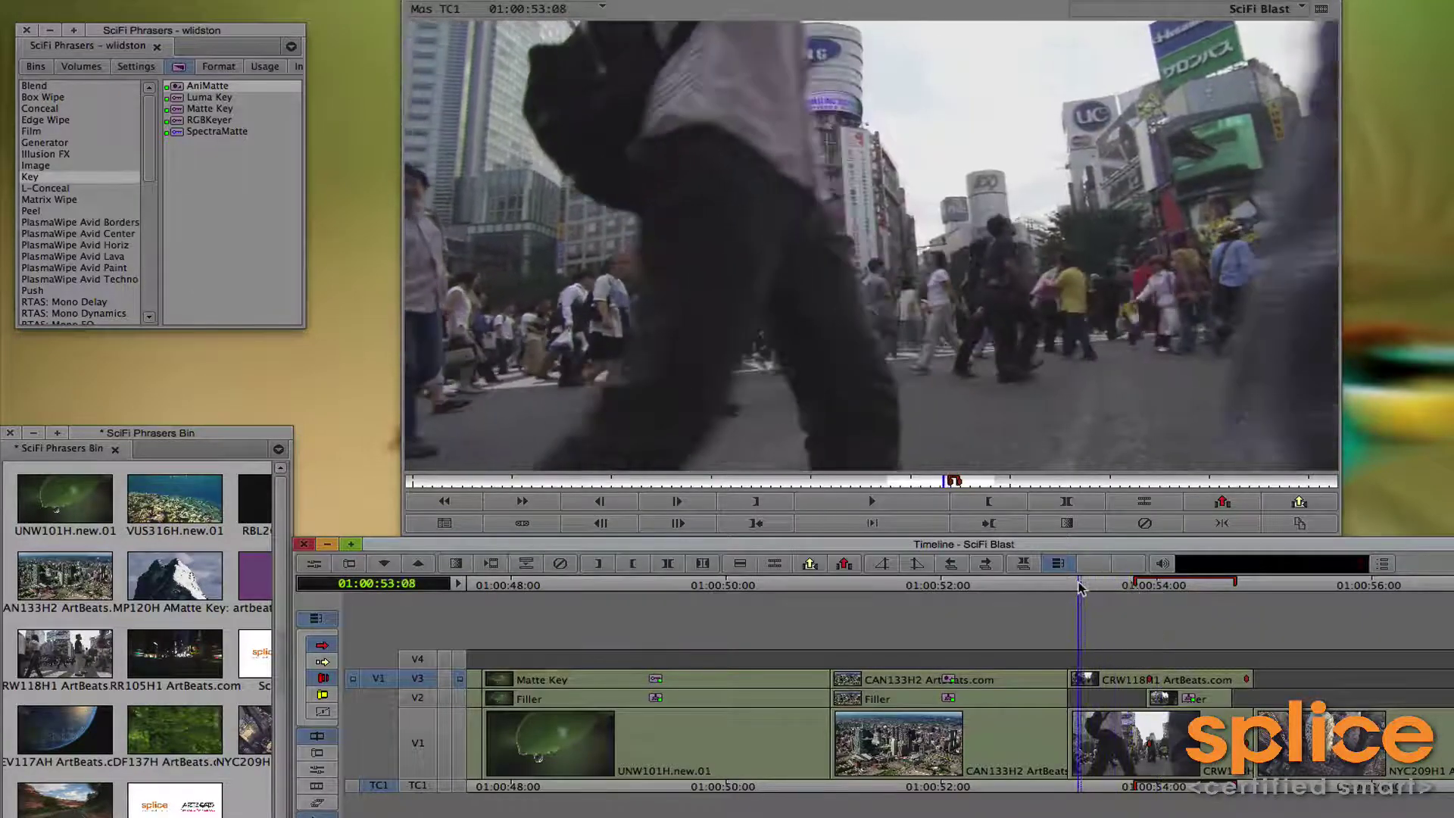
left_click(212, 99)
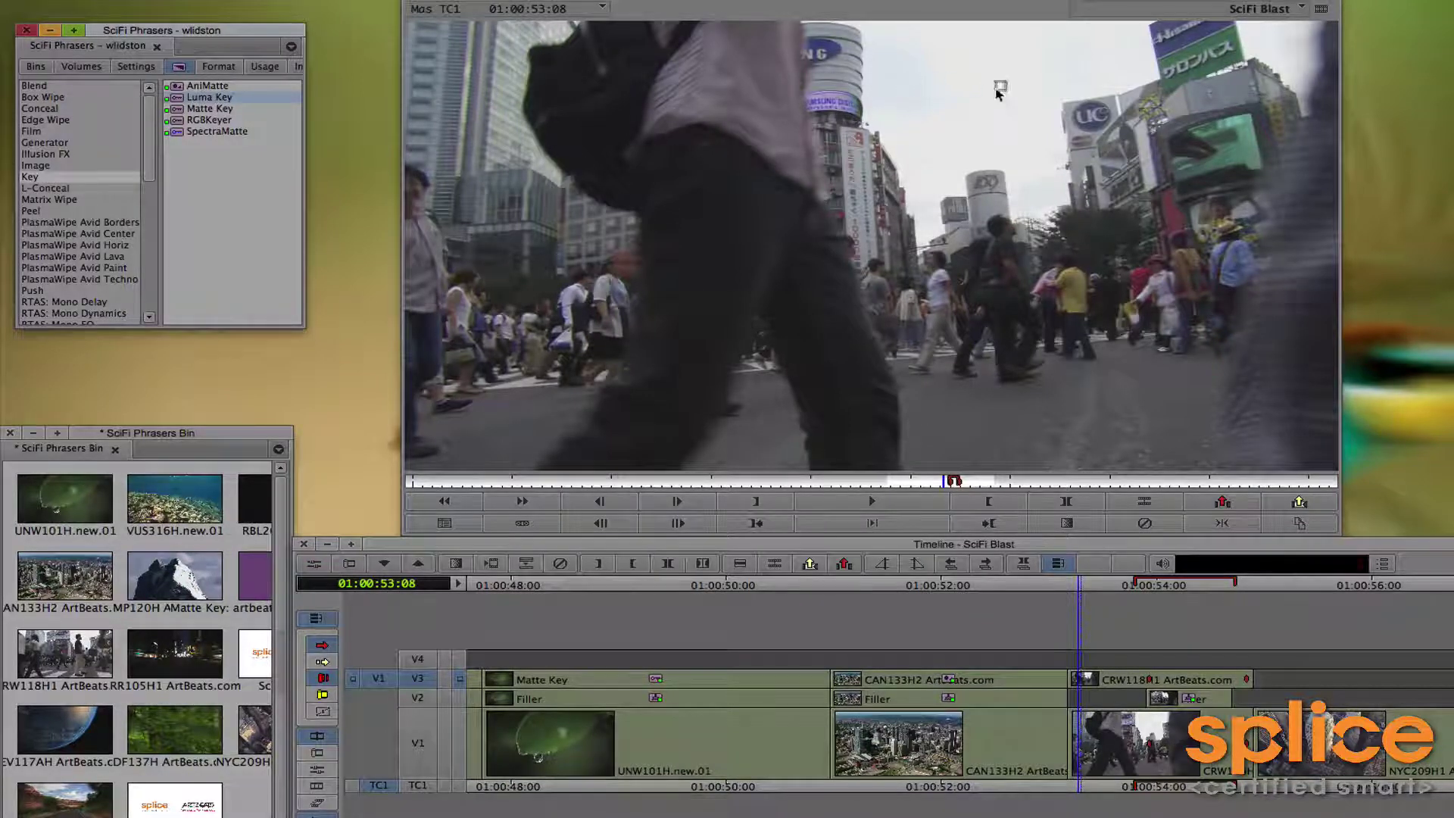
left_click_drag(987, 130, 1115, 682)
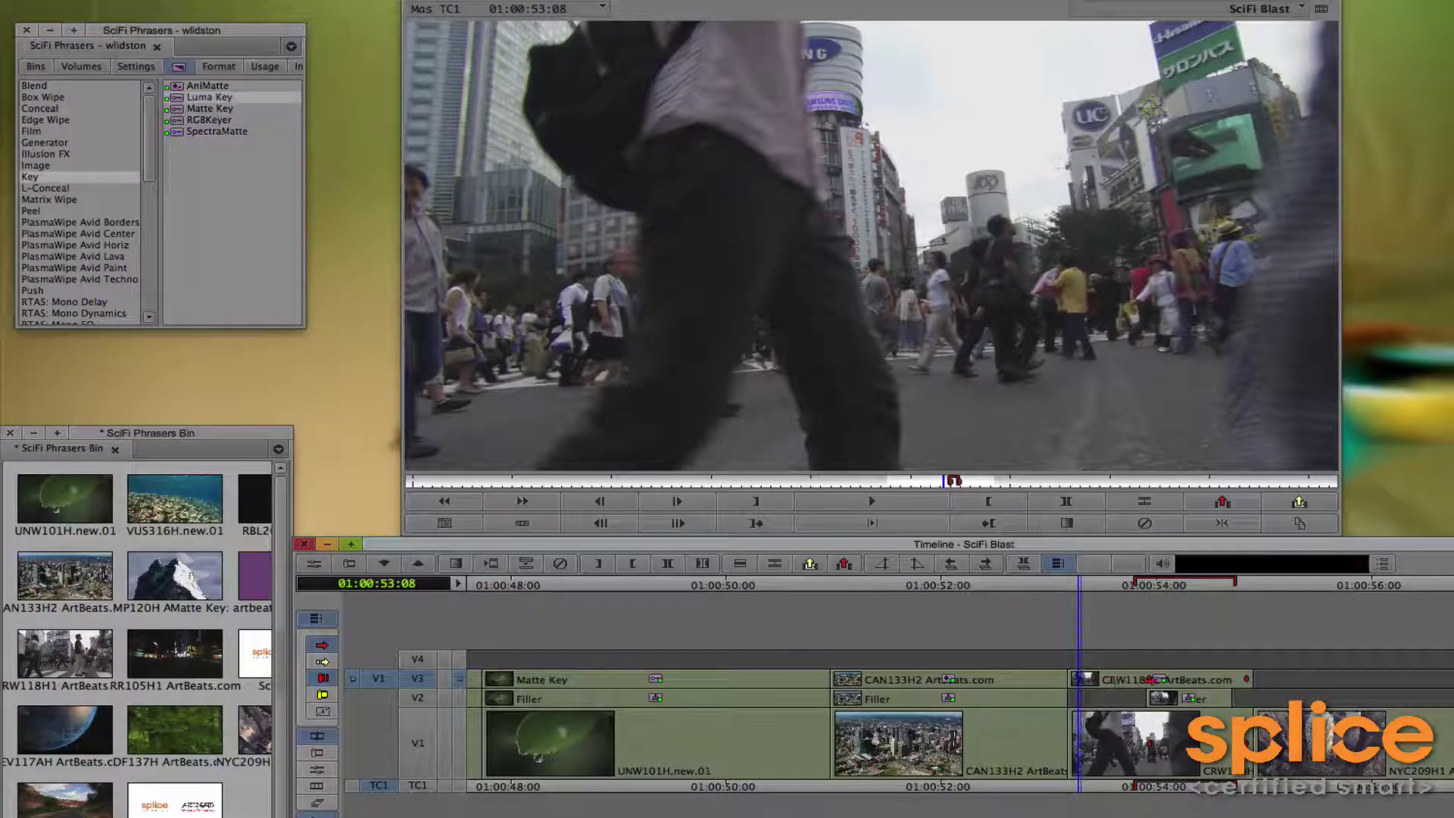
left_click(315, 565)
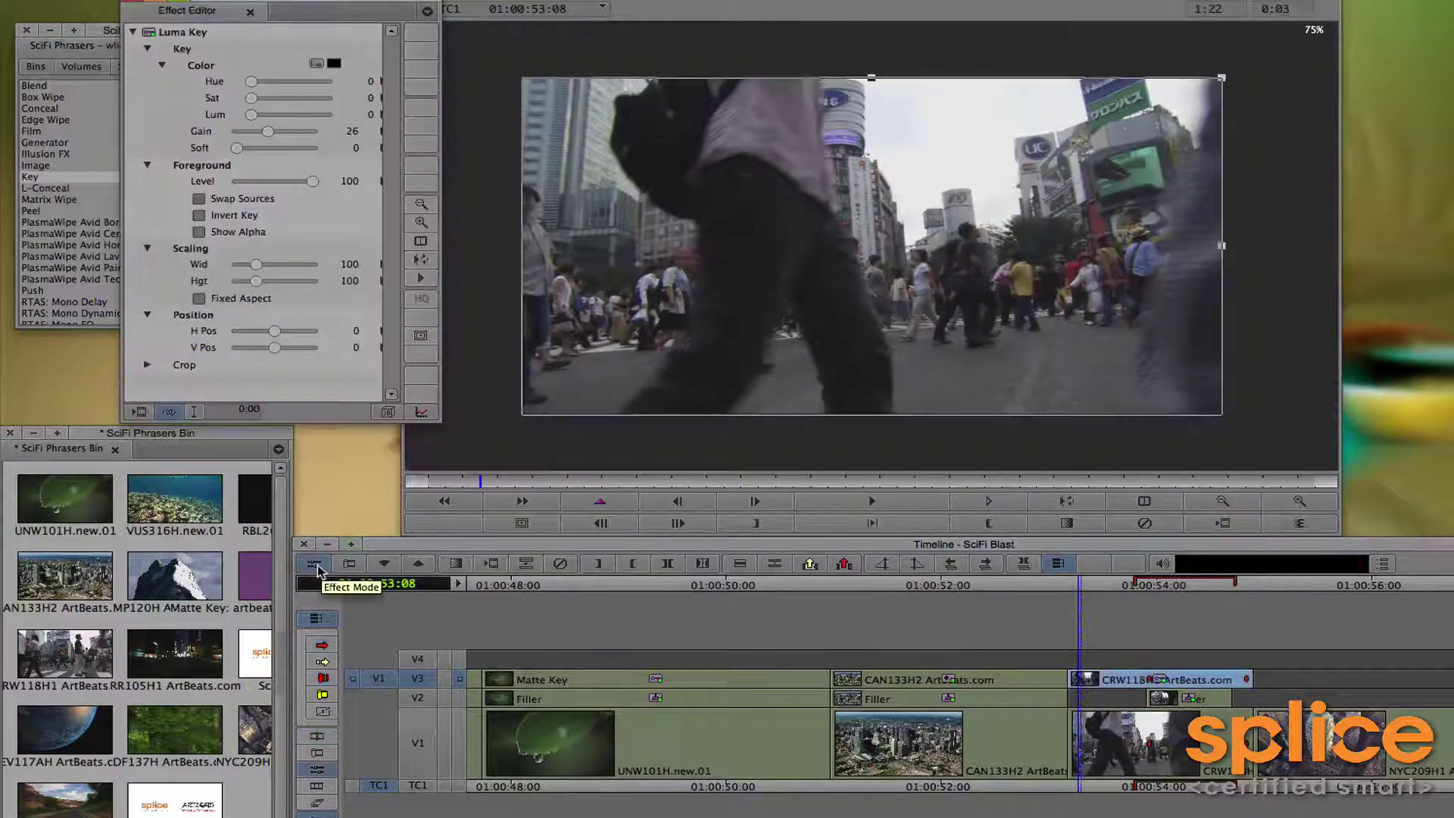
left_click_drag(334, 63, 958, 144)
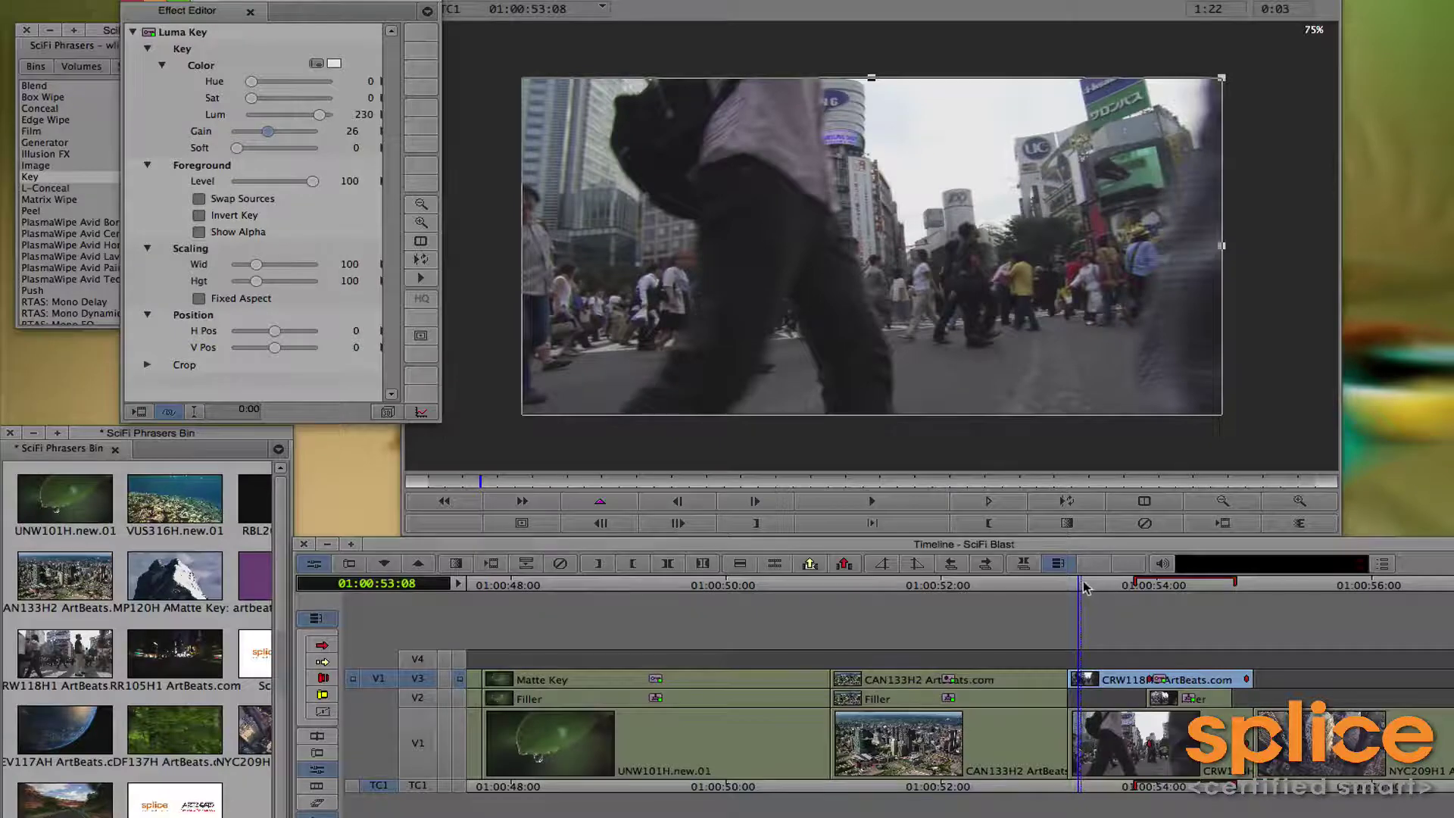
left_click_drag(1085, 588, 1191, 582)
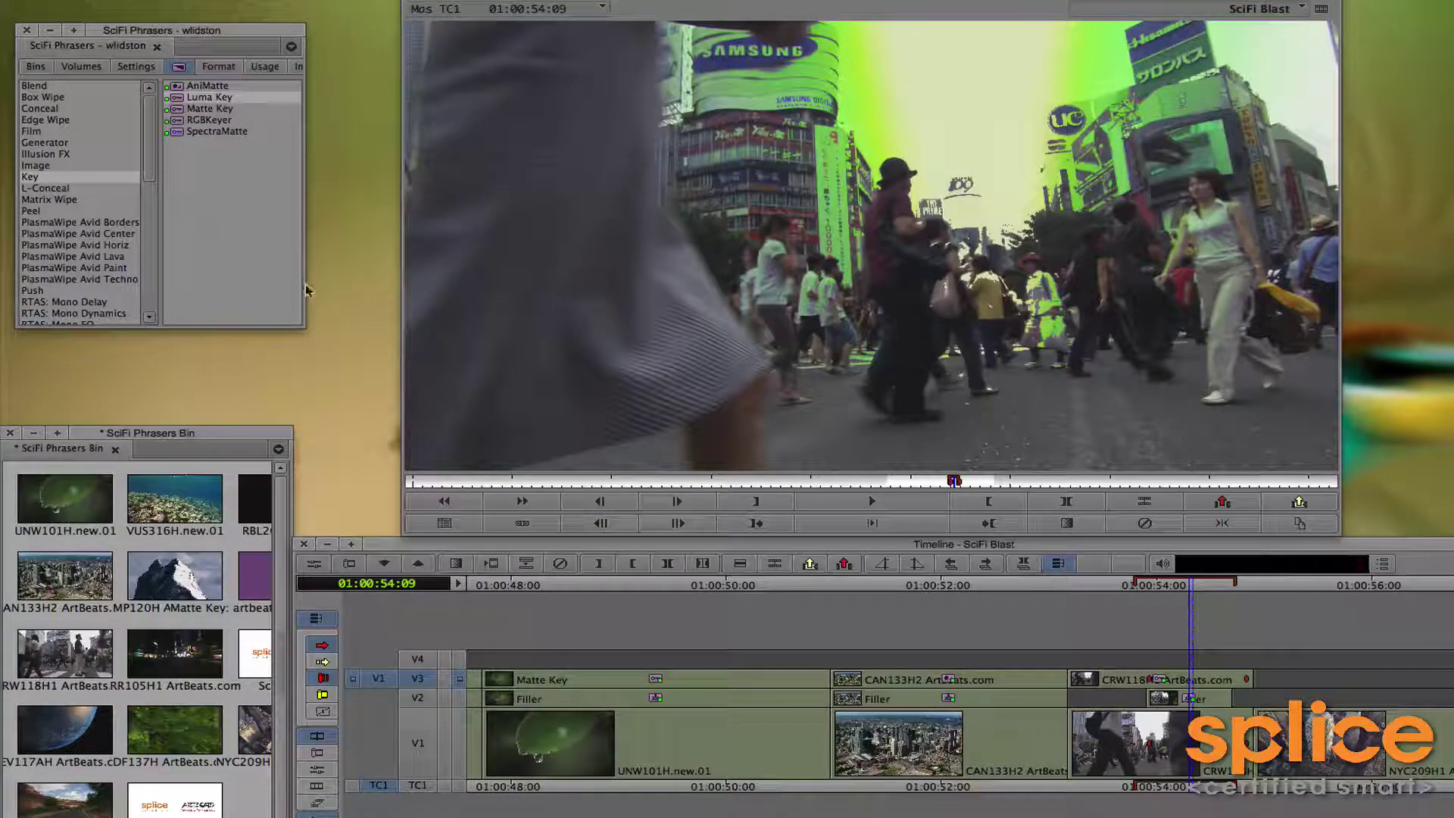
Step: Reopen the V3 clip's Luma Key settings and compare the key with and without inversion
left_click(1188, 681)
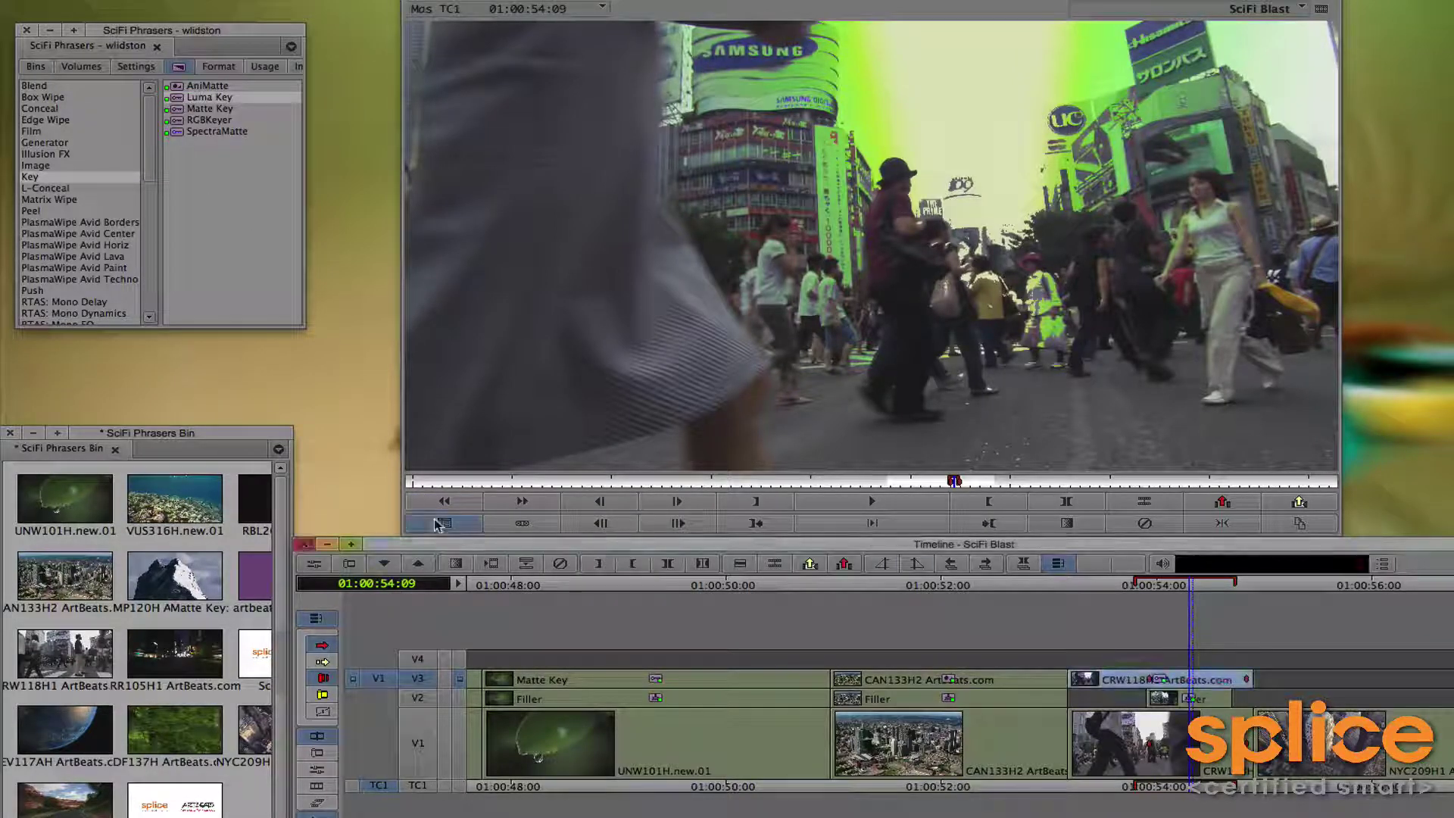
left_click(315, 565)
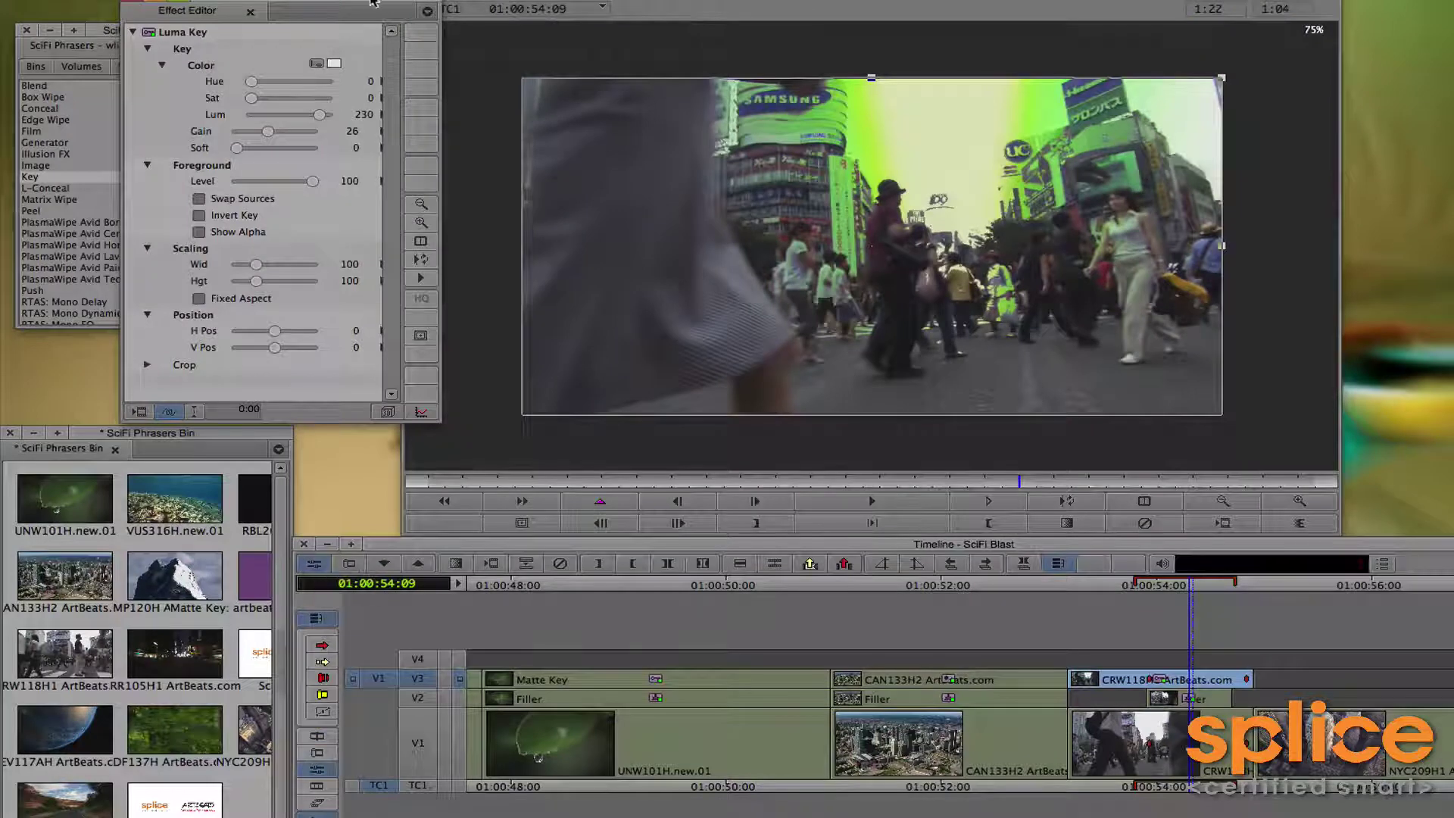
left_click_drag(364, 4, 307, 4)
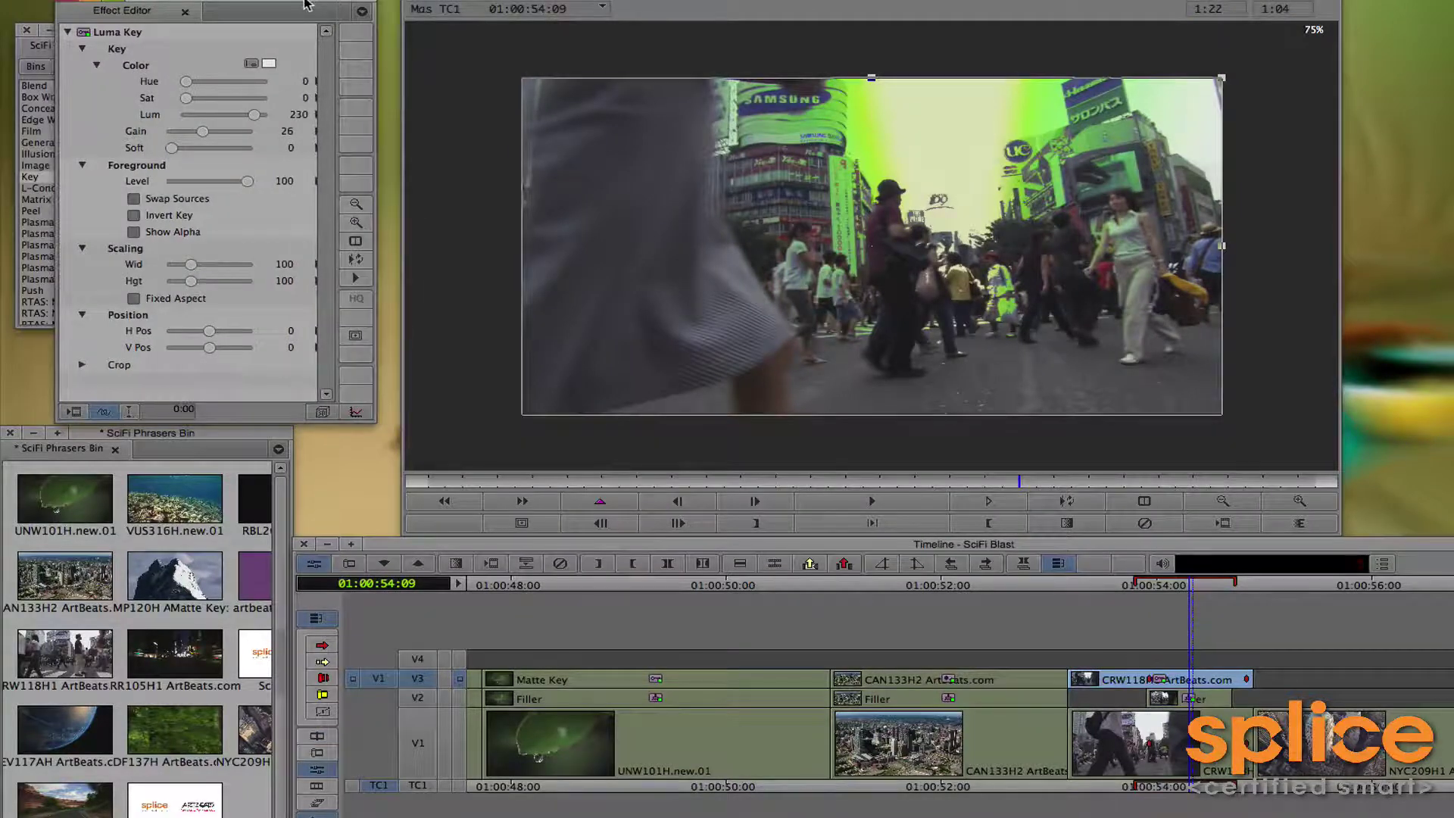
left_click(134, 217)
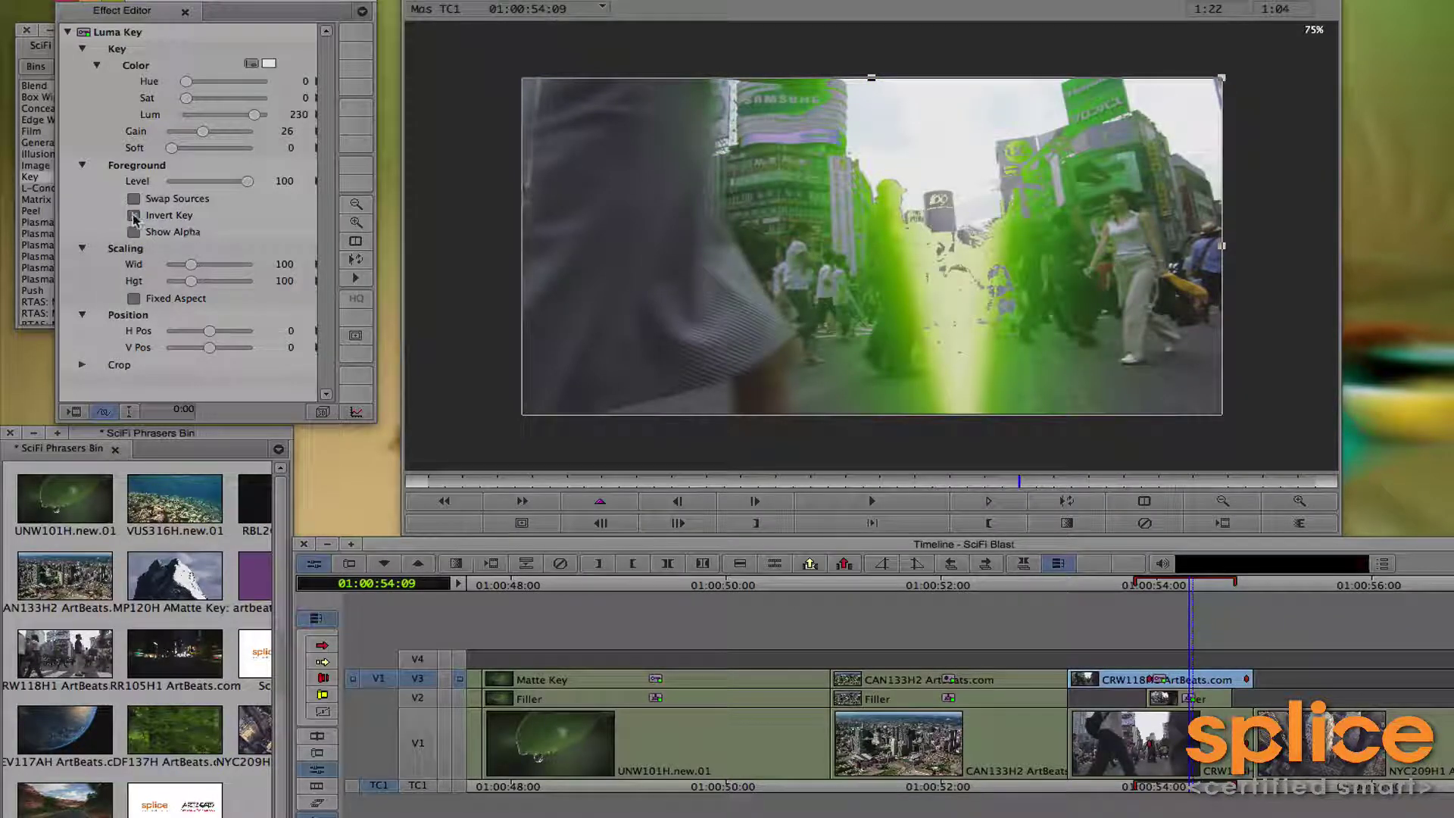
left_click(134, 216)
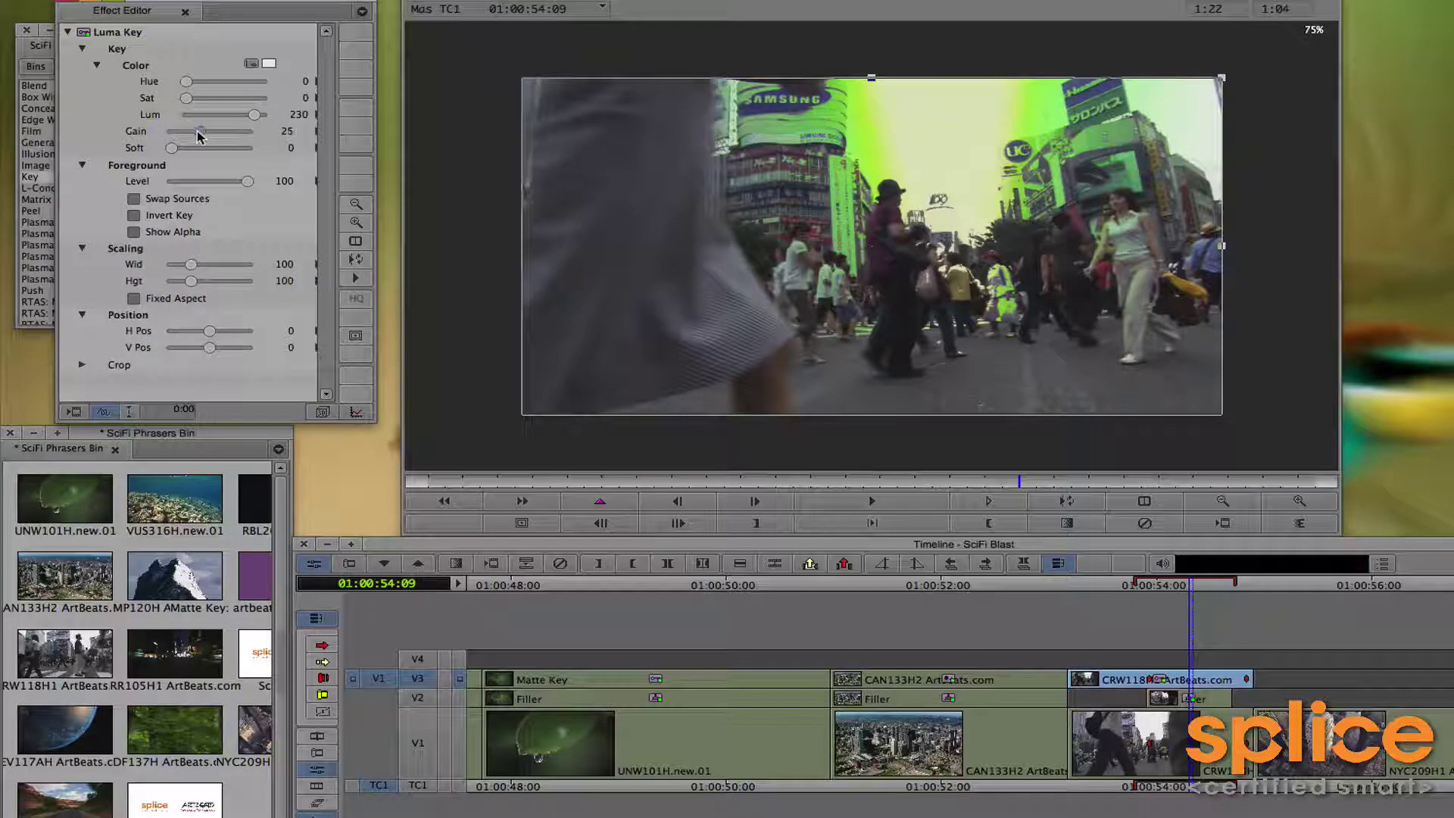
Step: Set the Luma Key's gain to 12 and show its alpha channel
left_click_drag(197, 134, 182, 129)
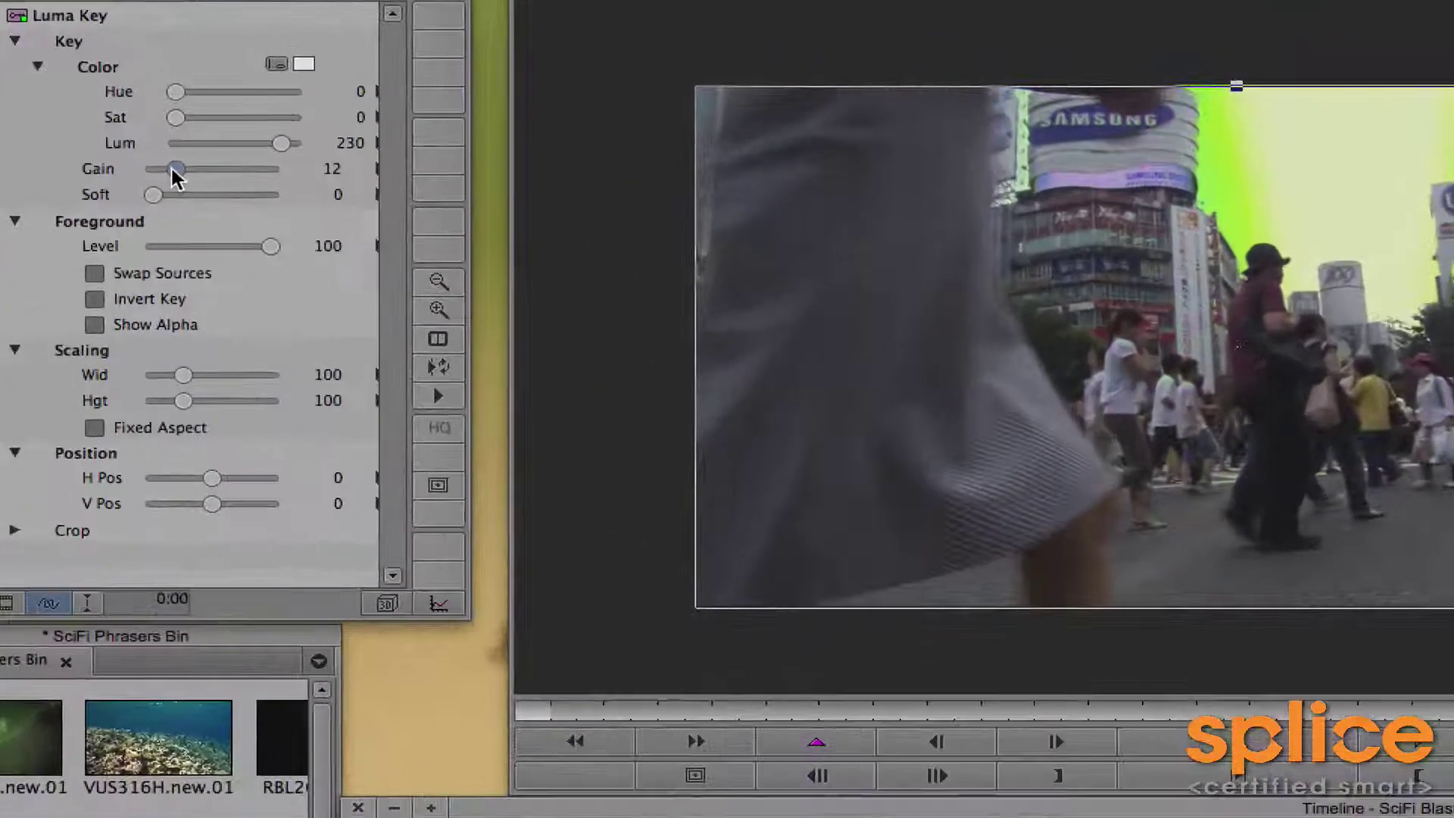
left_click(95, 325)
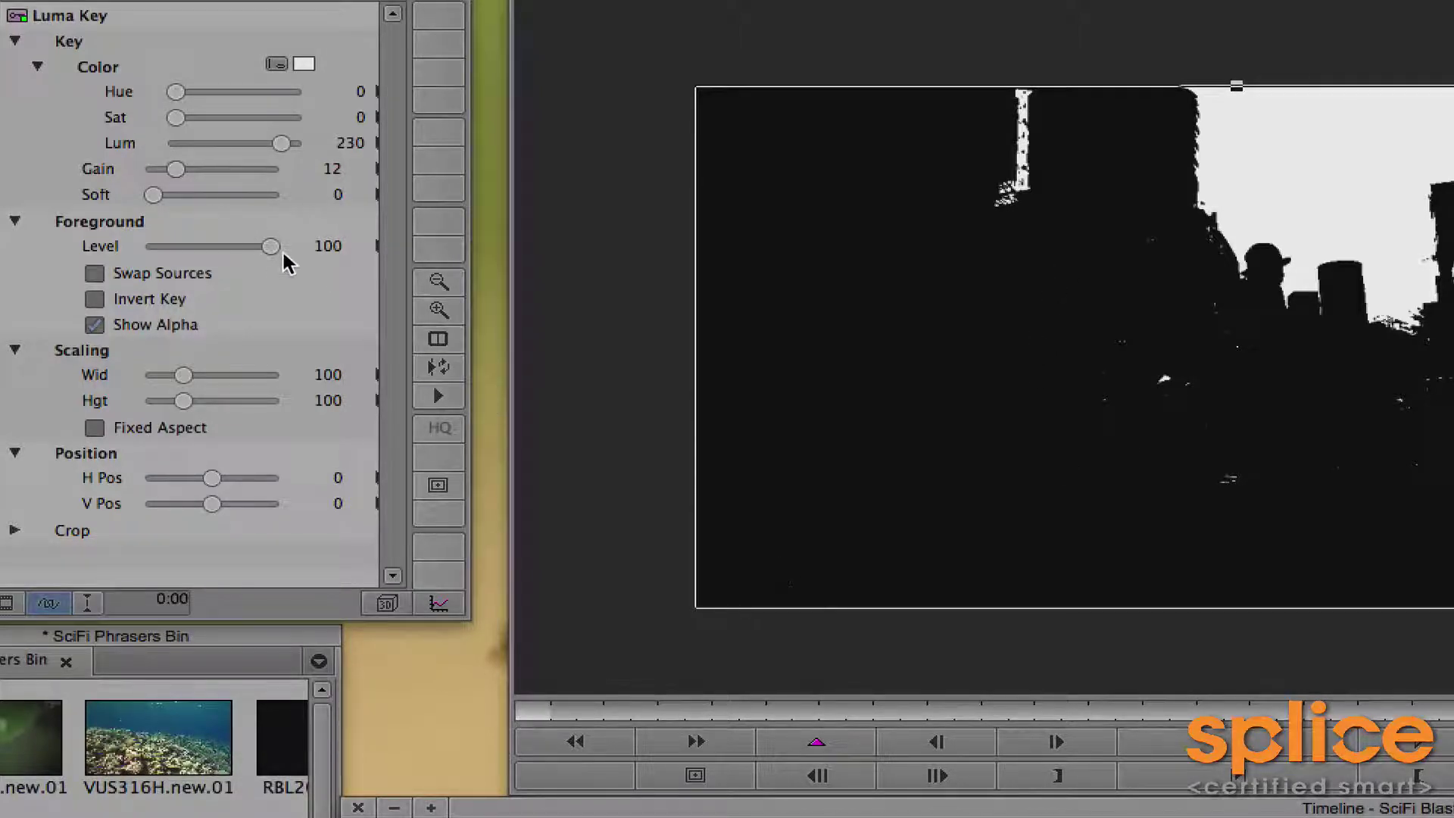
mouse_move(175, 169)
left_mouse_down()
mouse_move(154, 172)
mouse_move(176, 180)
left_mouse_up()
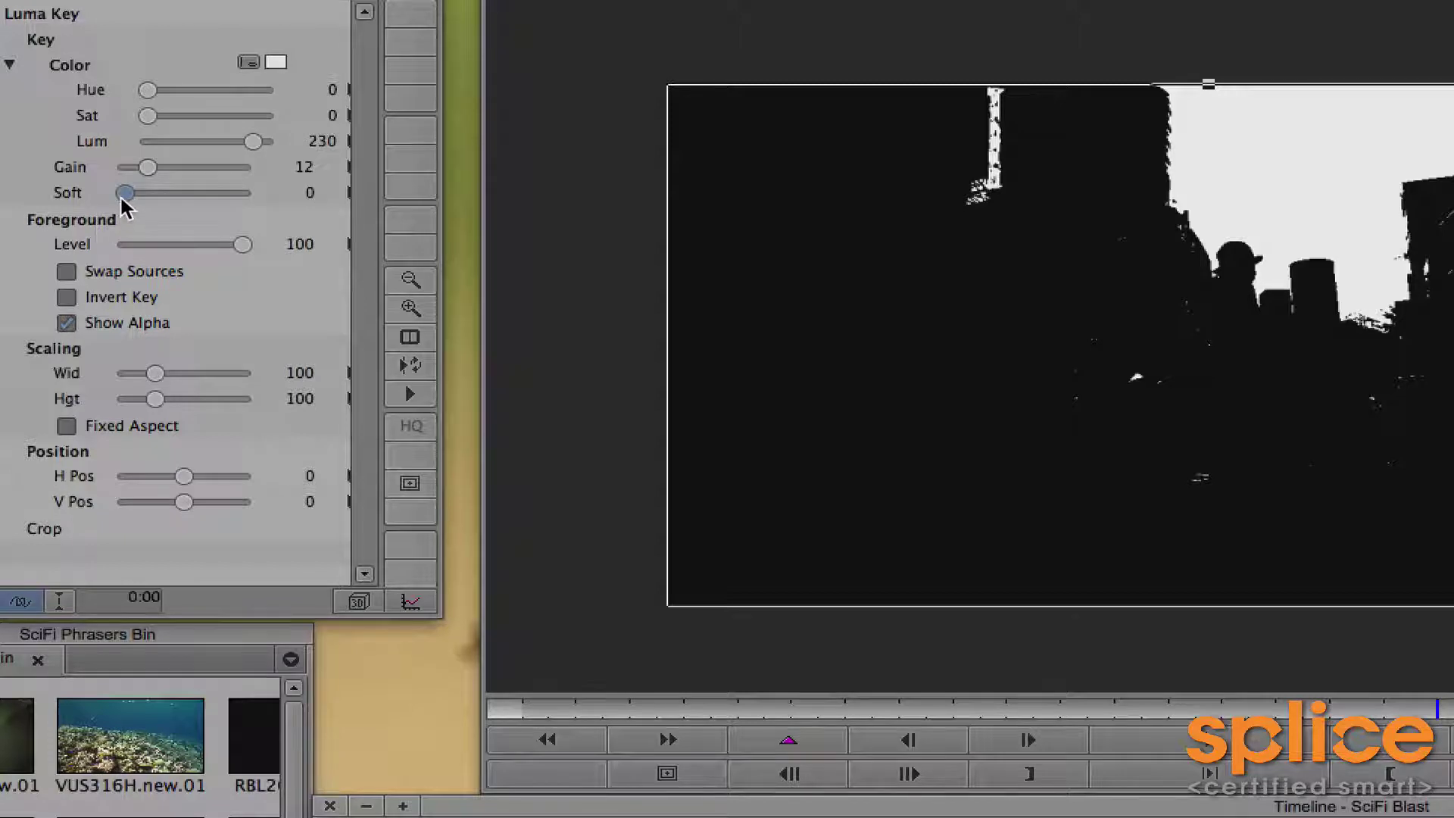
Step: Refine the Luma Key's matte with softness 2 and gain 10
left_click_drag(121, 197, 124, 195)
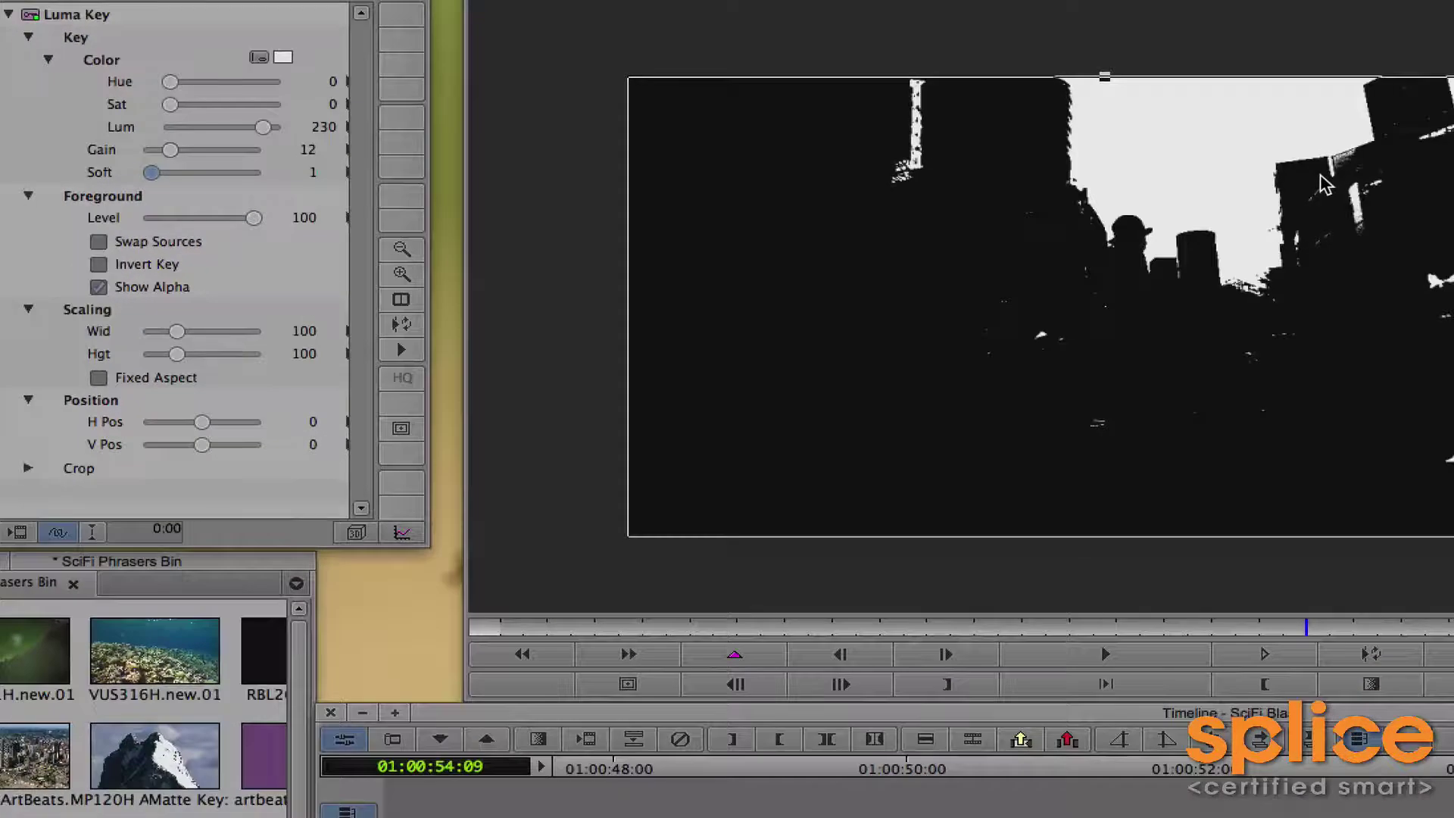
key("Left")
key("Right")
key("Right")
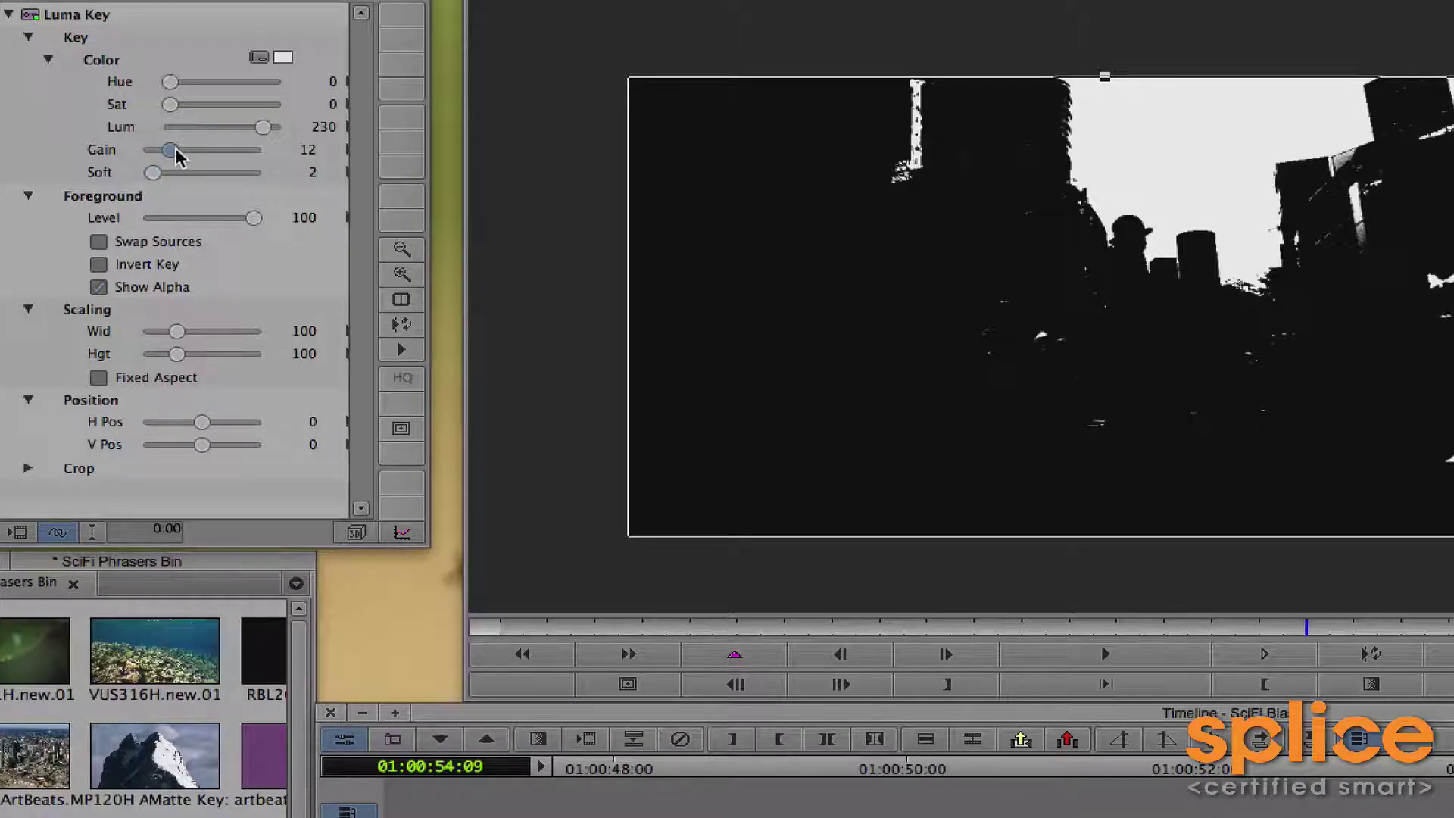
key("Left")
key("Left")
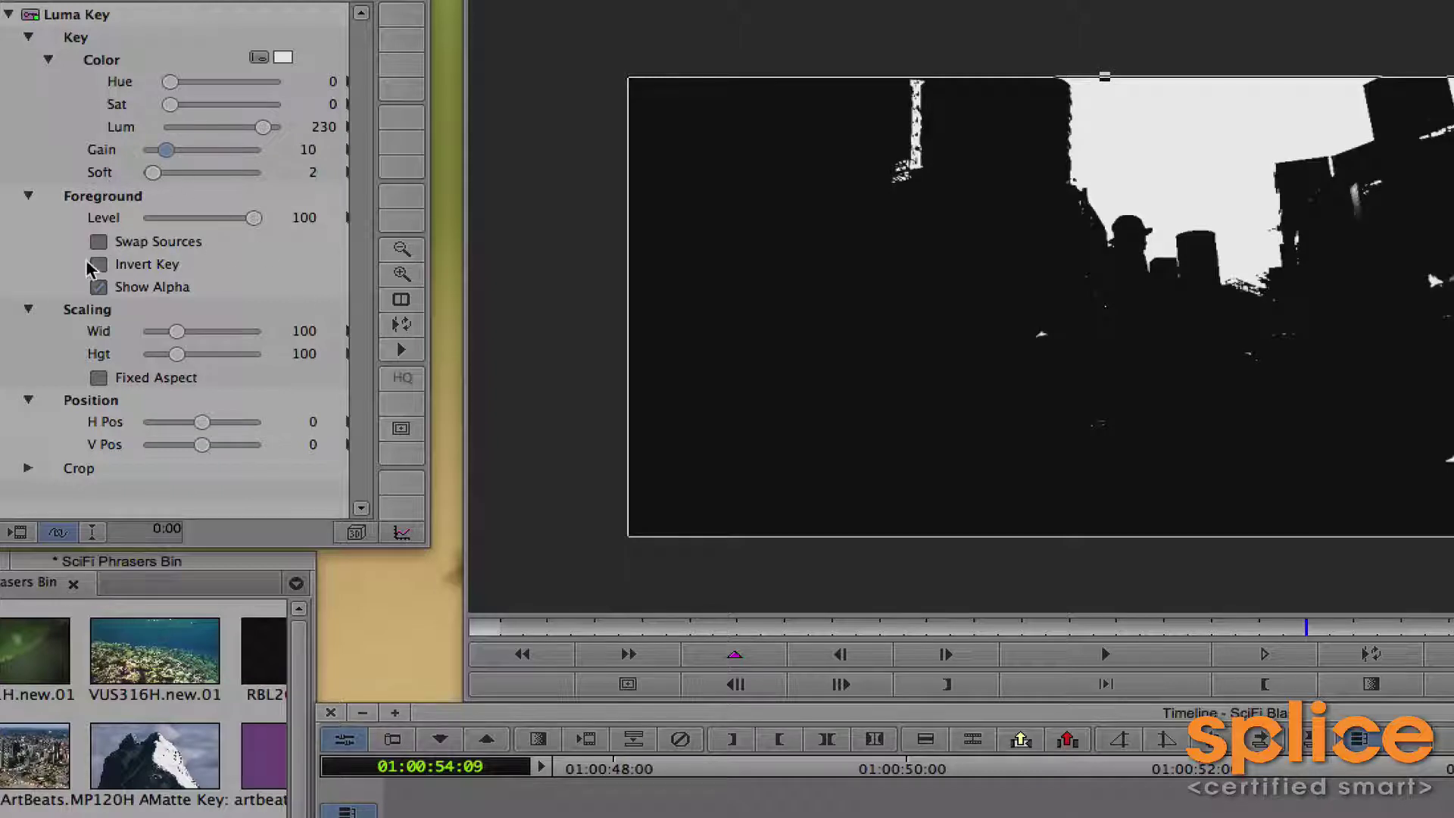
Step: Turn off the Luma Key's alpha display on the street clip
left_click(99, 287)
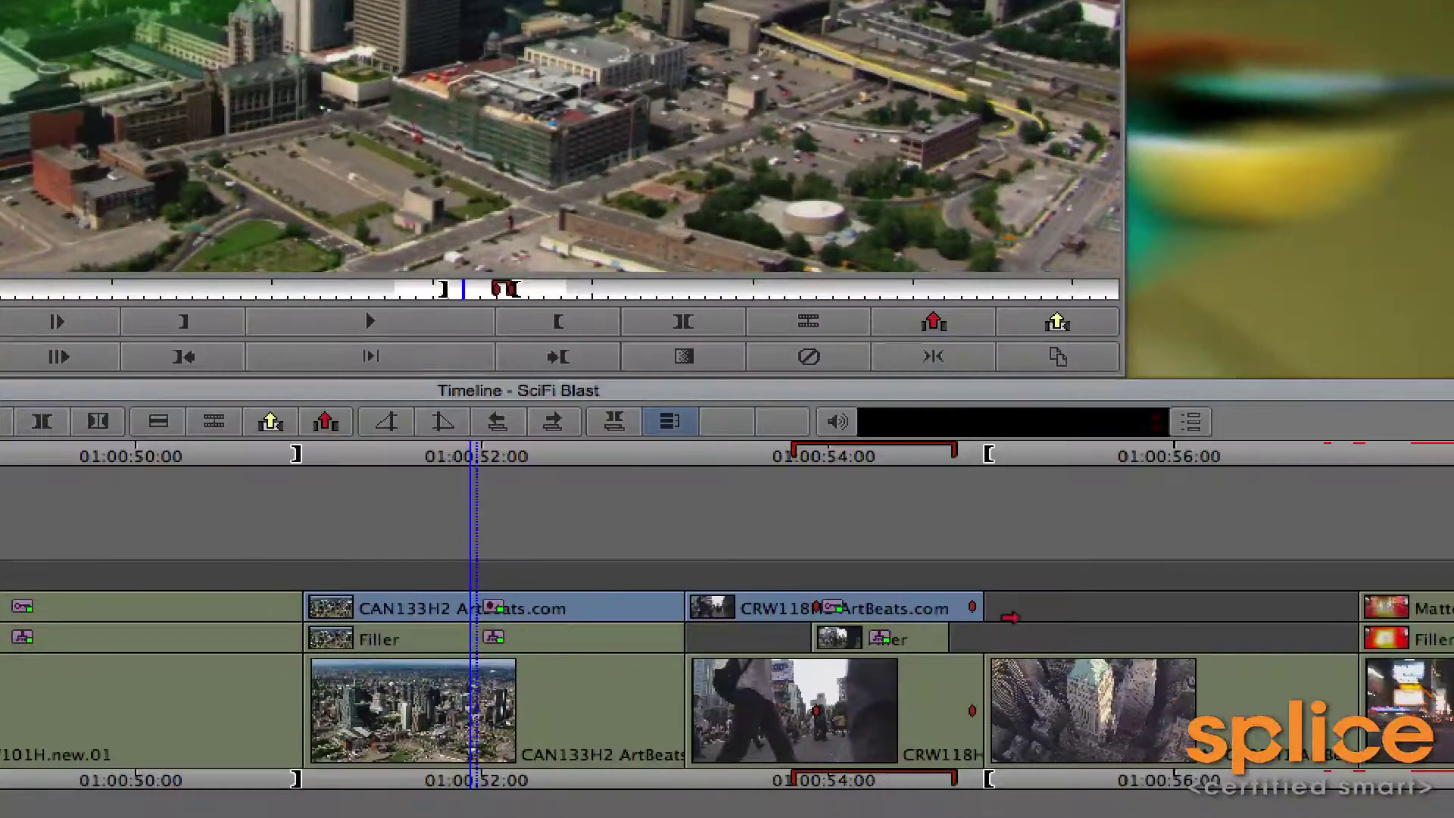
Step: Enable track V2 and add an edit in its filler at the start of the aerial skyscraper clip
left_click(1032, 785)
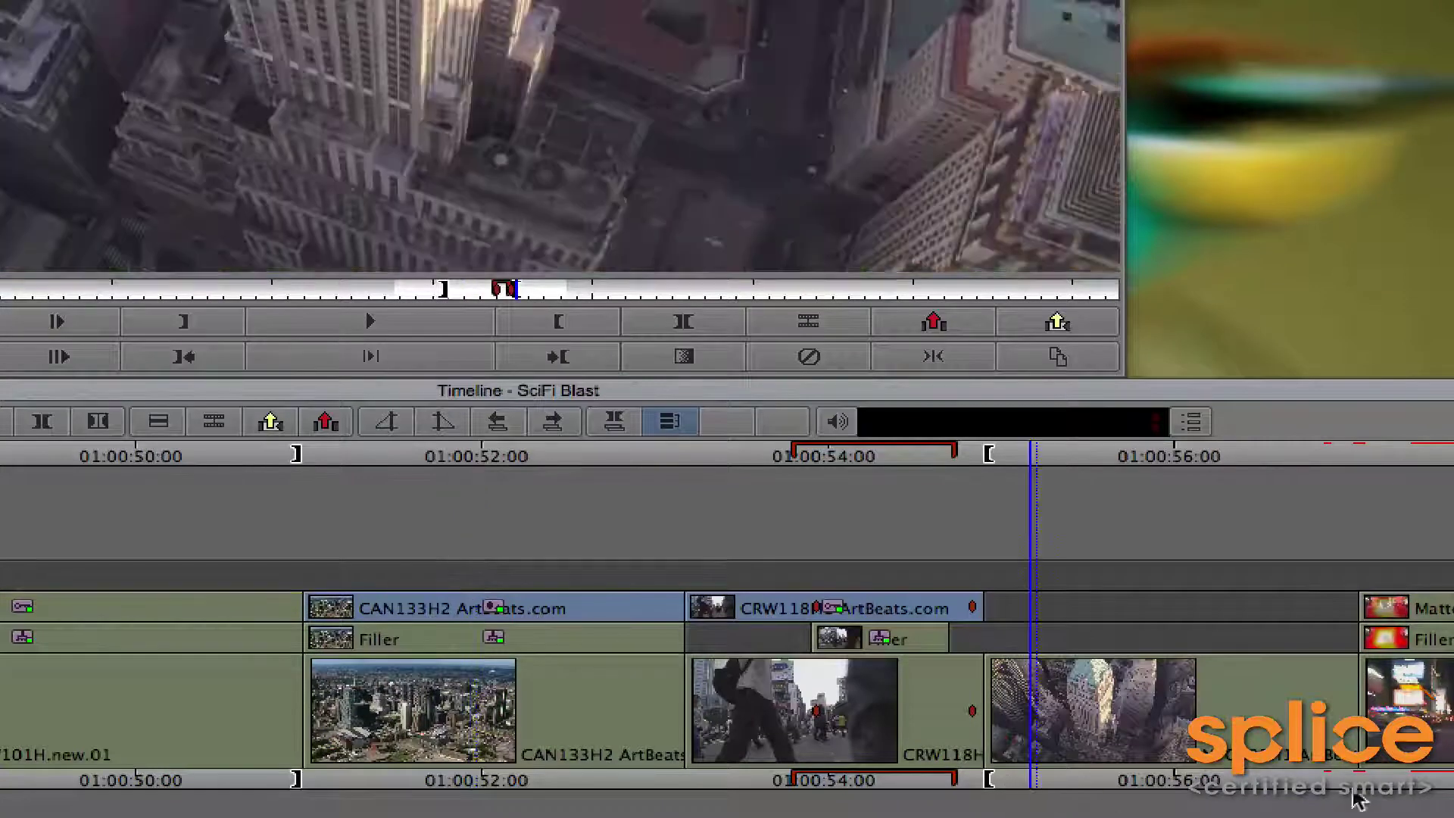
left_click(990, 785)
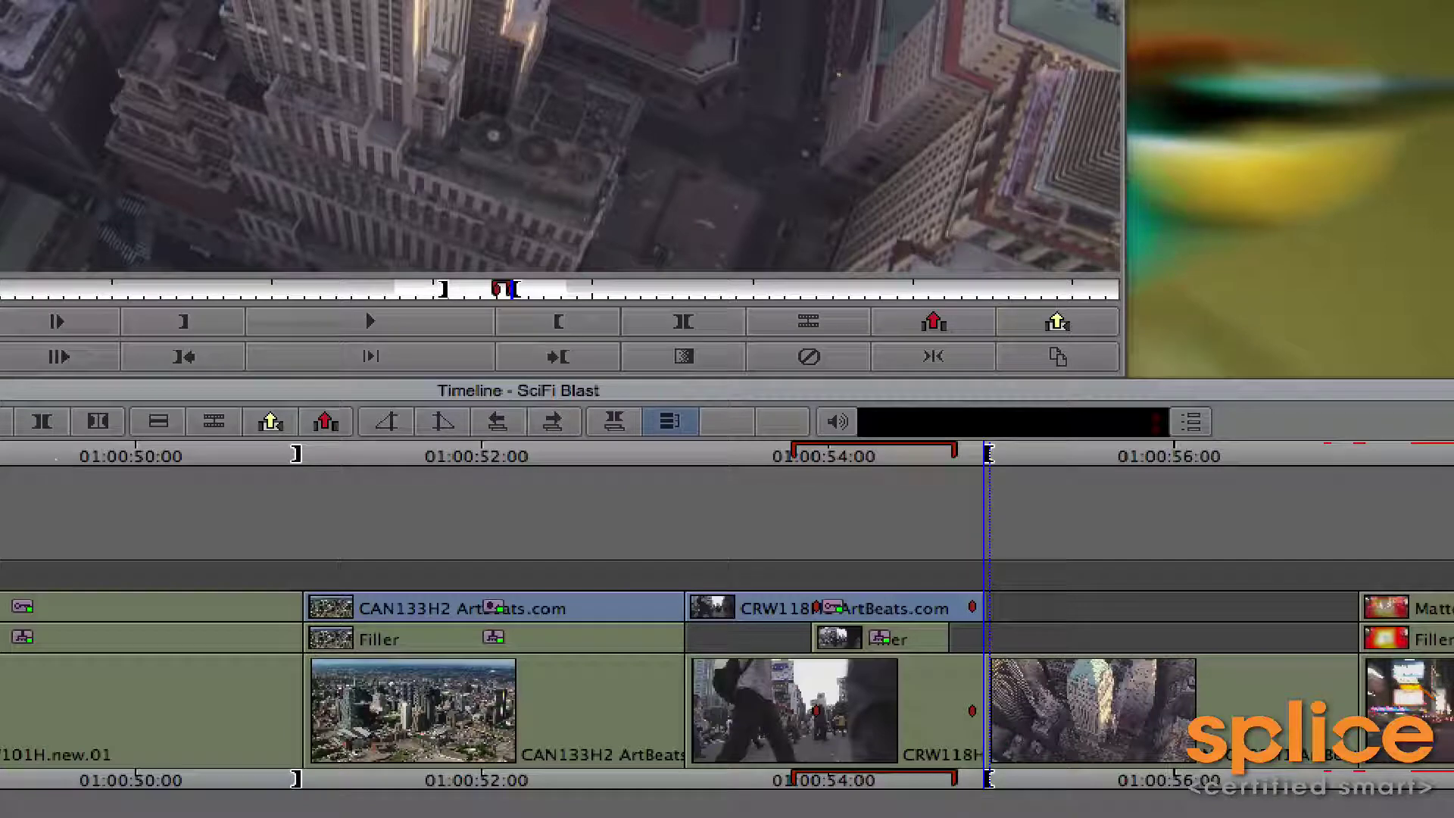
left_click(0, 637)
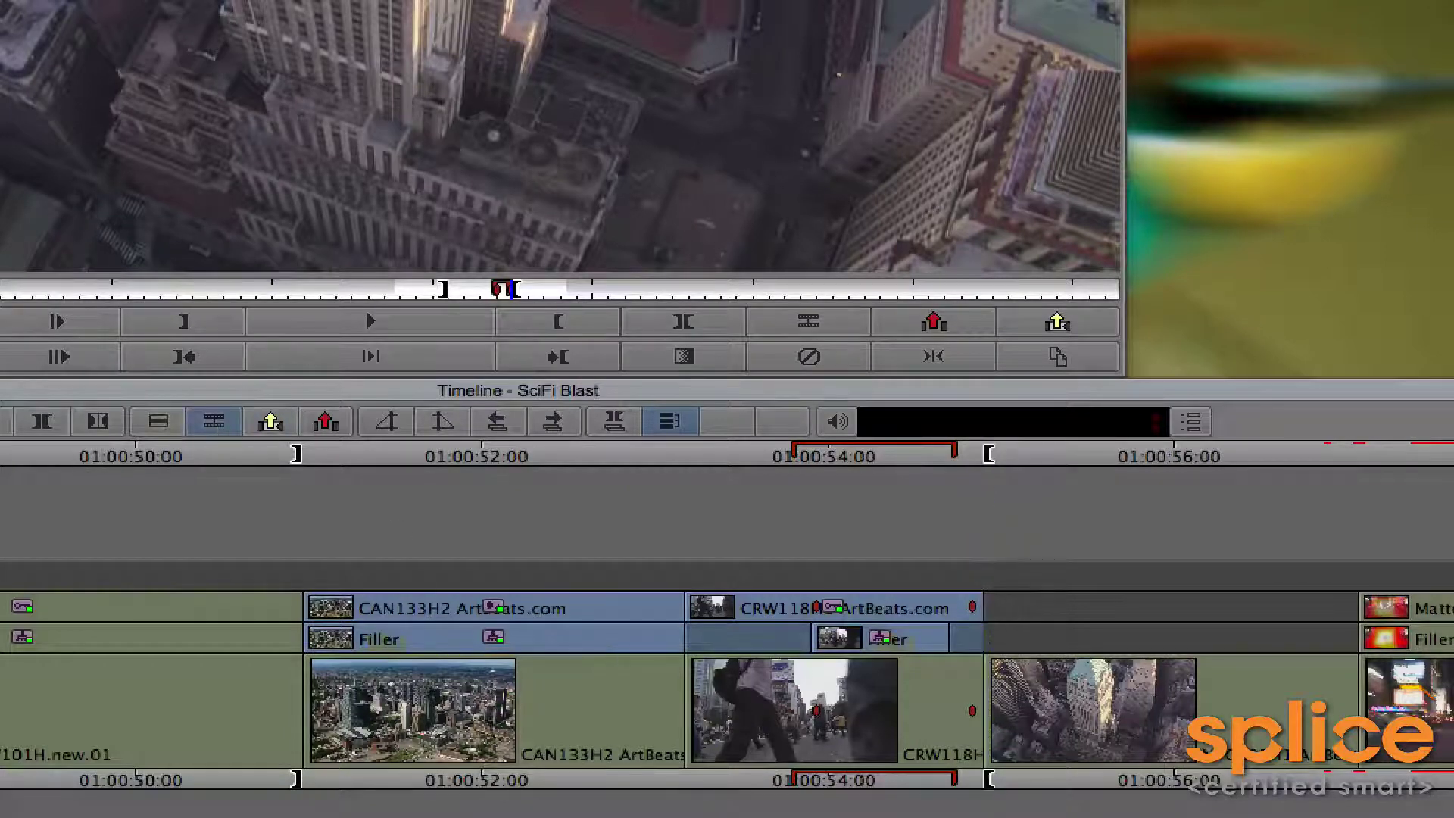
left_click(1048, 780)
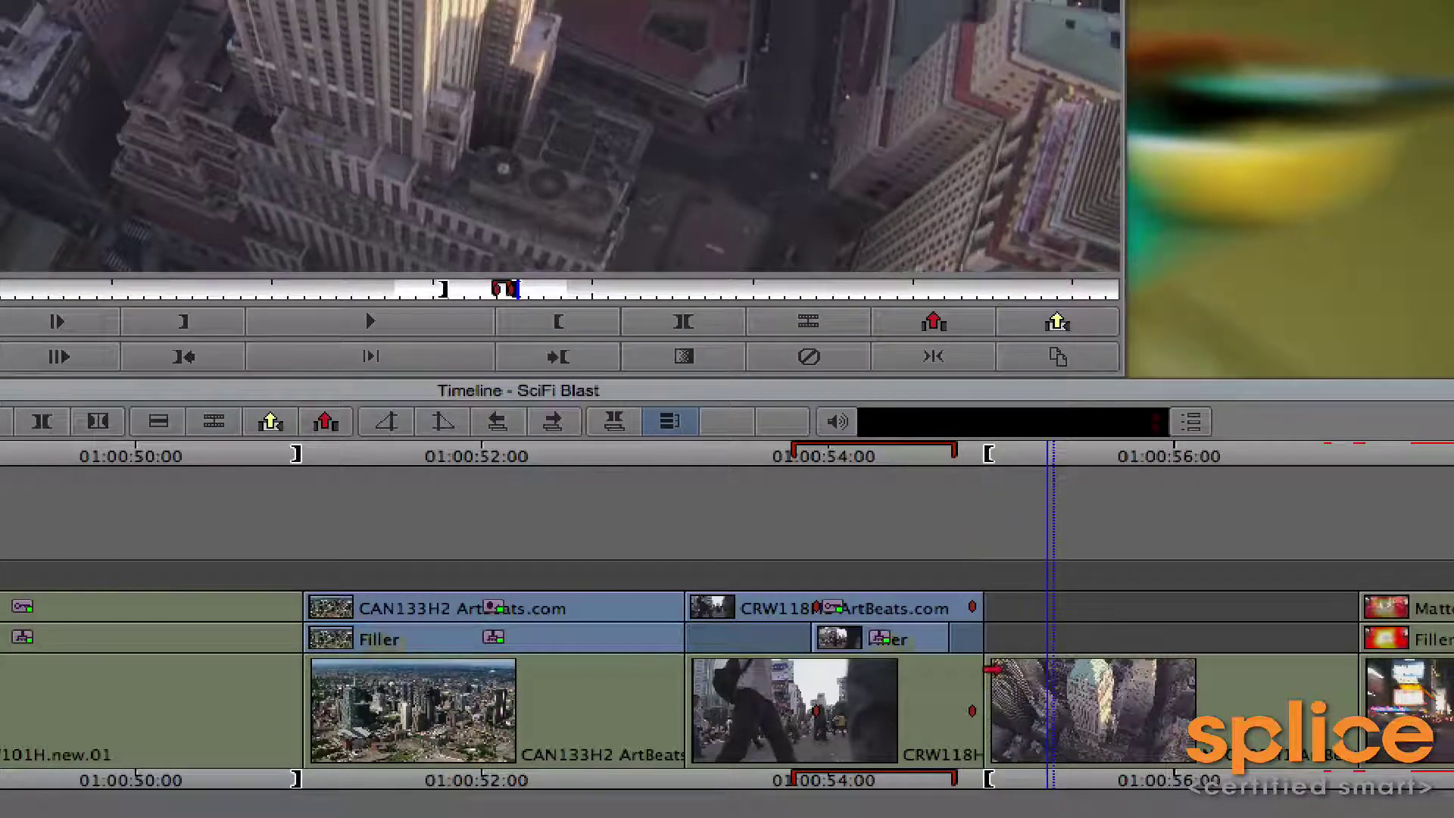
Step: Copy the Paint Effect from the V2 filler above the city skyline clip onto the V2 filler above the skyscraper clip
left_click(466, 781)
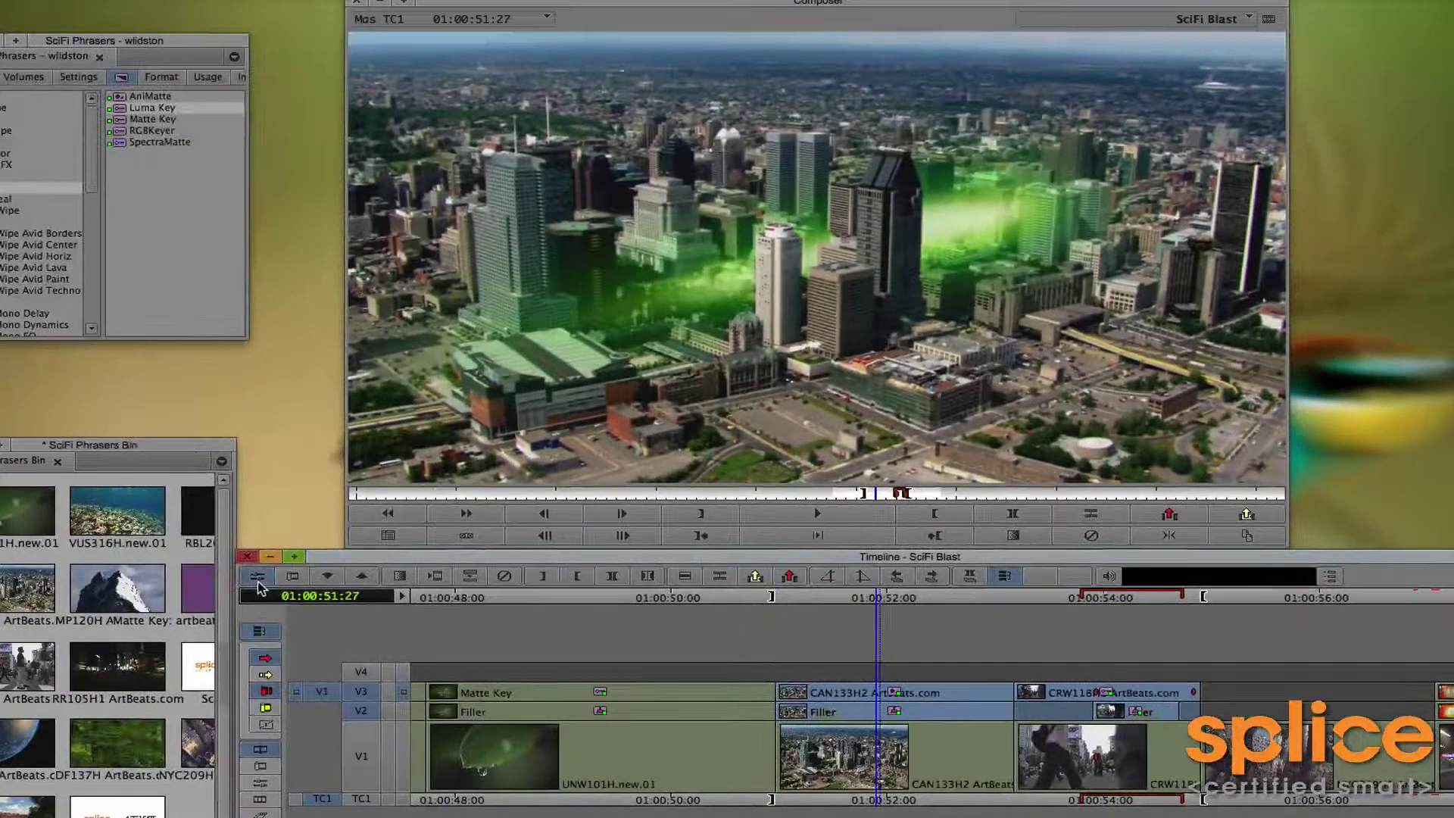
left_click(257, 576)
left_click(862, 711)
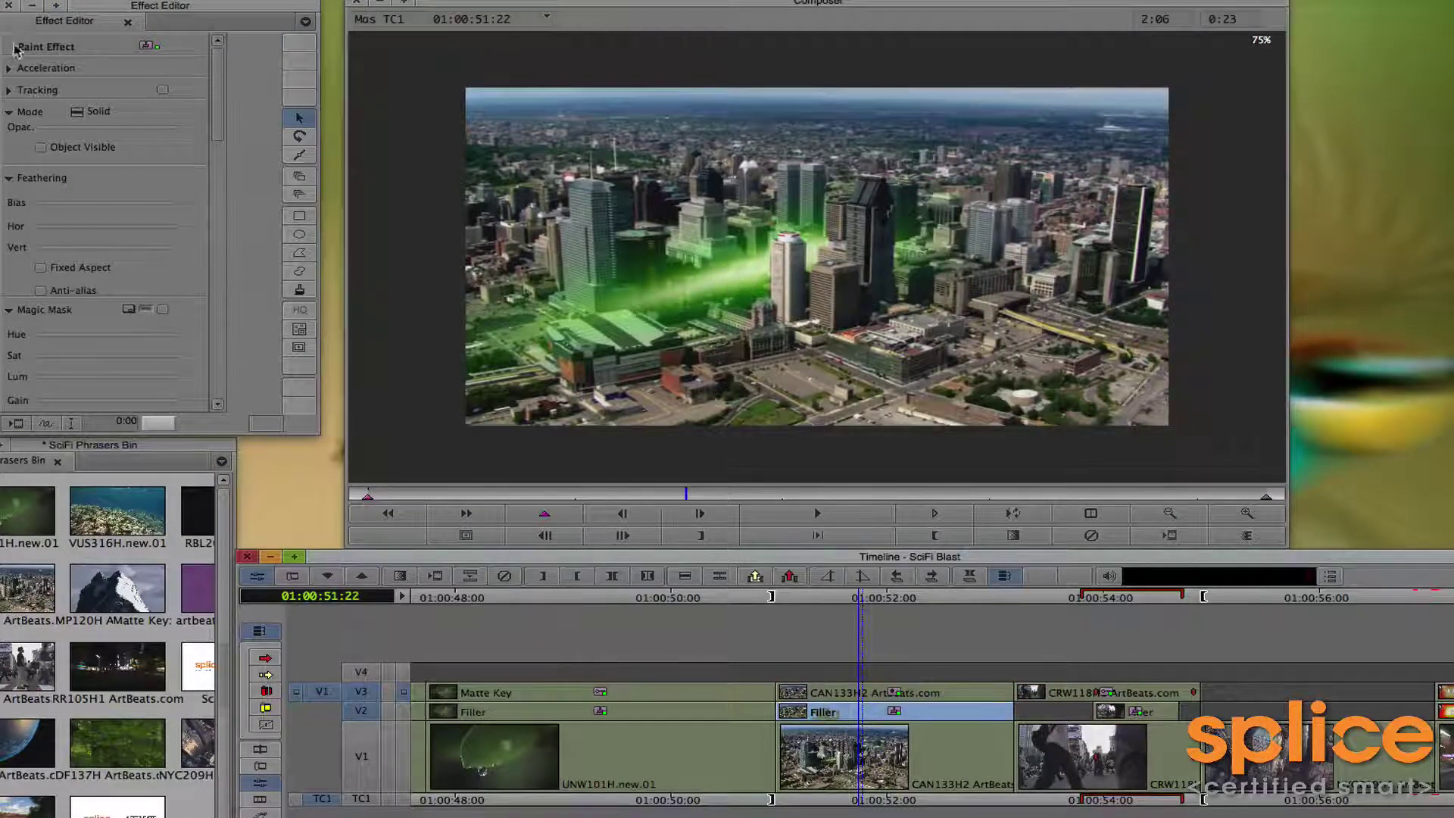
left_click(147, 49)
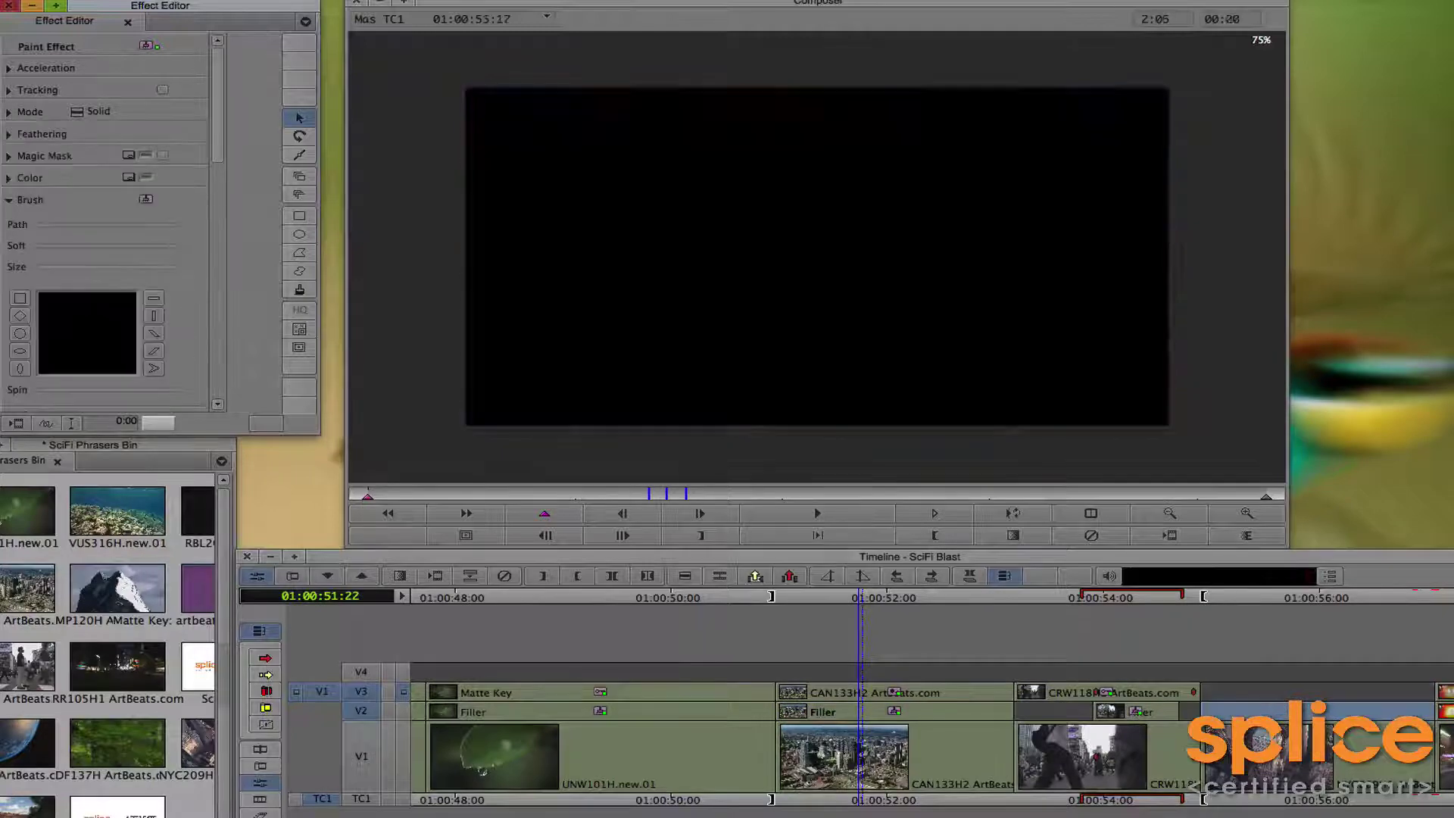
left_click(698, 506)
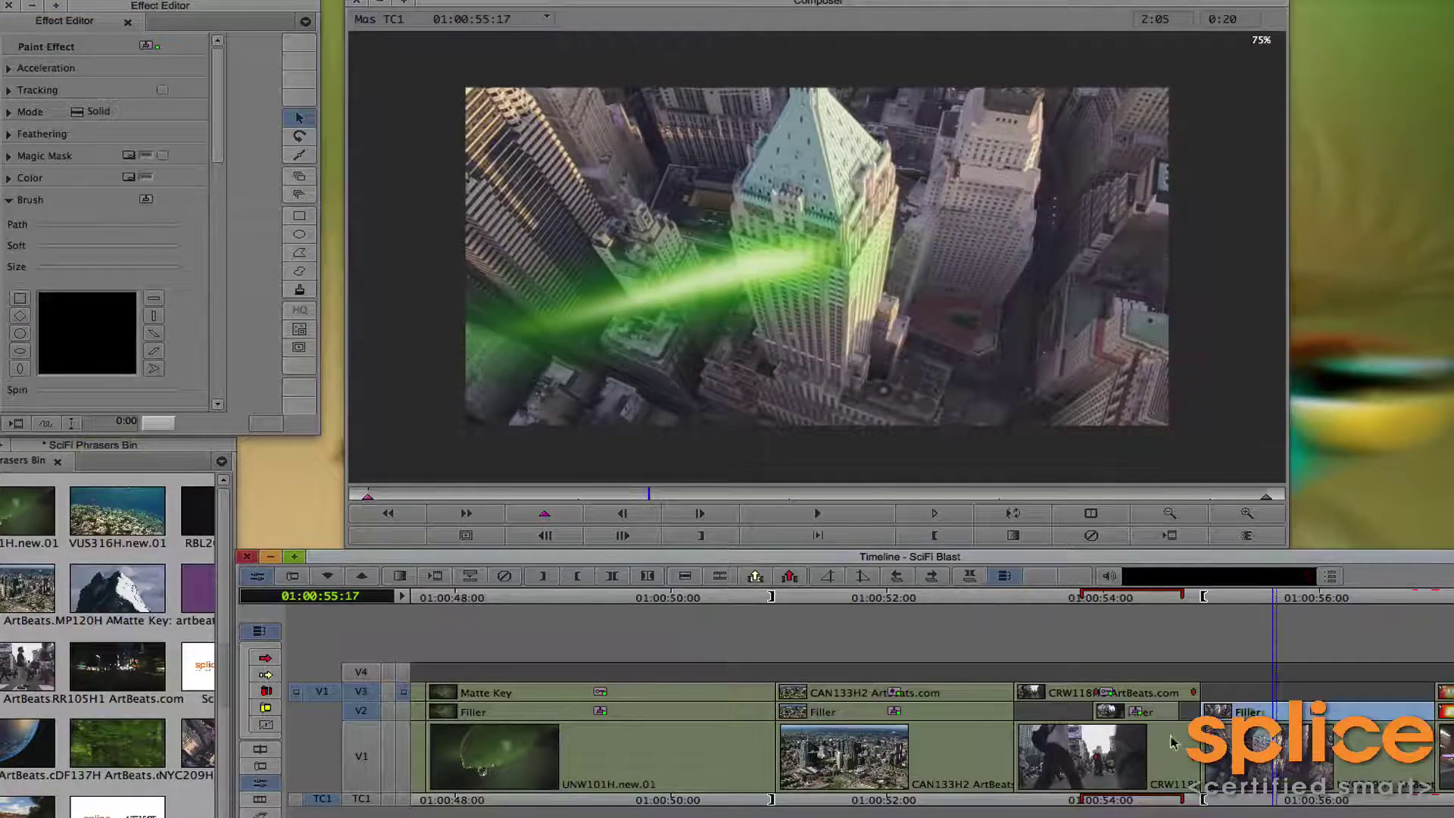
Step: At the first keyframe, 01:00:54:27, move the blast shapes beyond the frame's right edge and rotate them so the thick end faces the picture
left_click(366, 496)
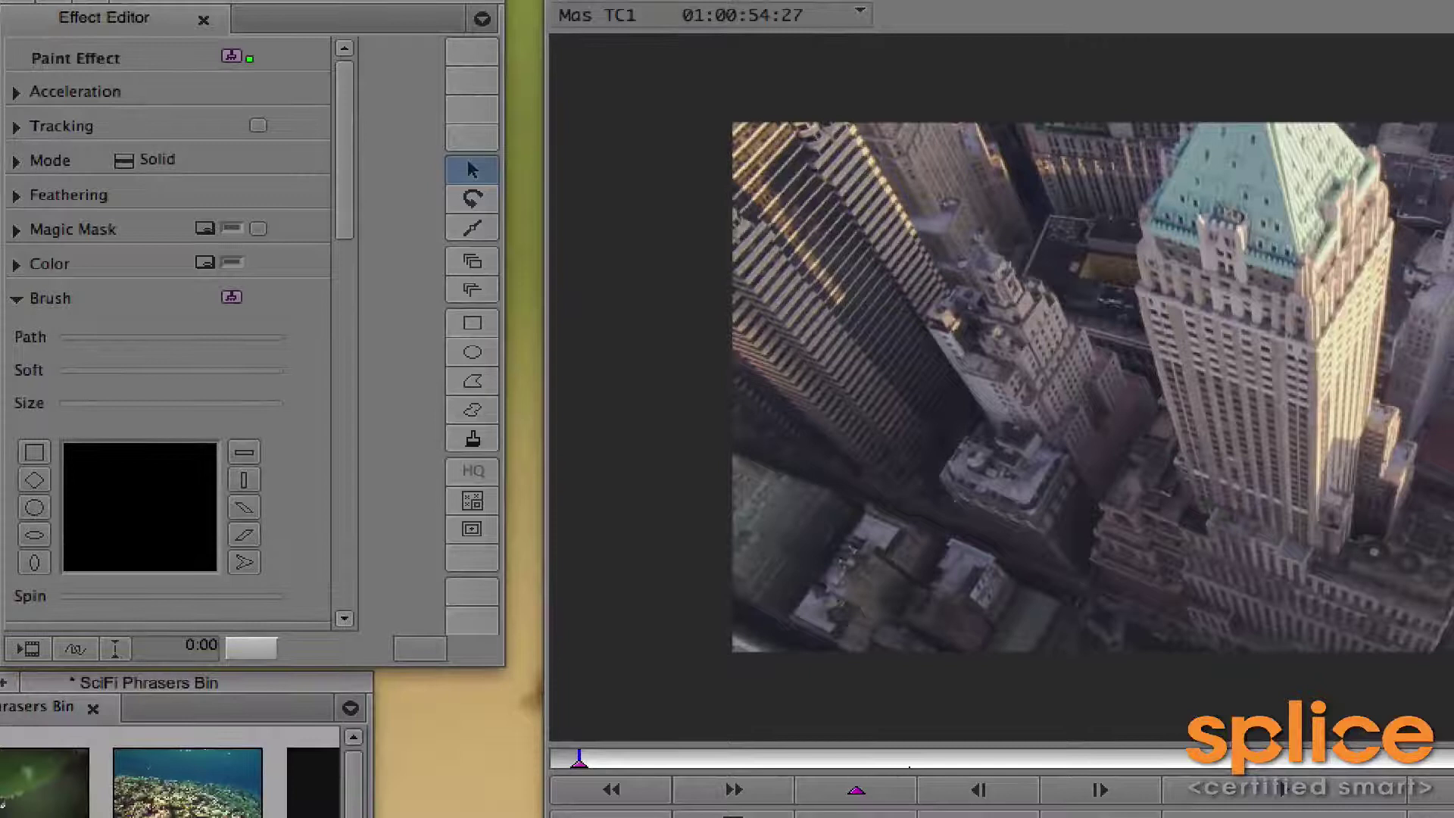
key("super+k")
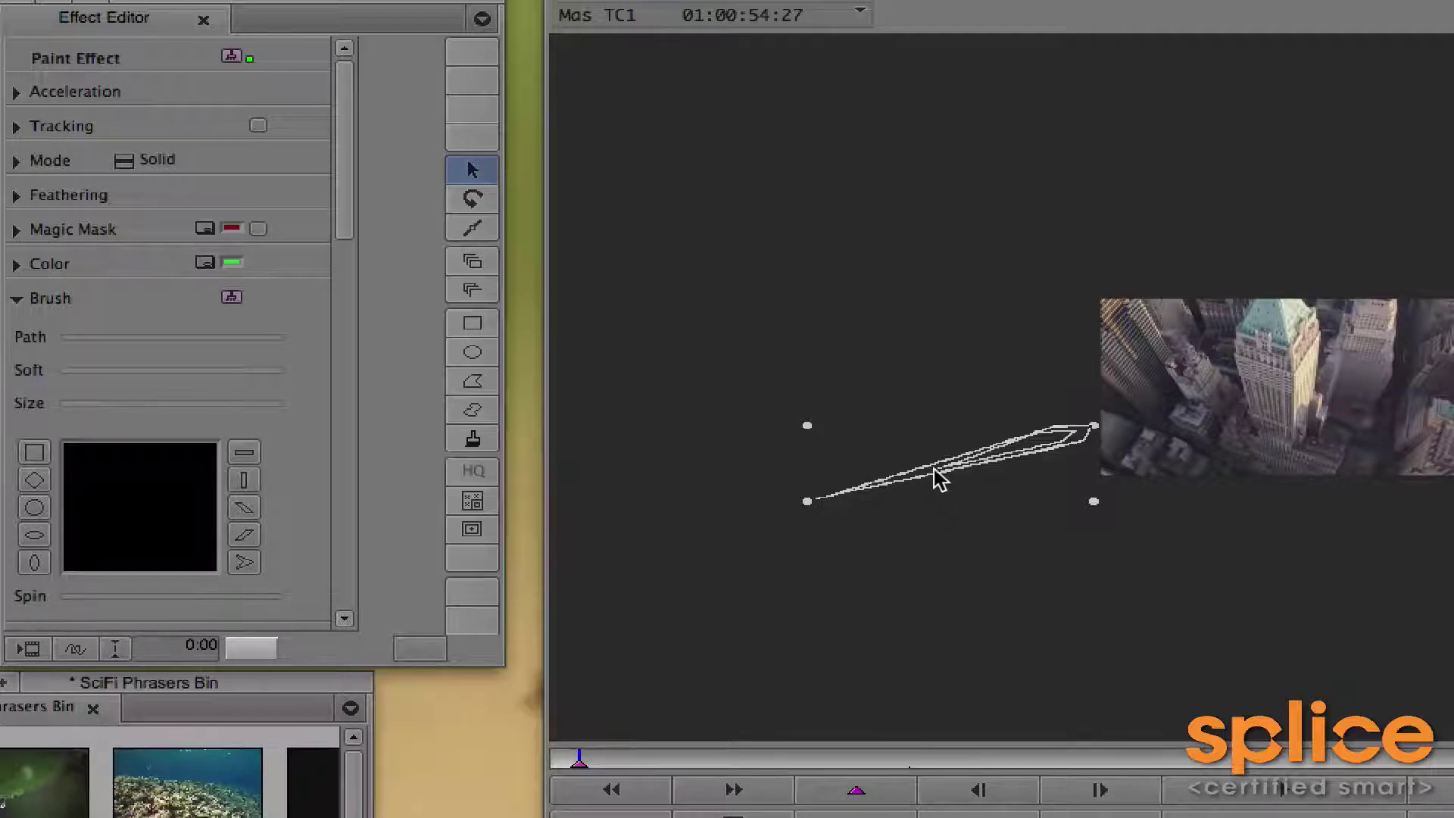
left_click_drag(933, 468, 1125, 568)
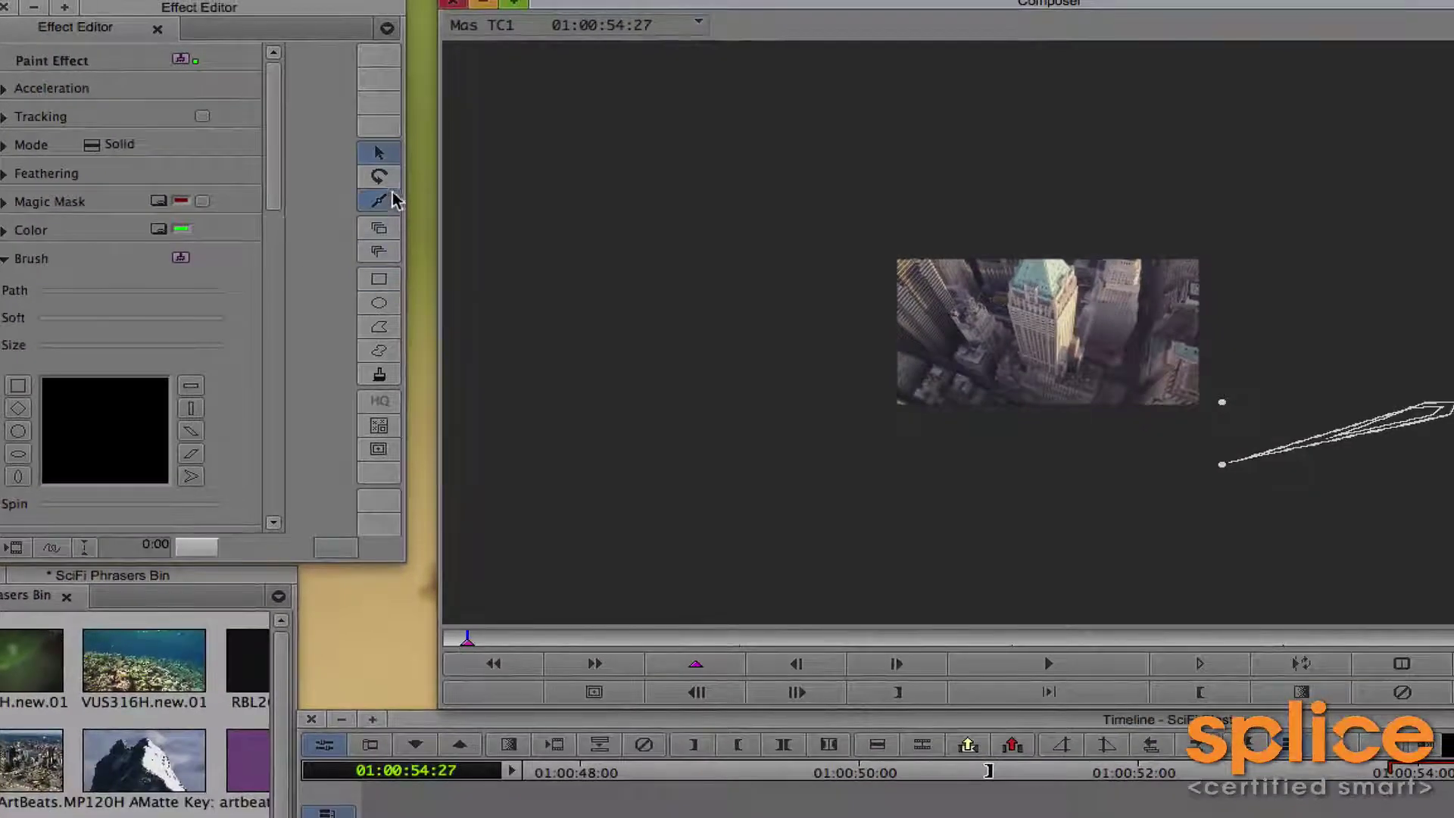
left_click(481, 224)
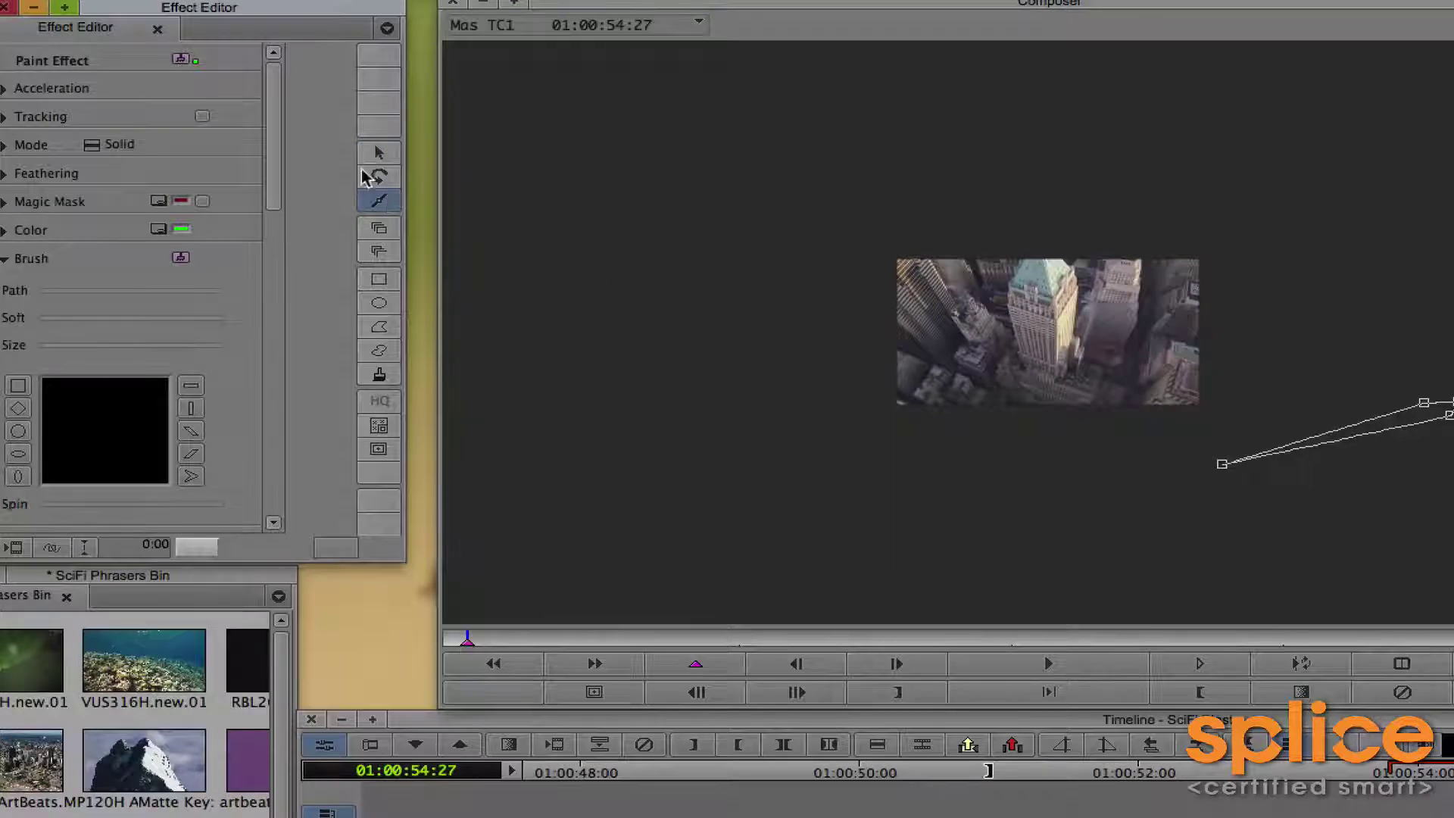
left_click(378, 176)
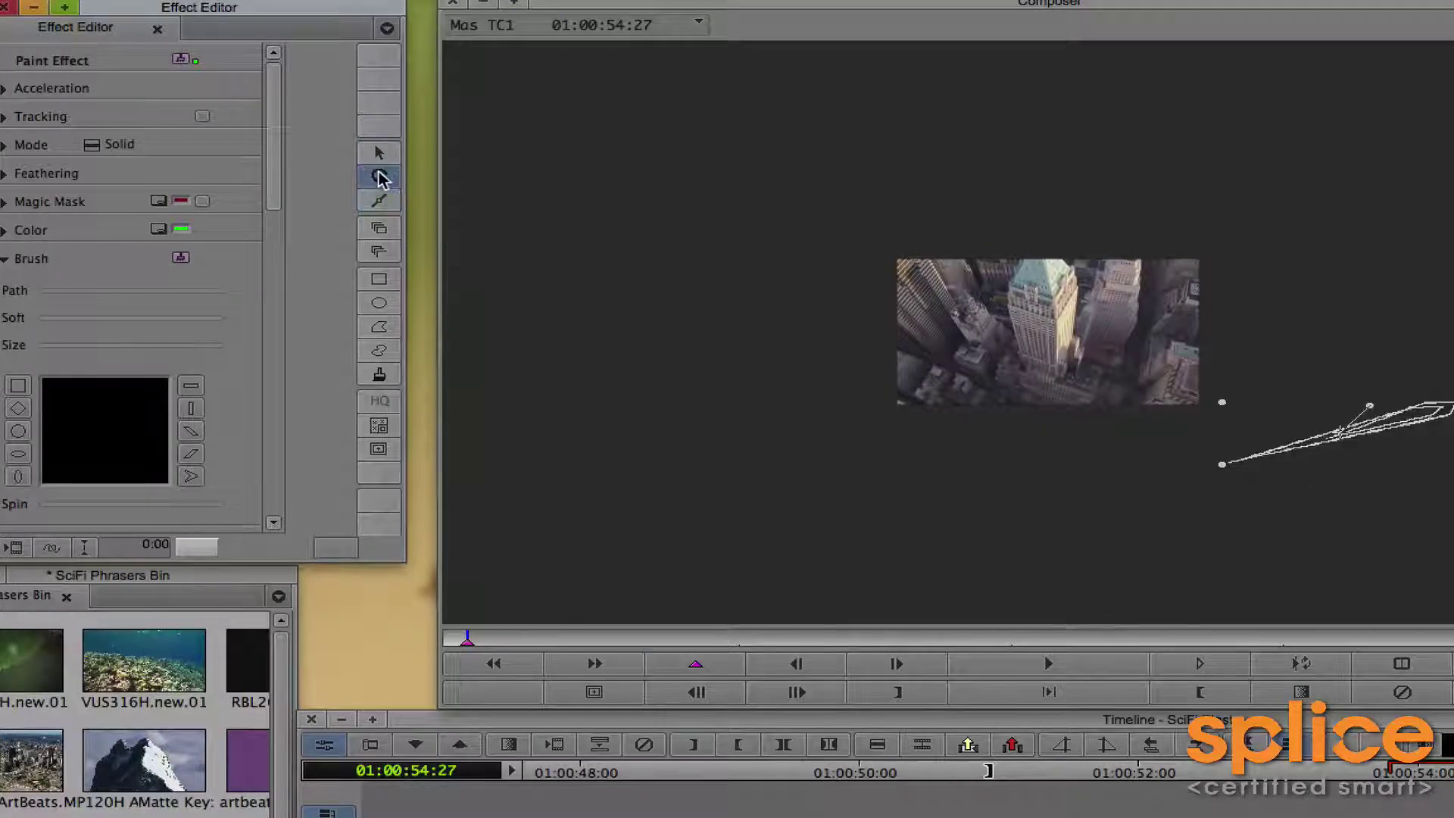
left_click(1373, 415)
mouse_move(1372, 415)
left_mouse_down()
mouse_move(1315, 422)
mouse_move(1296, 453)
left_mouse_up()
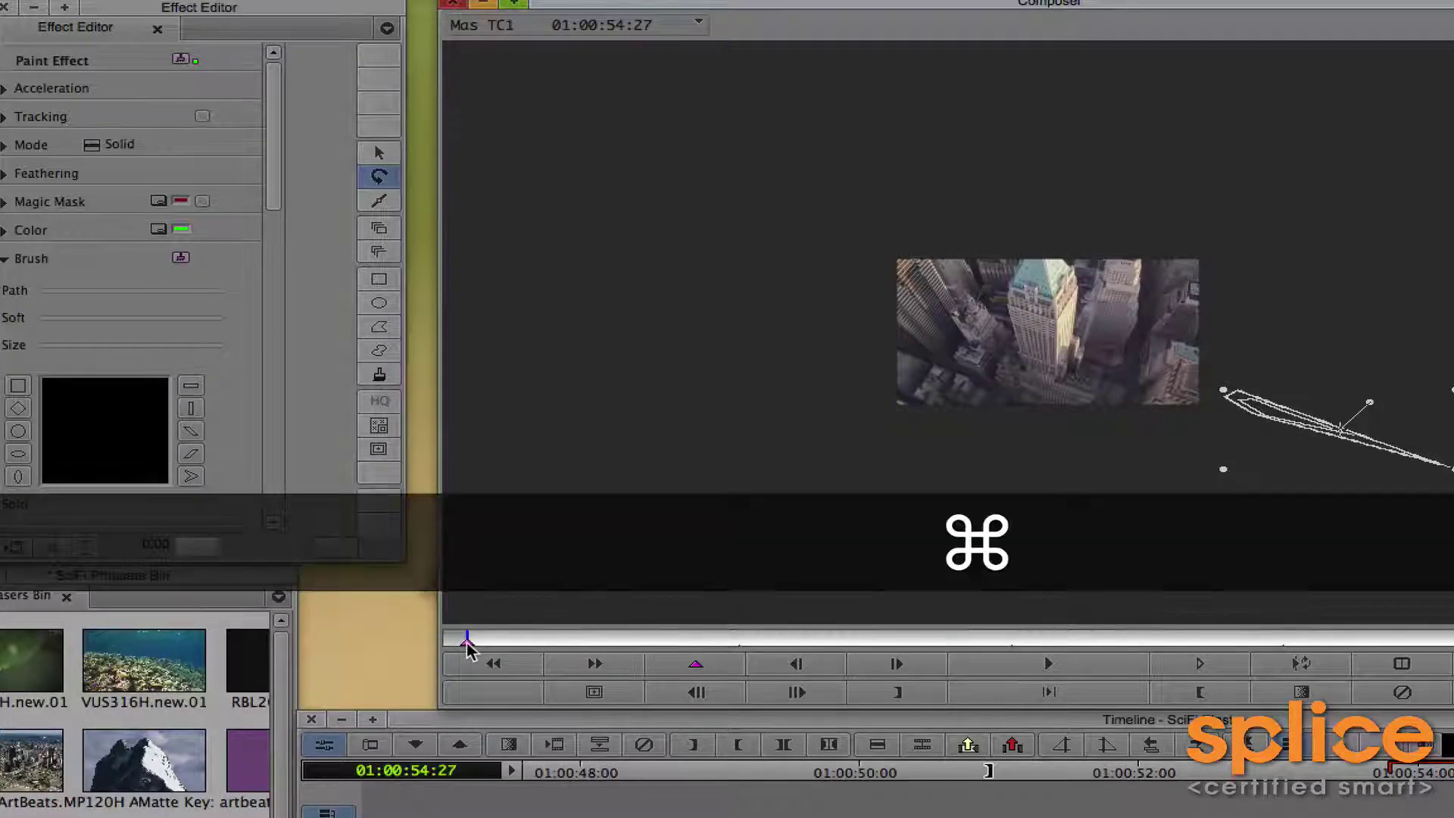
Step: Copy the first keyframe's shape position to the last keyframe, 01:00:57:01, and move the shapes past the frame's upper left, rotated slightly steeper
key("super+c")
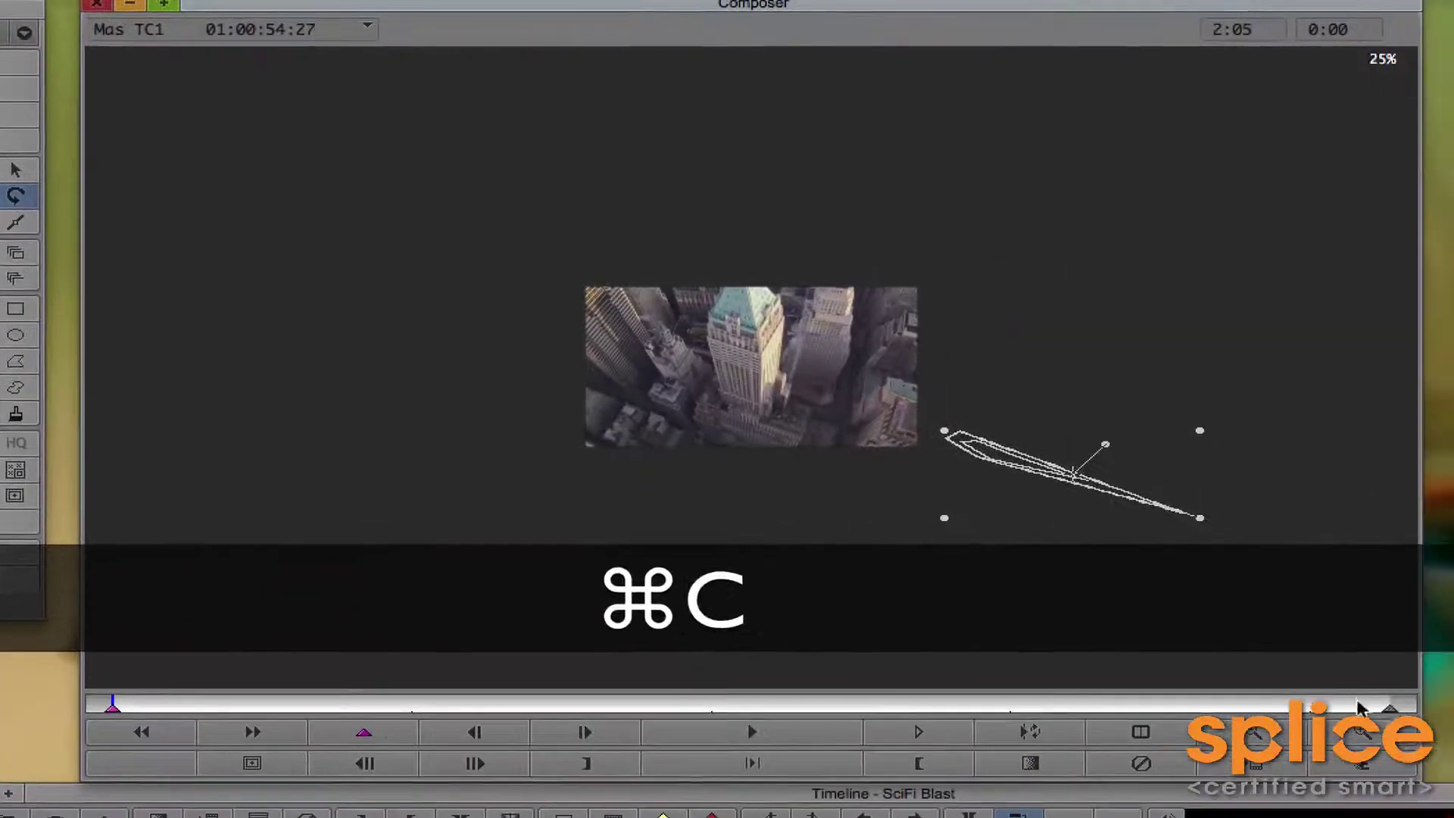
left_click(1390, 706)
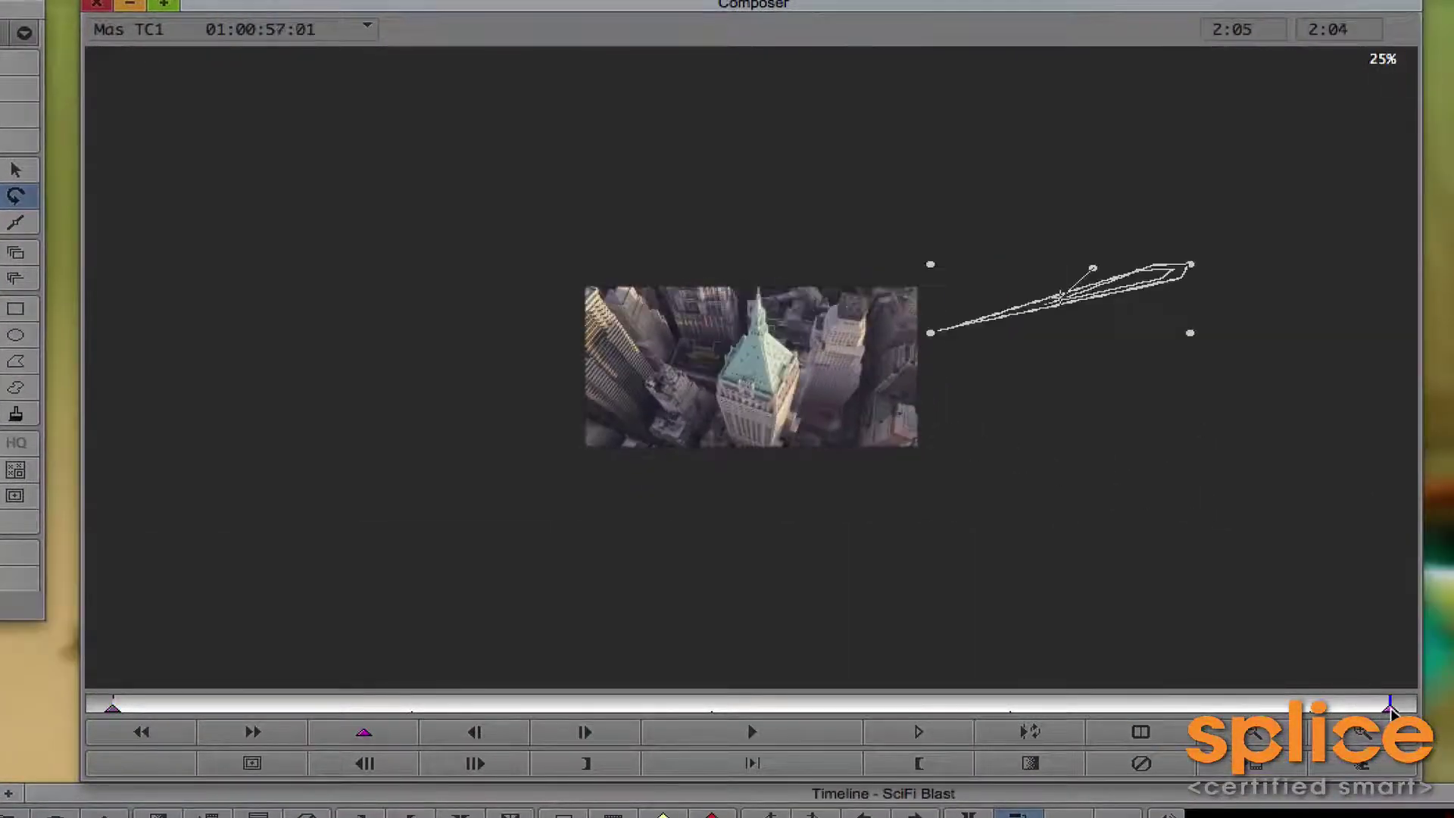
key("super+v")
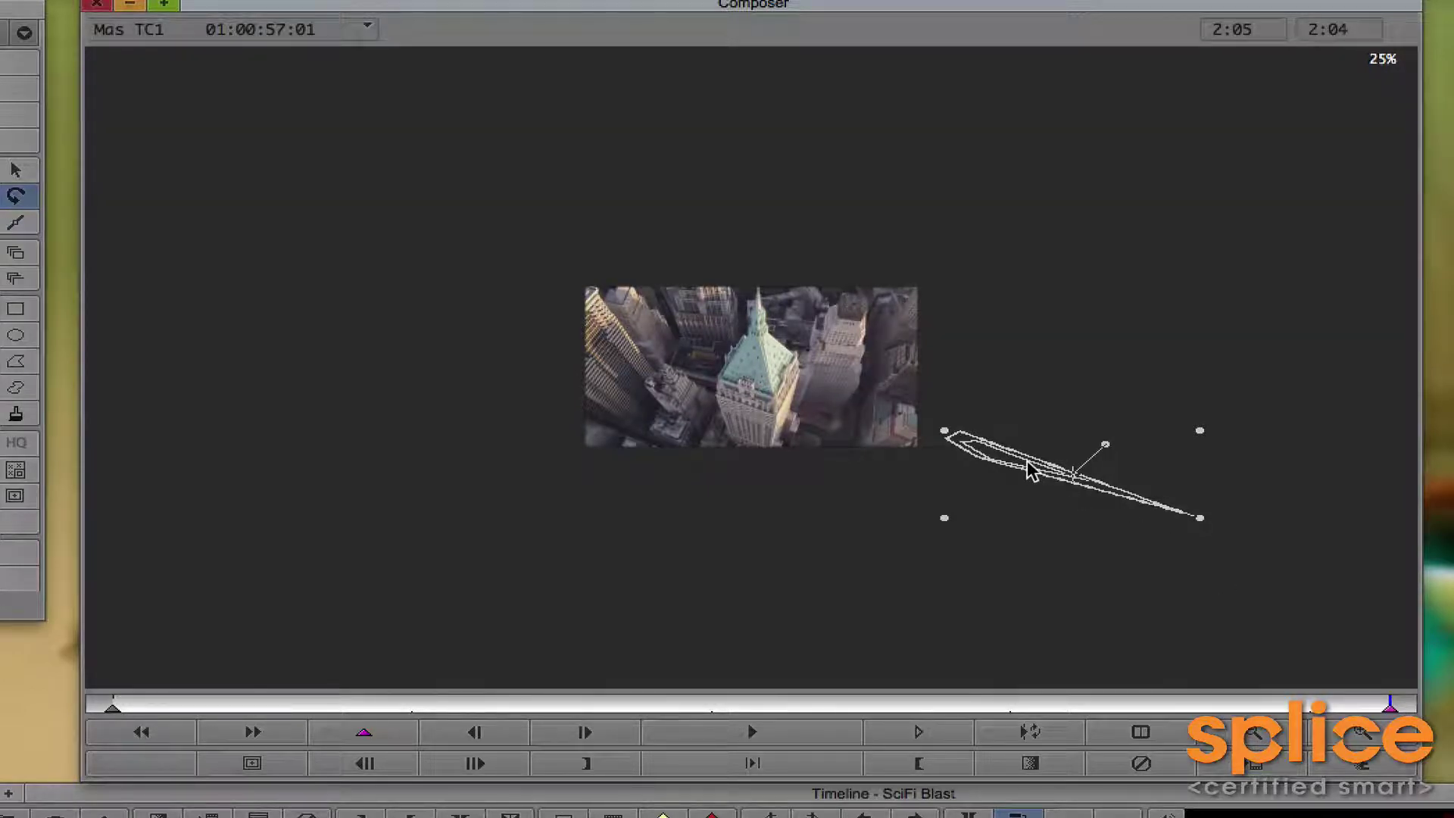
mouse_move(1030, 468)
left_mouse_down()
mouse_move(765, 422)
mouse_move(1004, 428)
mouse_move(1034, 488)
mouse_move(782, 422)
mouse_move(396, 283)
left_mouse_up()
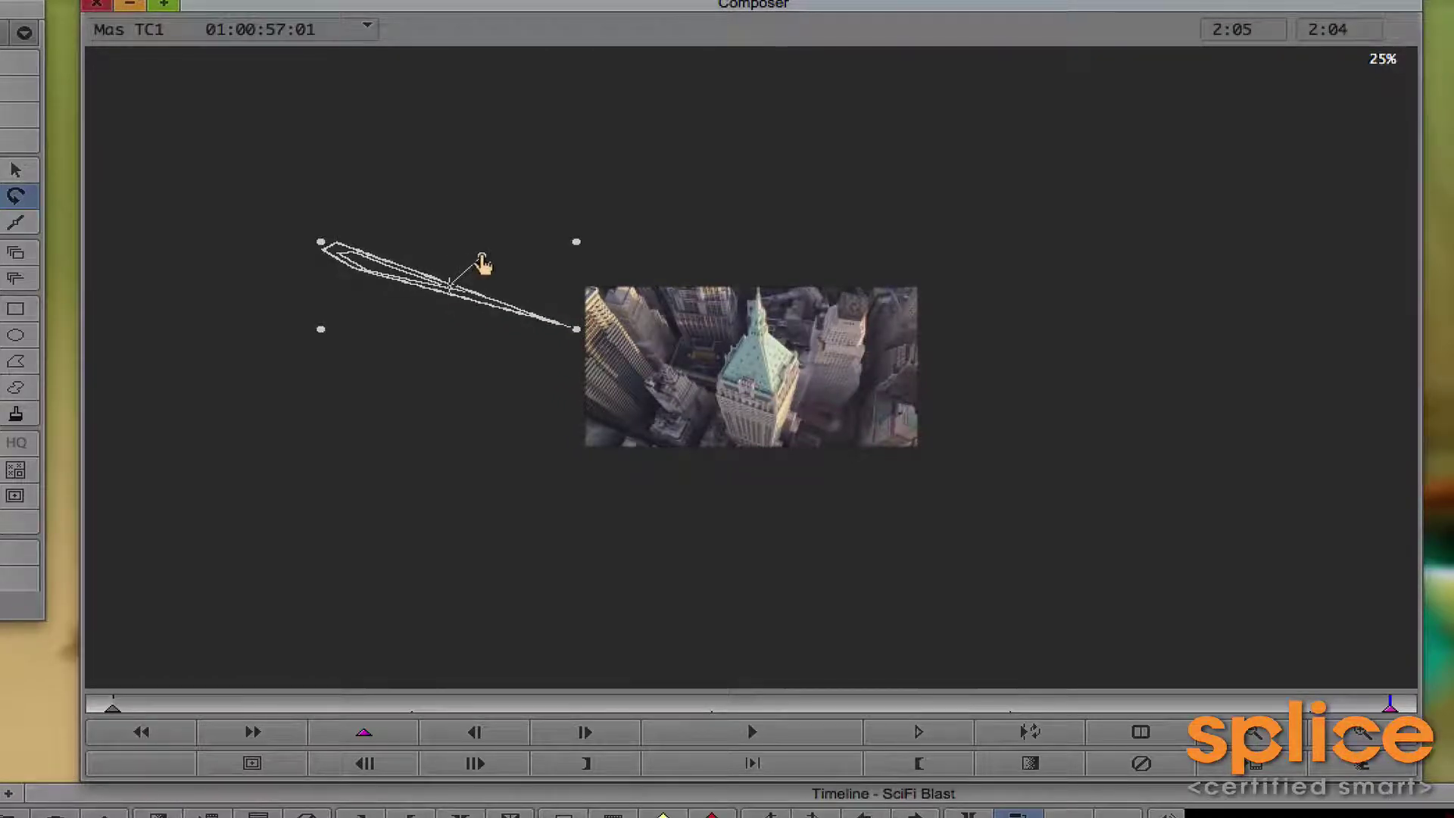
left_click(485, 263)
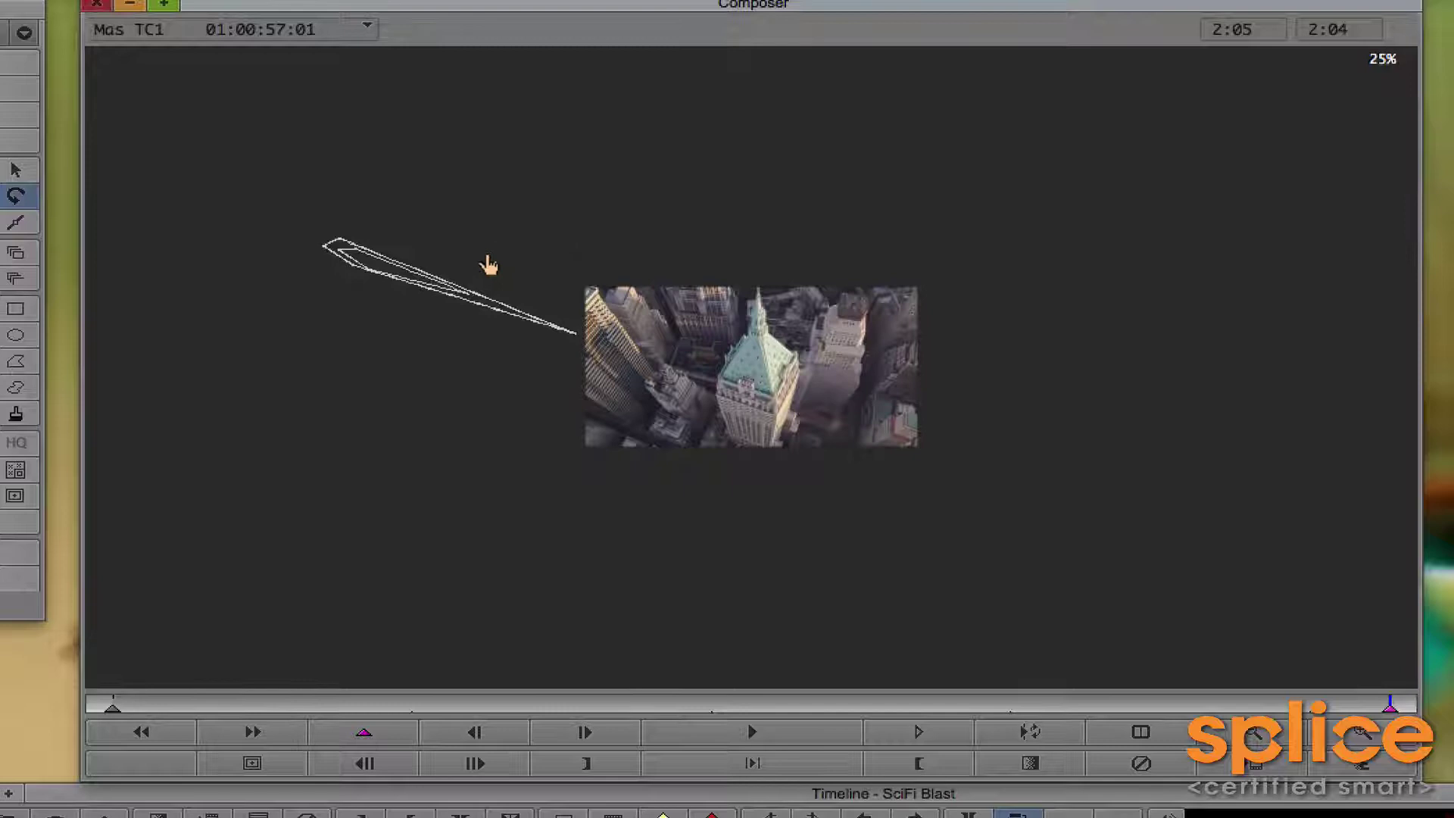
left_click_drag(488, 264, 487, 260)
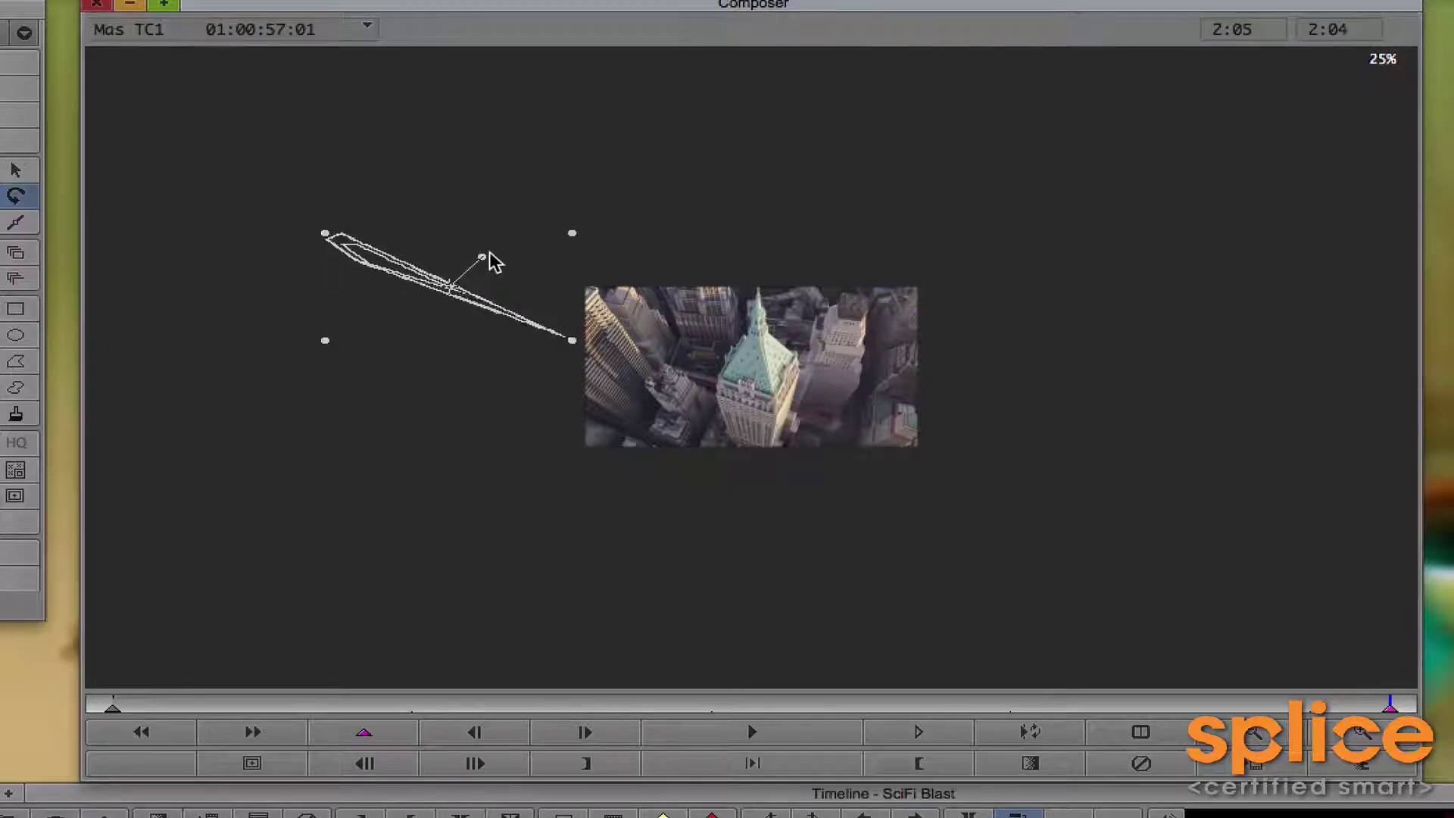
Step: Play the blast animation over the skyscraper clip from its first keyframe at 75% view size
left_click(112, 708)
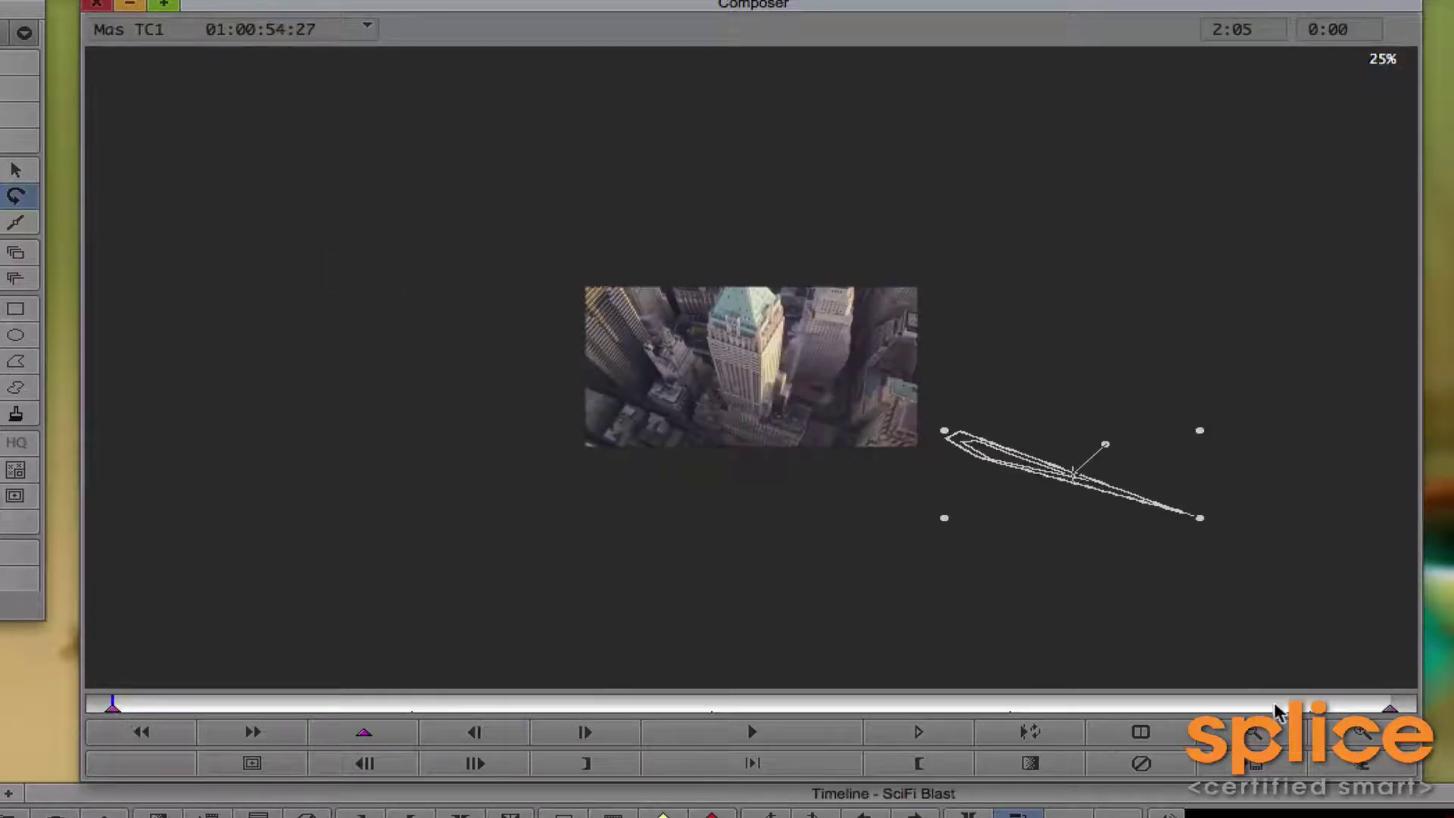
left_click(1375, 738)
left_click(1374, 738)
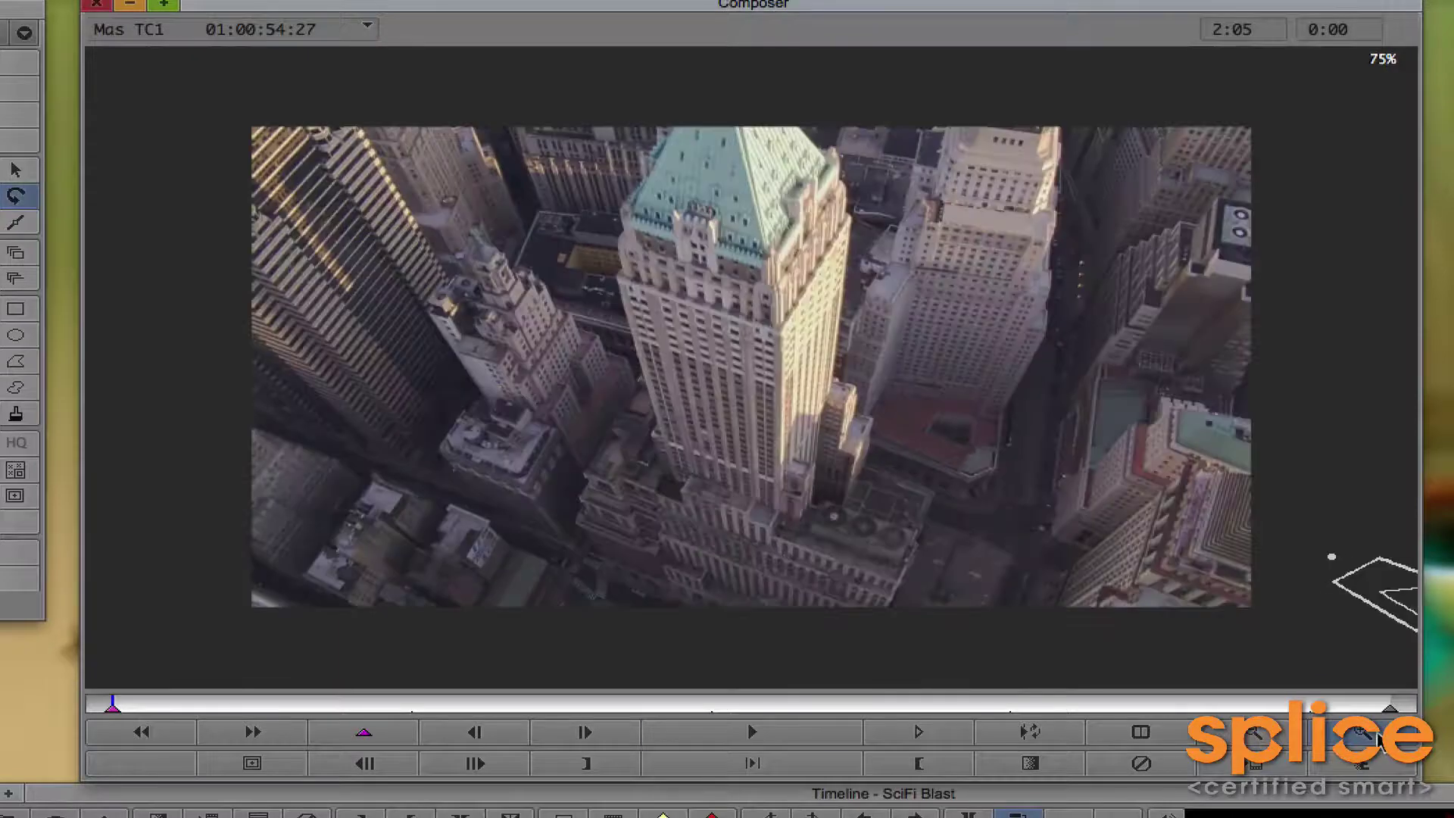
key("space")
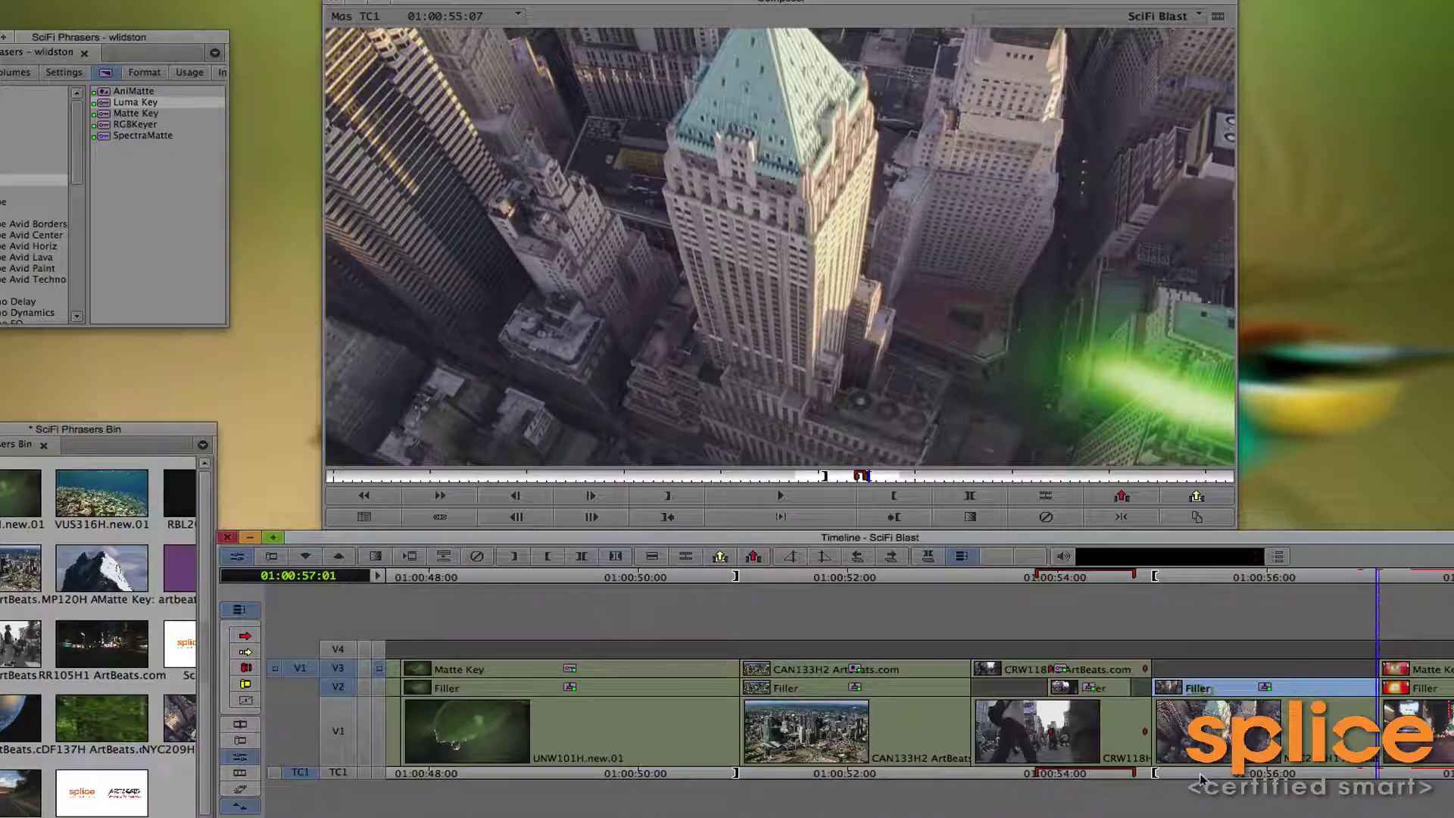
Step: Park at 01:00:55:10, leave only track V1 enabled among the video tracks and mark the skyscraper clip
left_click(1201, 774)
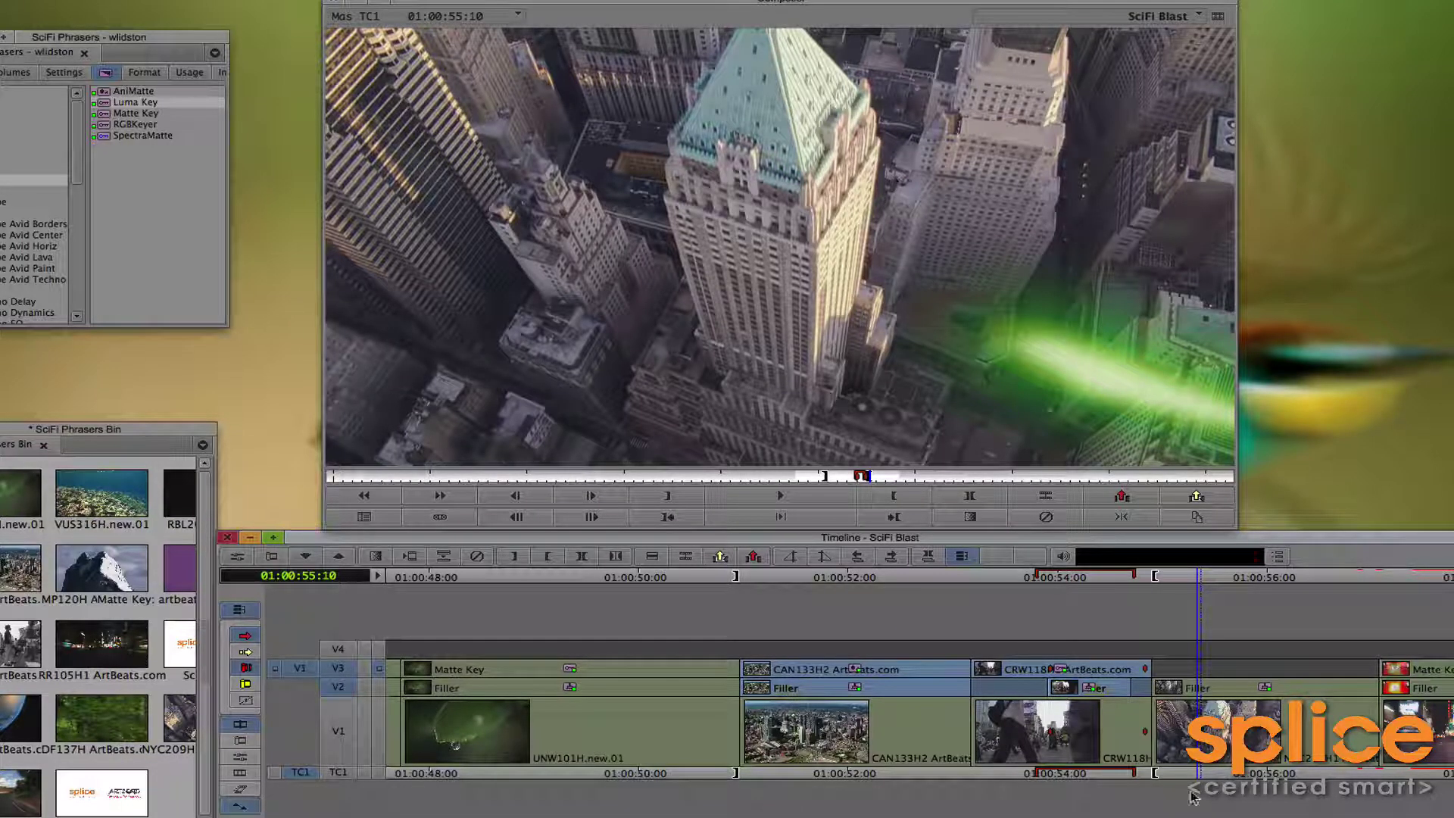
left_click(339, 731)
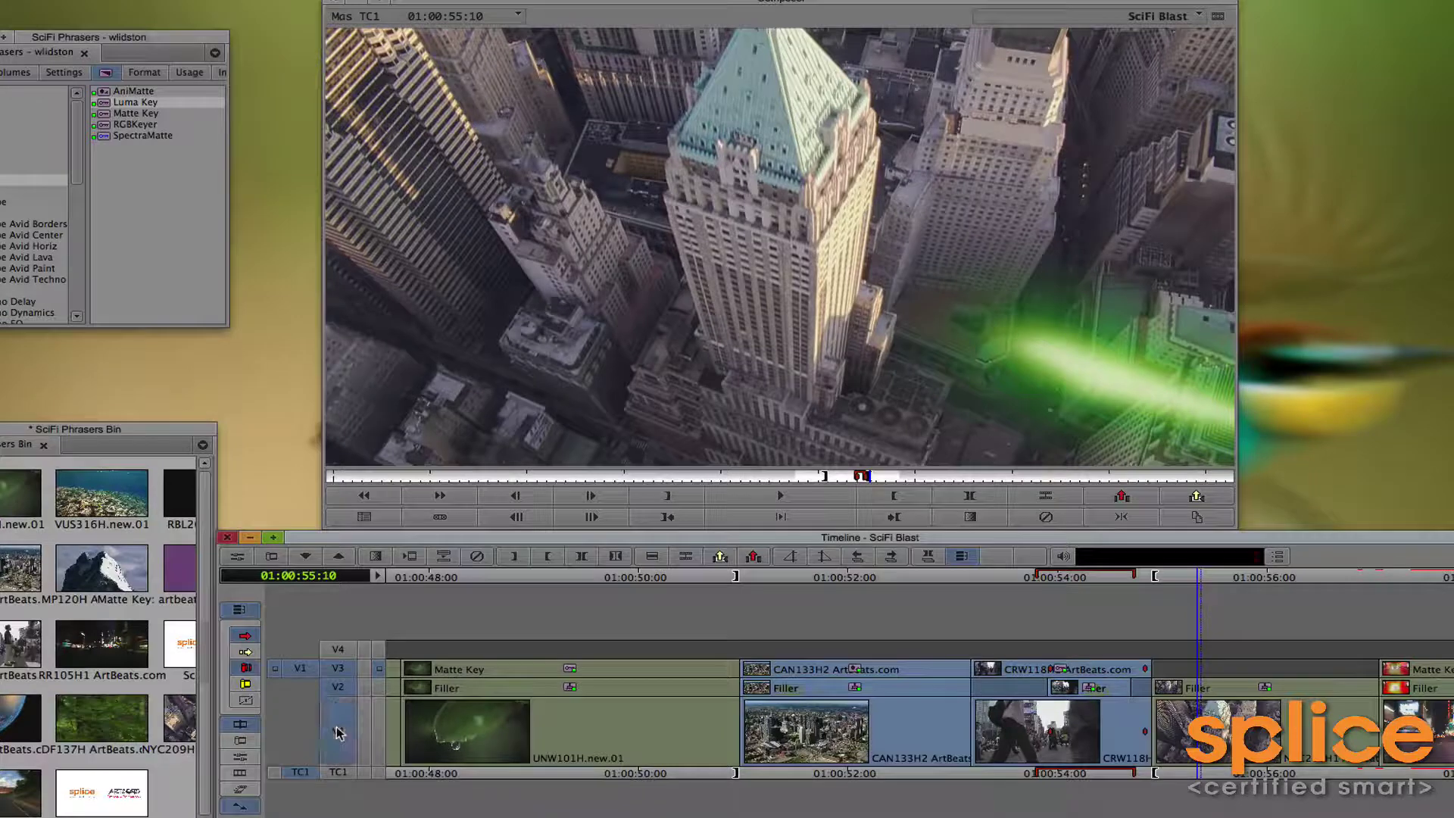
left_click(339, 688)
left_click(338, 672)
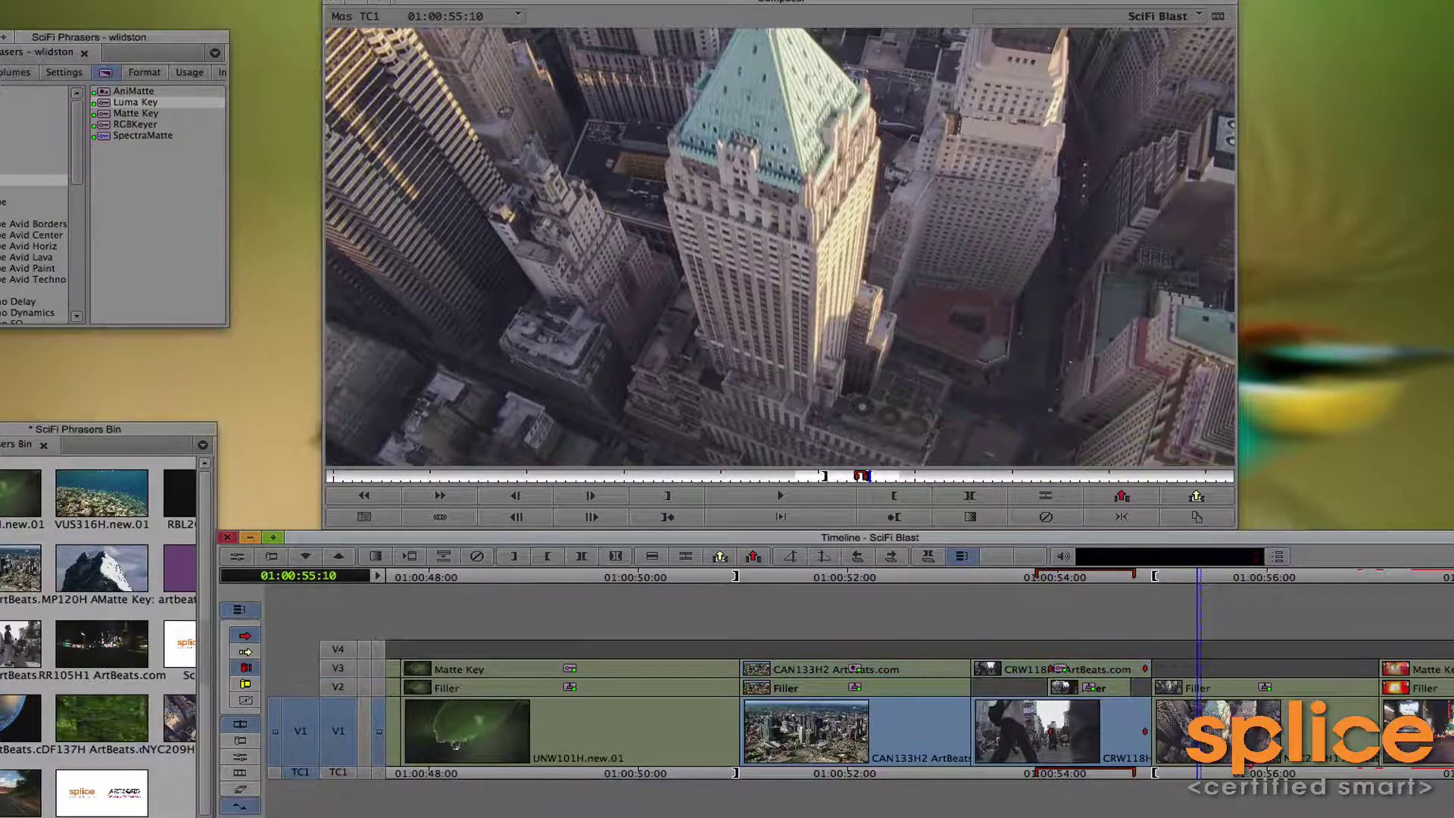
key("t")
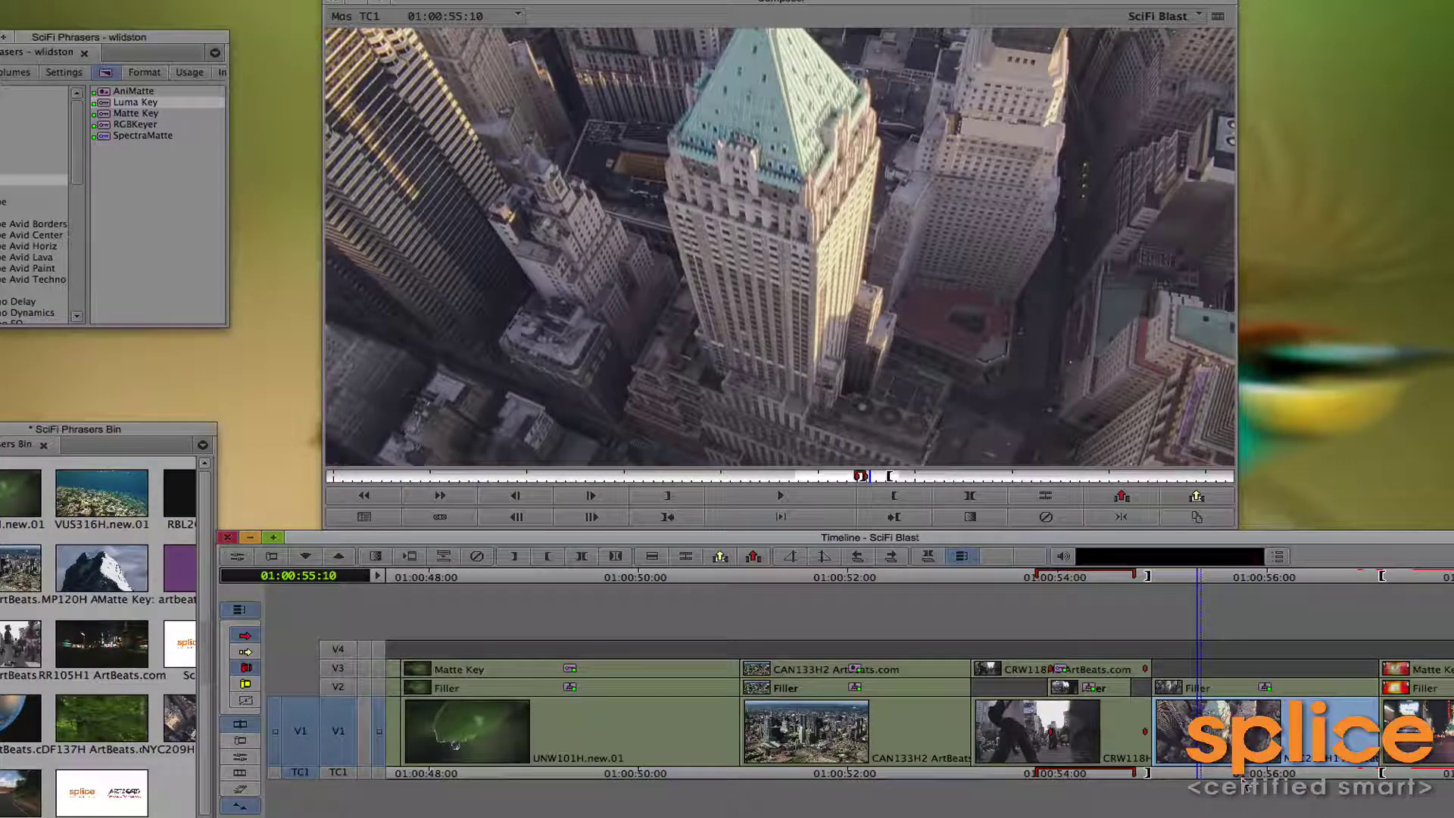
Step: Patch source V1 to track V3 and overwrite the marked range with the NYC209H1 skyscraper clip
left_click(301, 730)
mouse_move(333, 669)
left_mouse_down()
mouse_move(307, 651)
mouse_move(348, 670)
left_mouse_up()
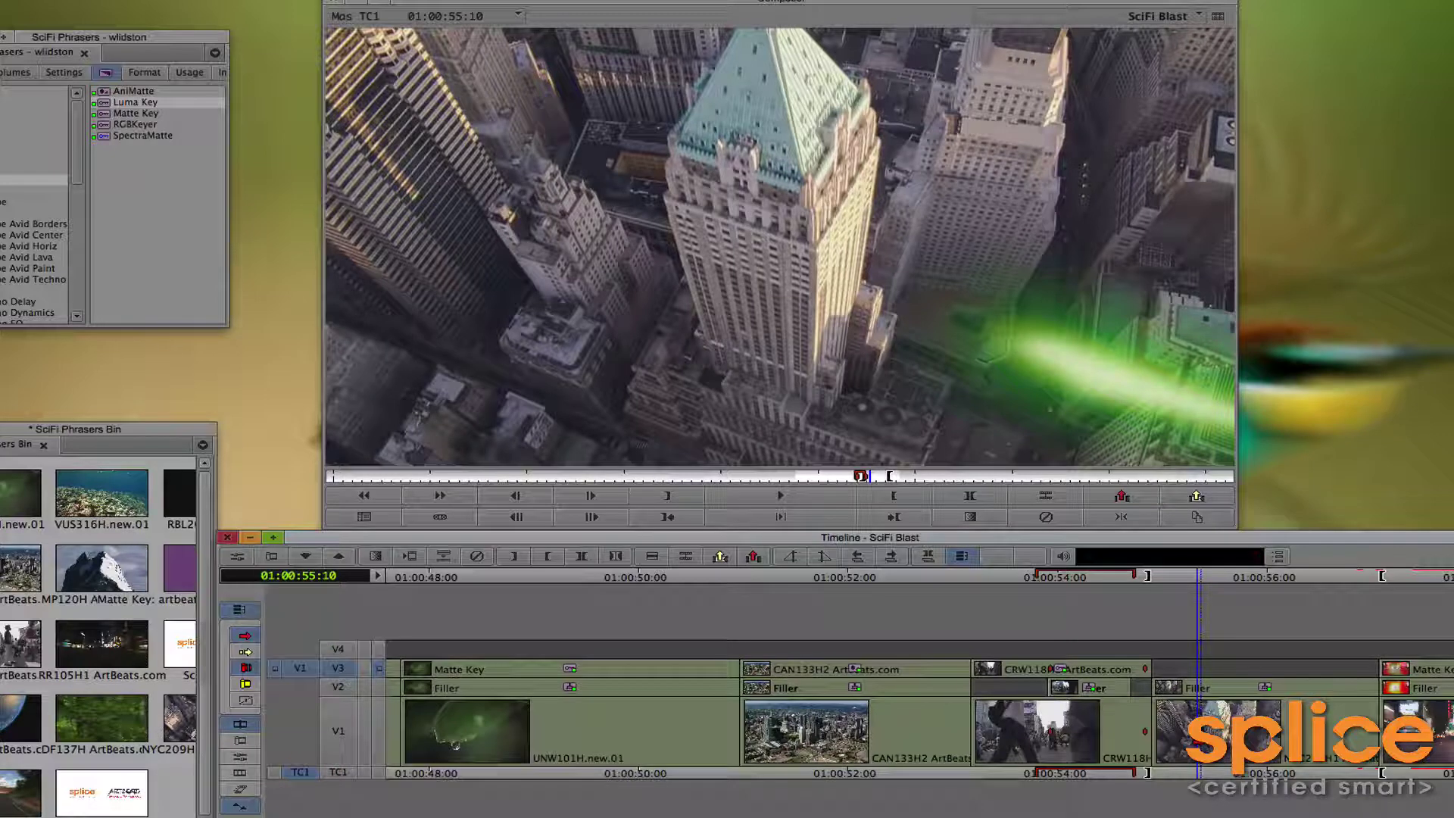
key("b")
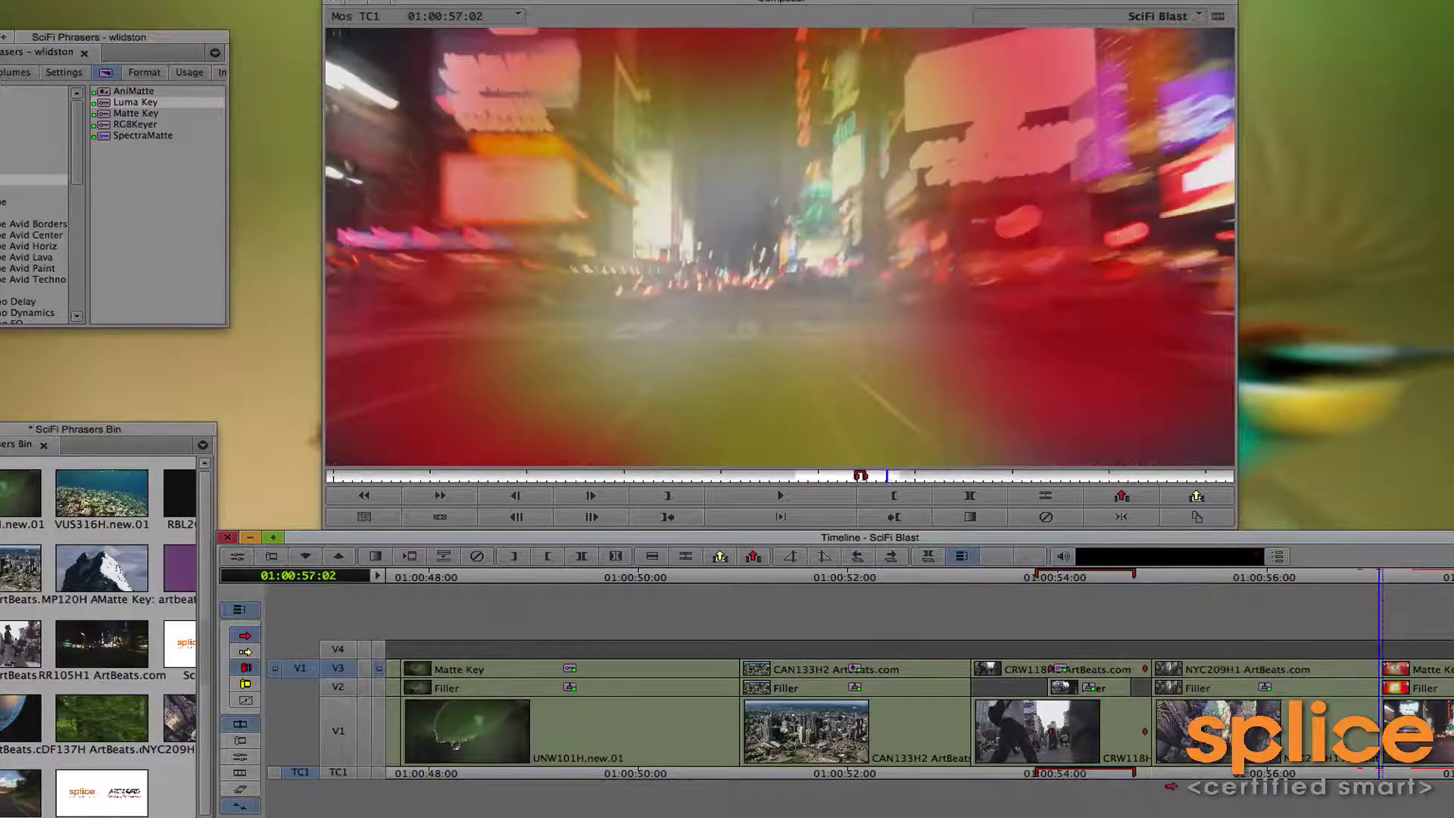
Step: Apply AniMatte to the NYC209H1 skyscraper clip on V3, park on its first frame at 01:00:54:27 and save
left_click(1188, 773)
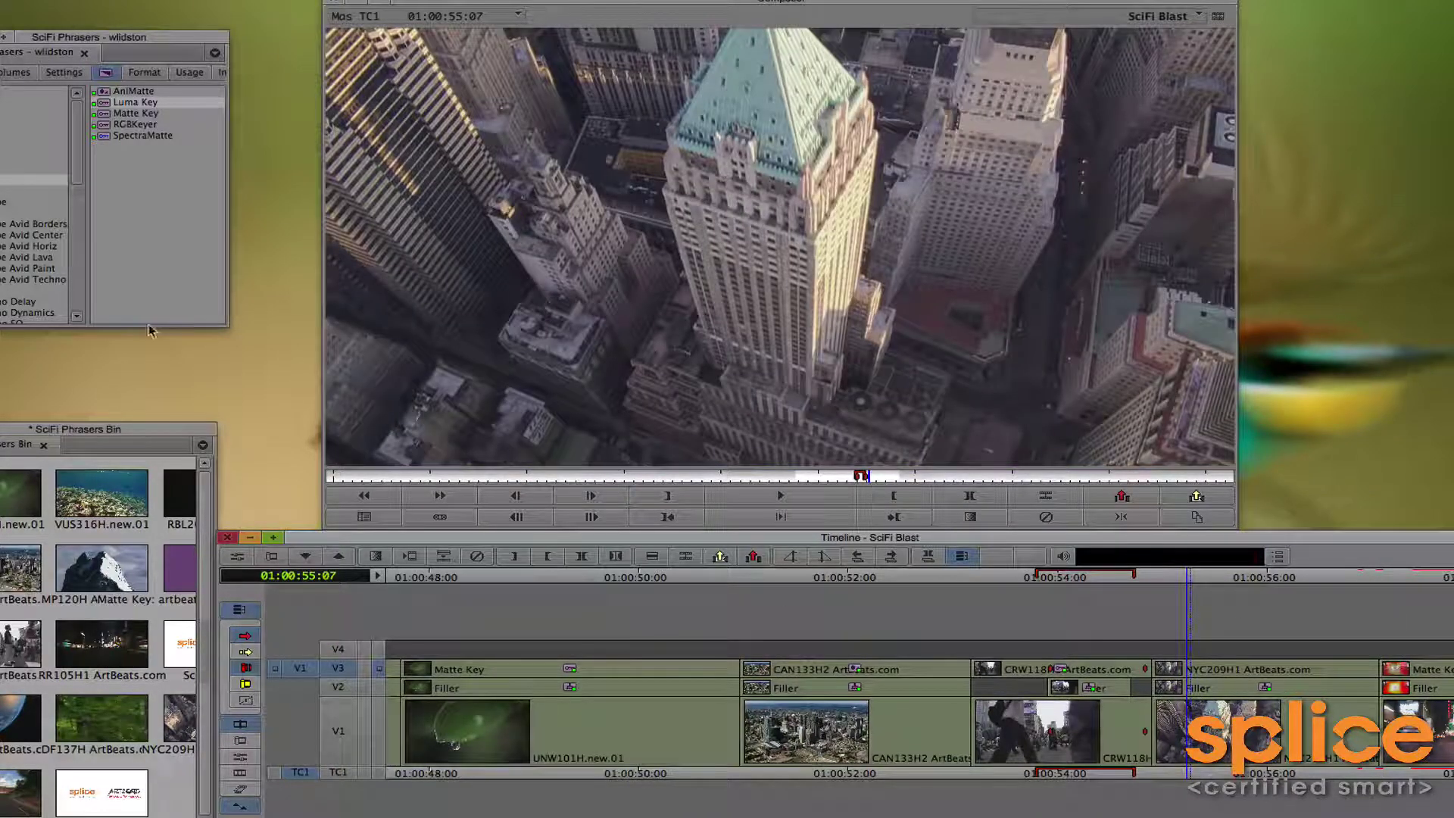
left_click_drag(132, 92, 1196, 680)
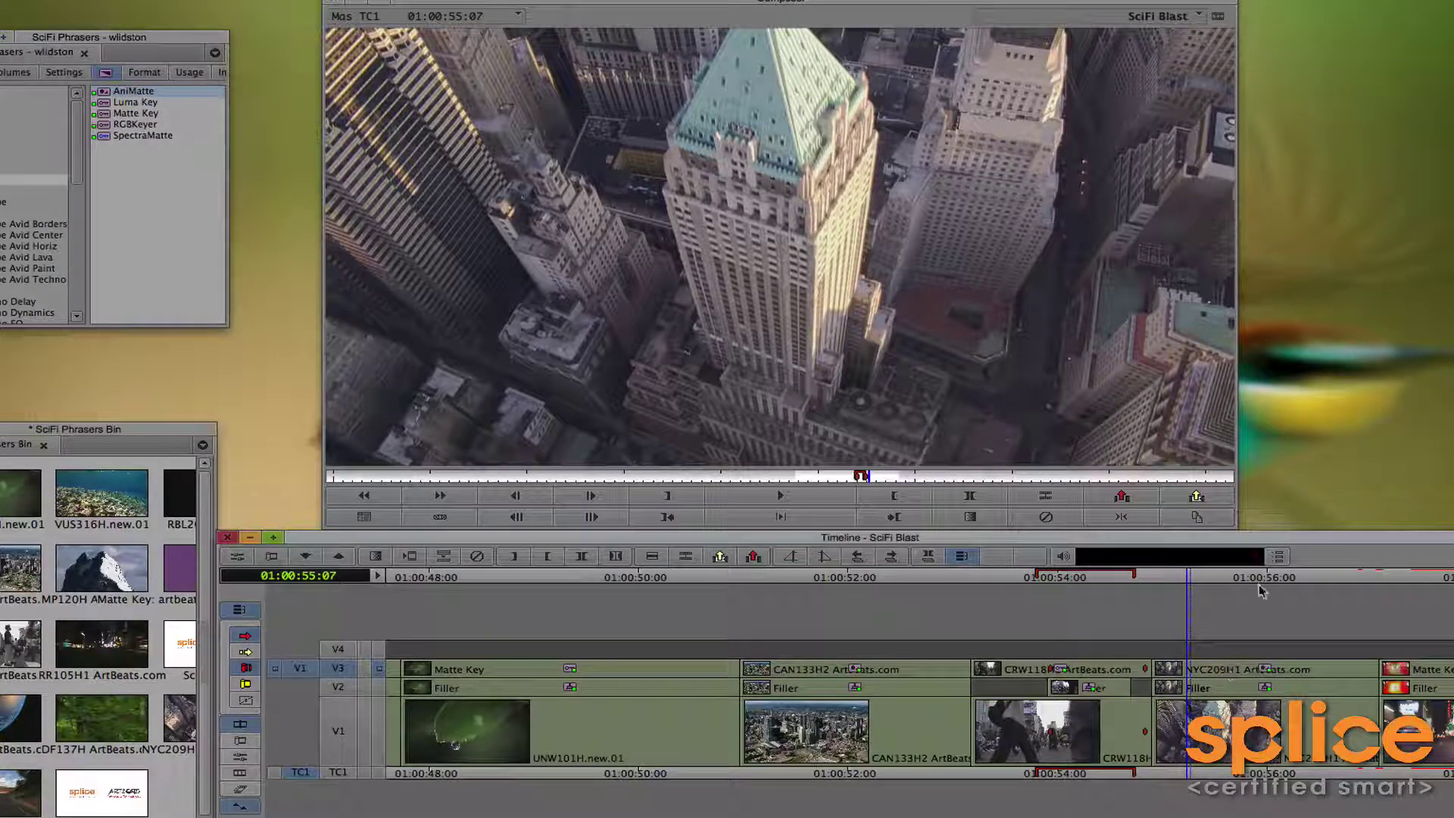
left_click_drag(1209, 576, 1155, 607)
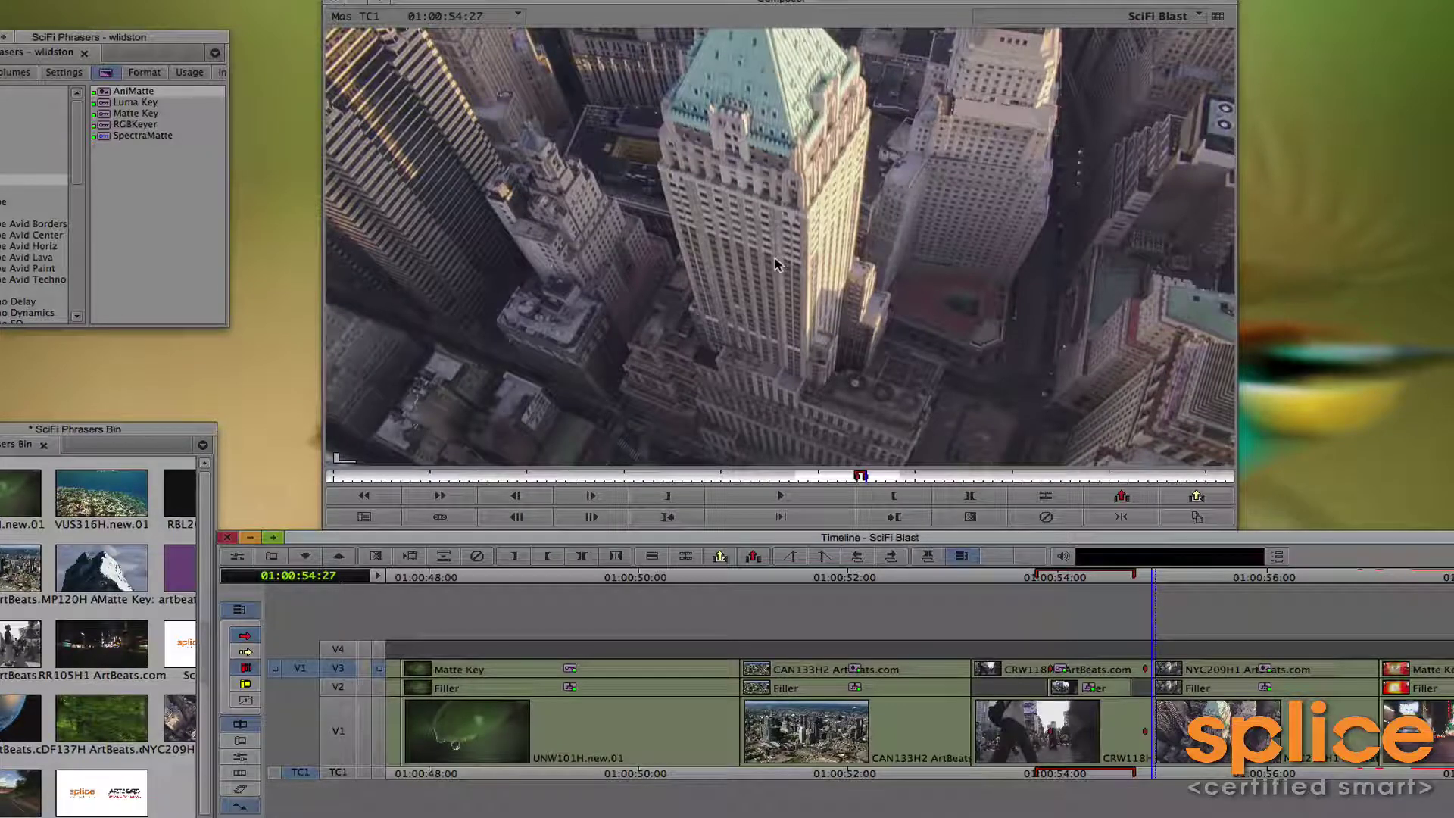
key("super+s")
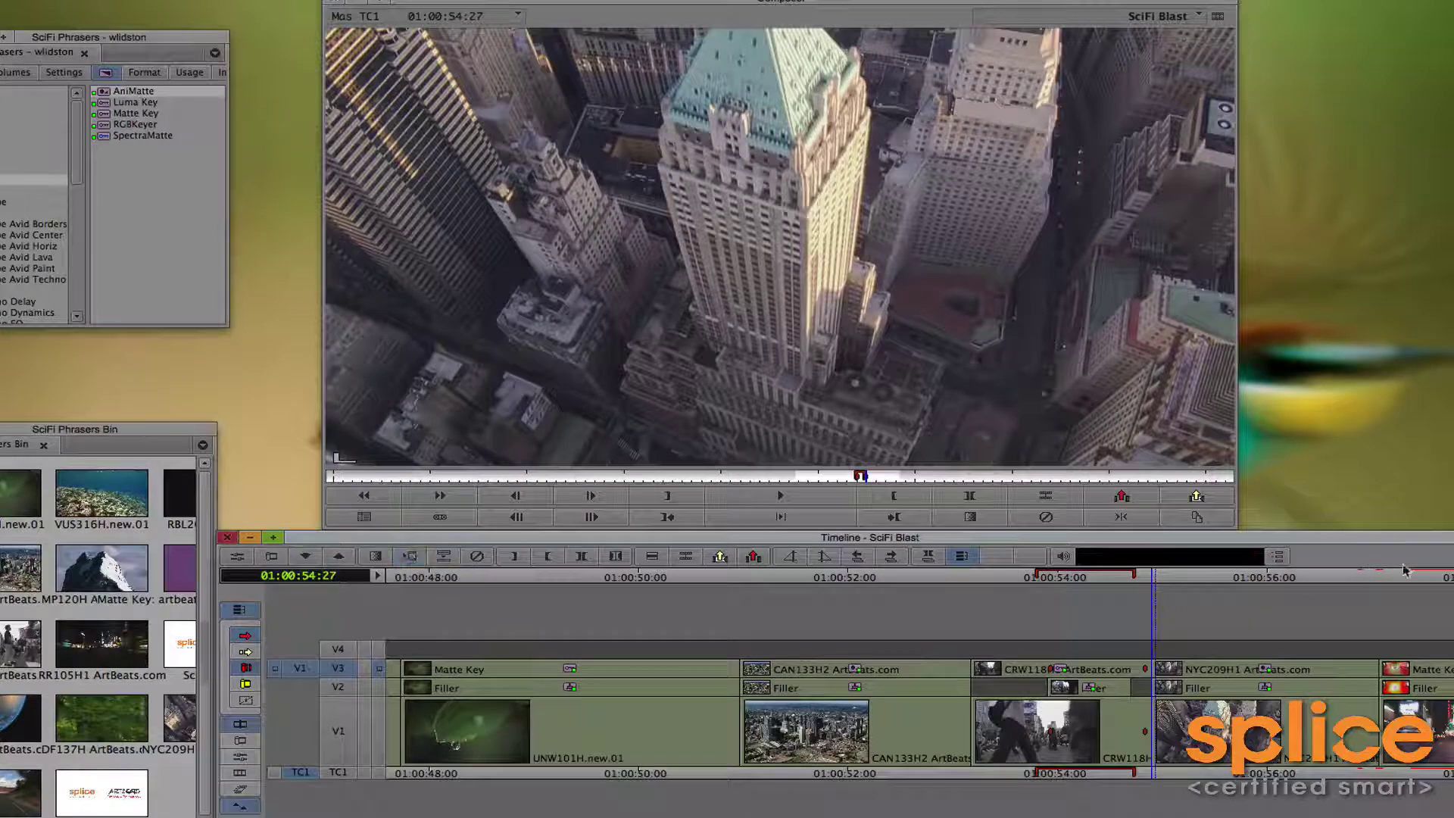
Step: Open the NYC209H1 clip's AniMatte effect and start a polygon matte tracing the lower-right building, street gap and central tower's base
left_click(237, 558)
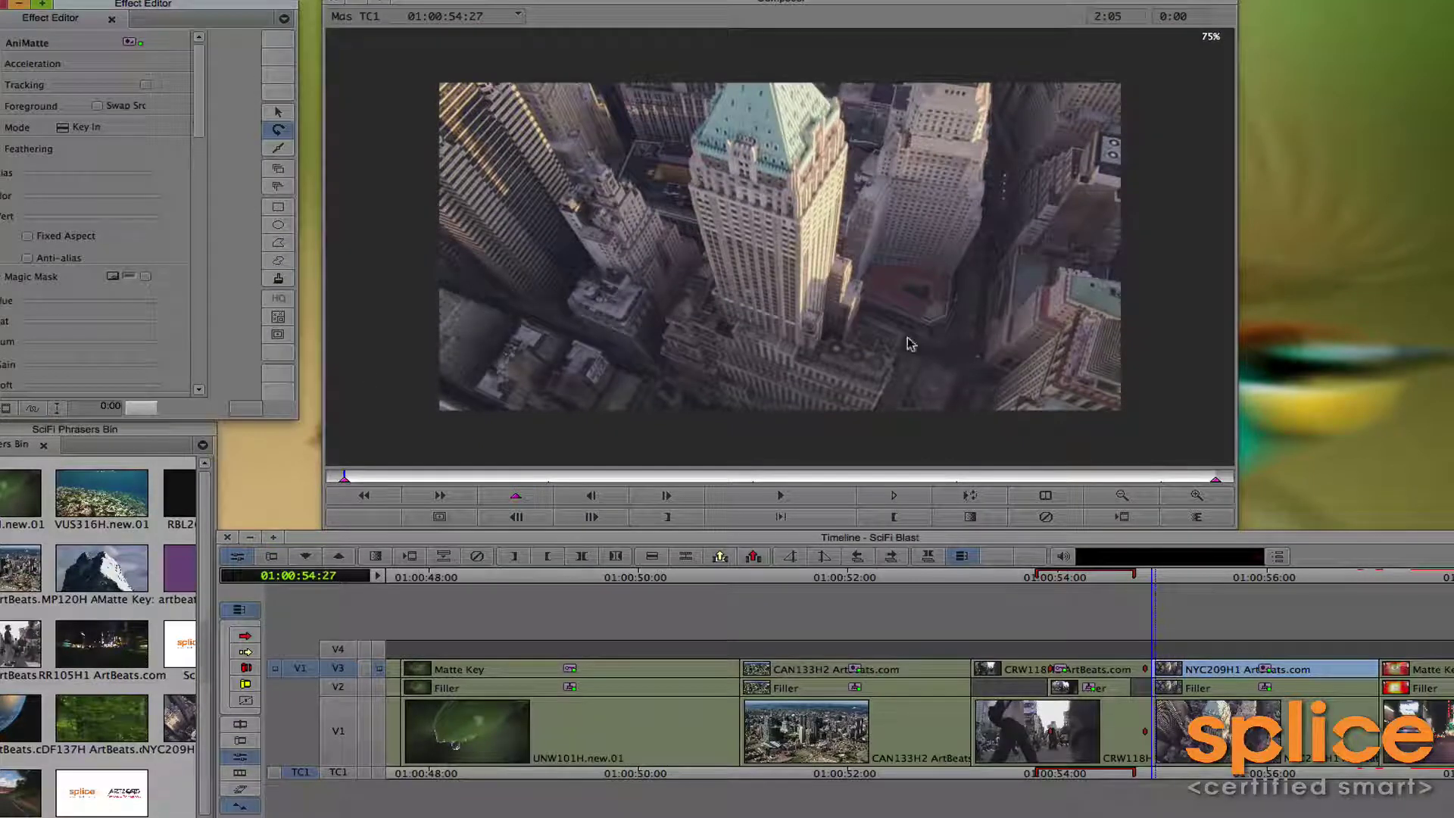
left_click(278, 242)
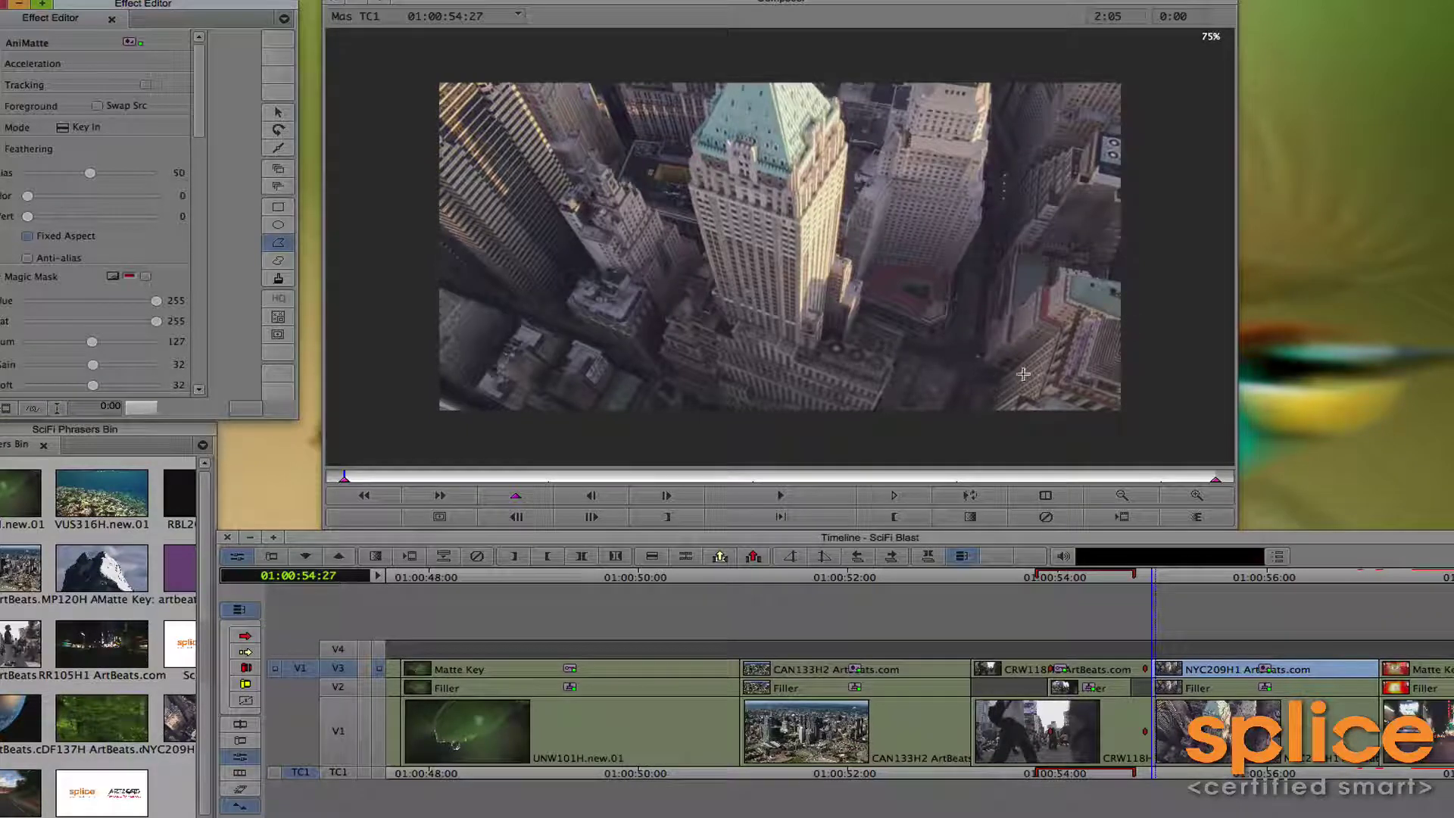
left_click(1126, 318)
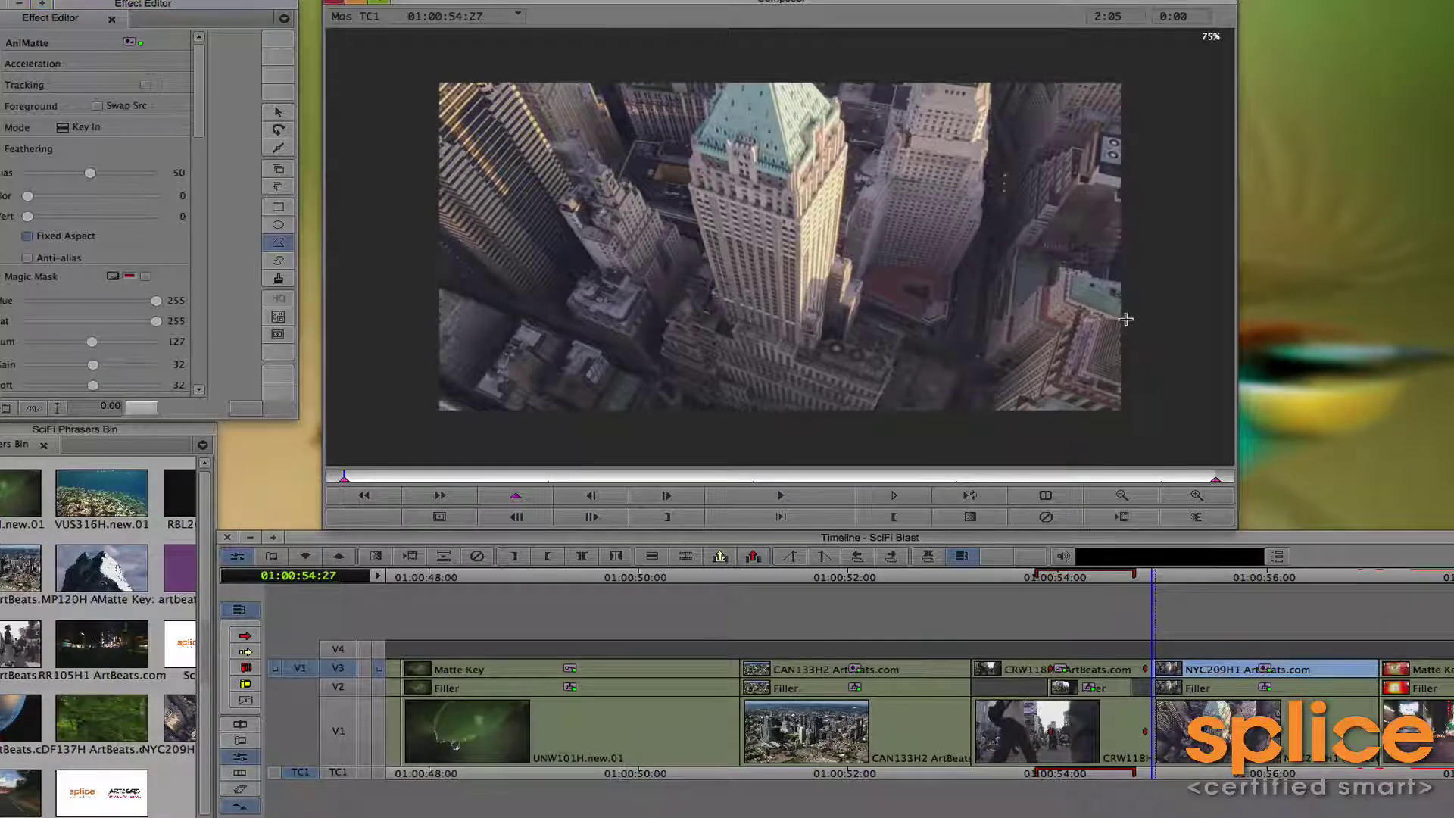
left_click(1085, 314)
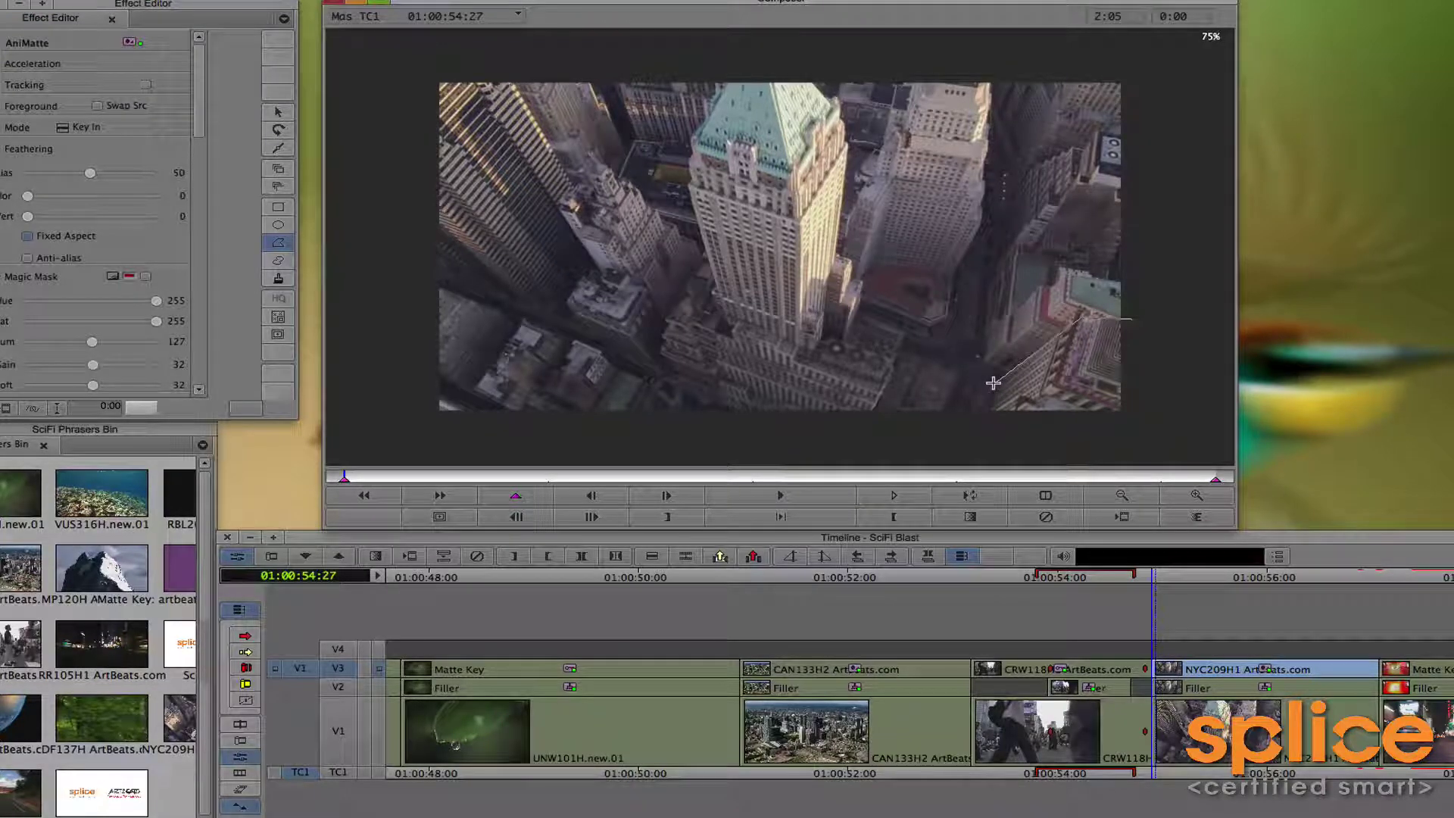
left_click(994, 382)
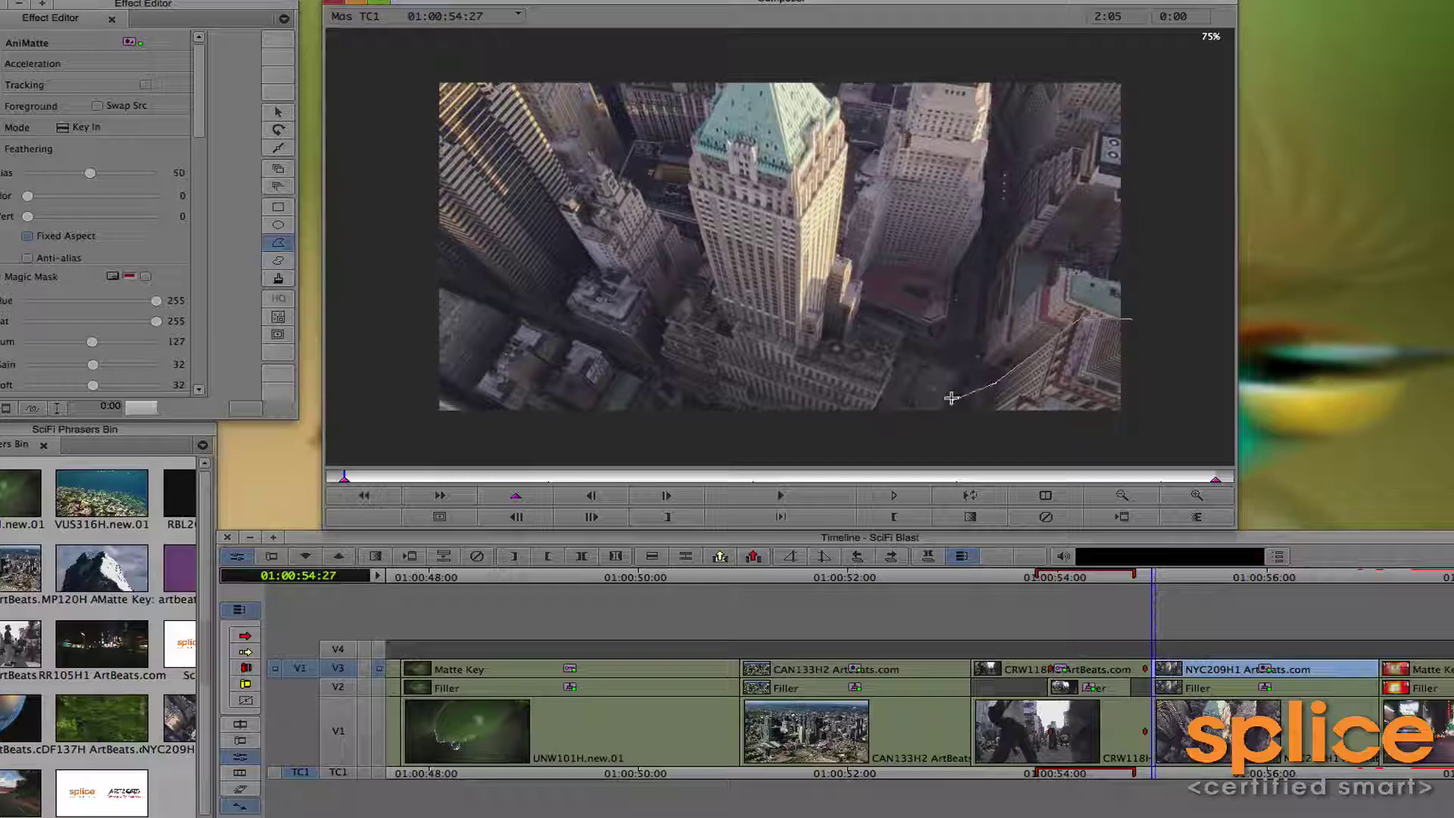
left_click(977, 383)
left_click(952, 422)
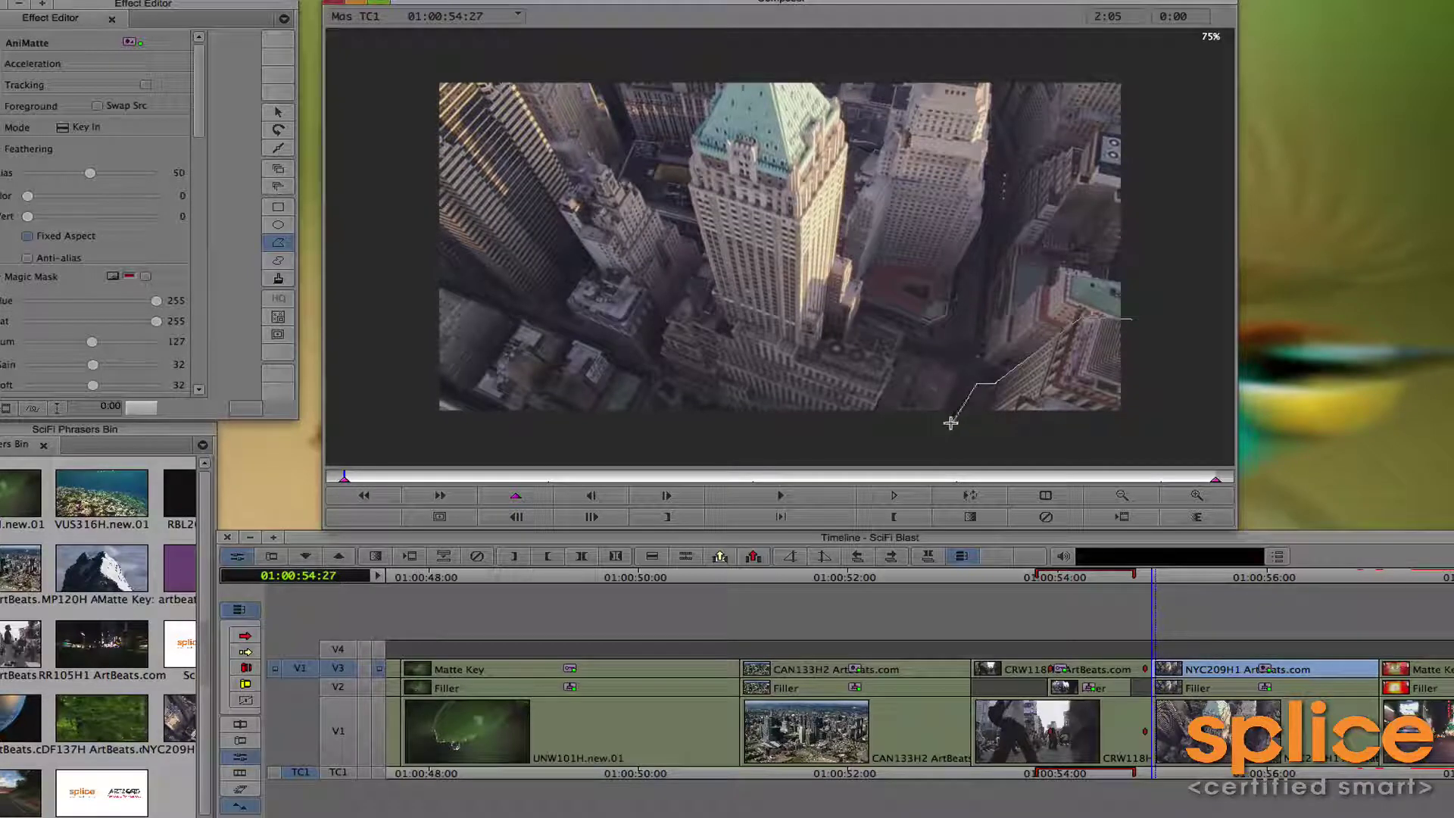
left_click(871, 411)
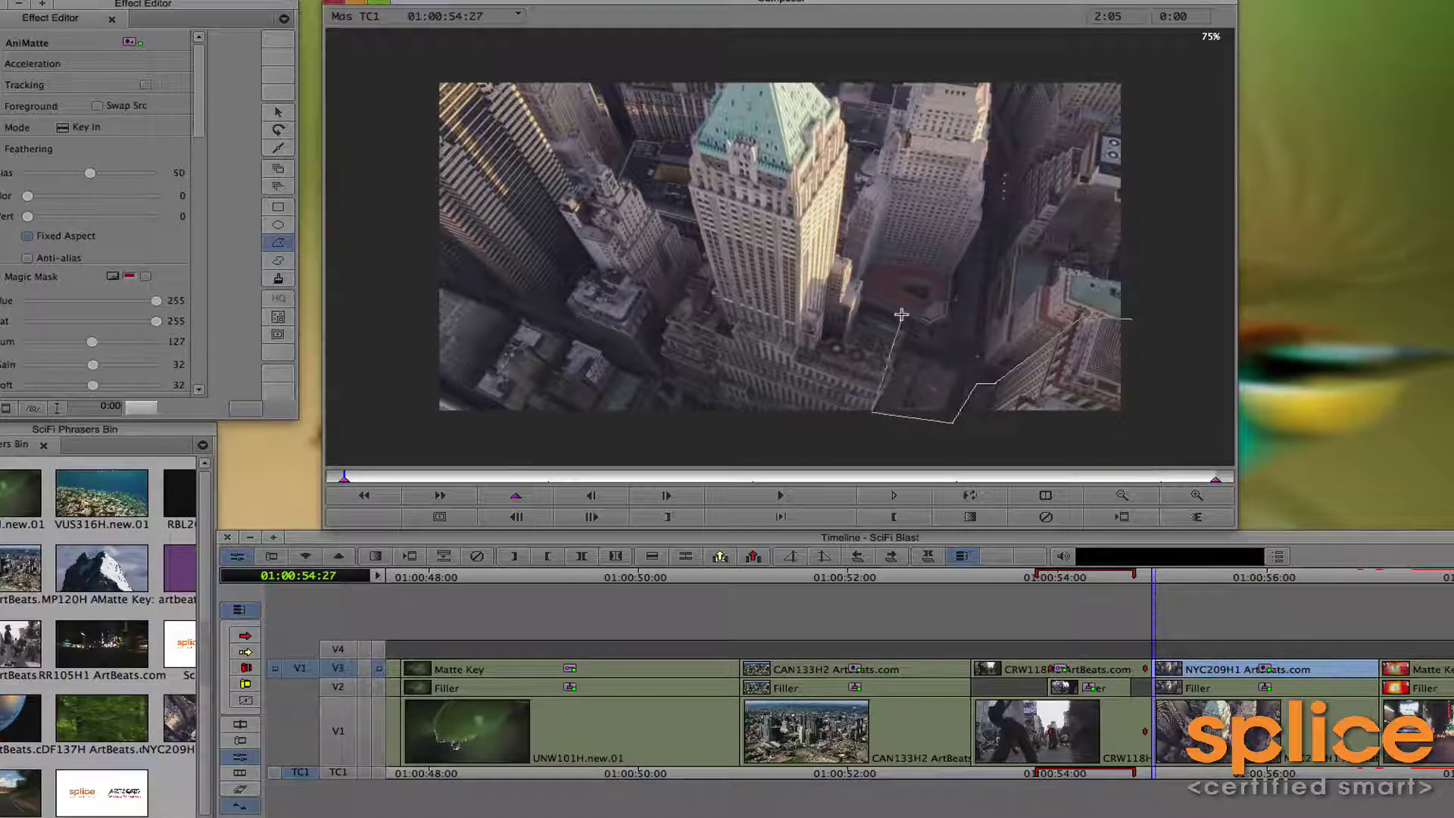
left_click(895, 356)
left_click(841, 341)
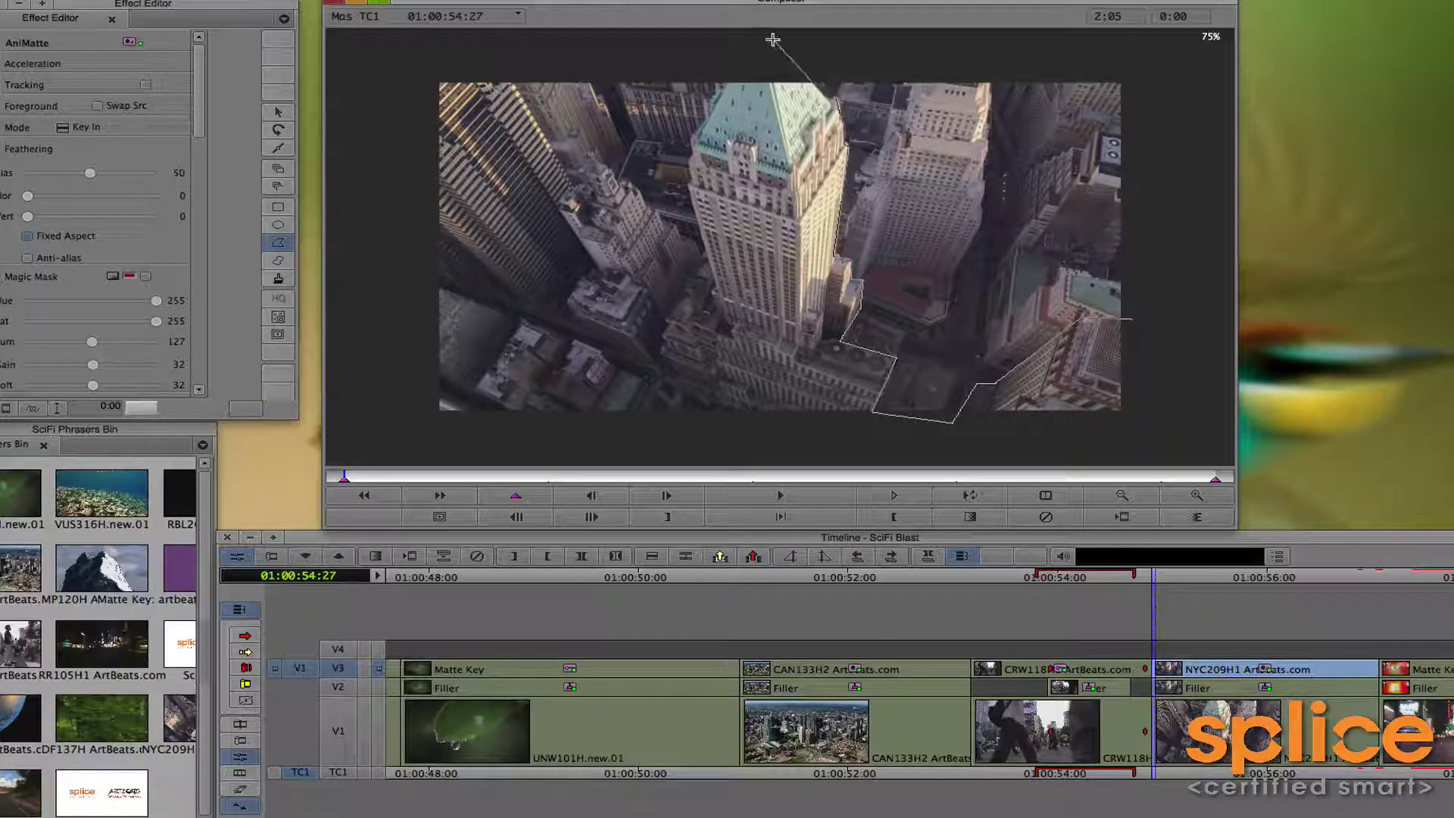
Step: Continue the polygon matte over the central tower's peak and around the small building between it and the left skyscraper
left_click(735, 77)
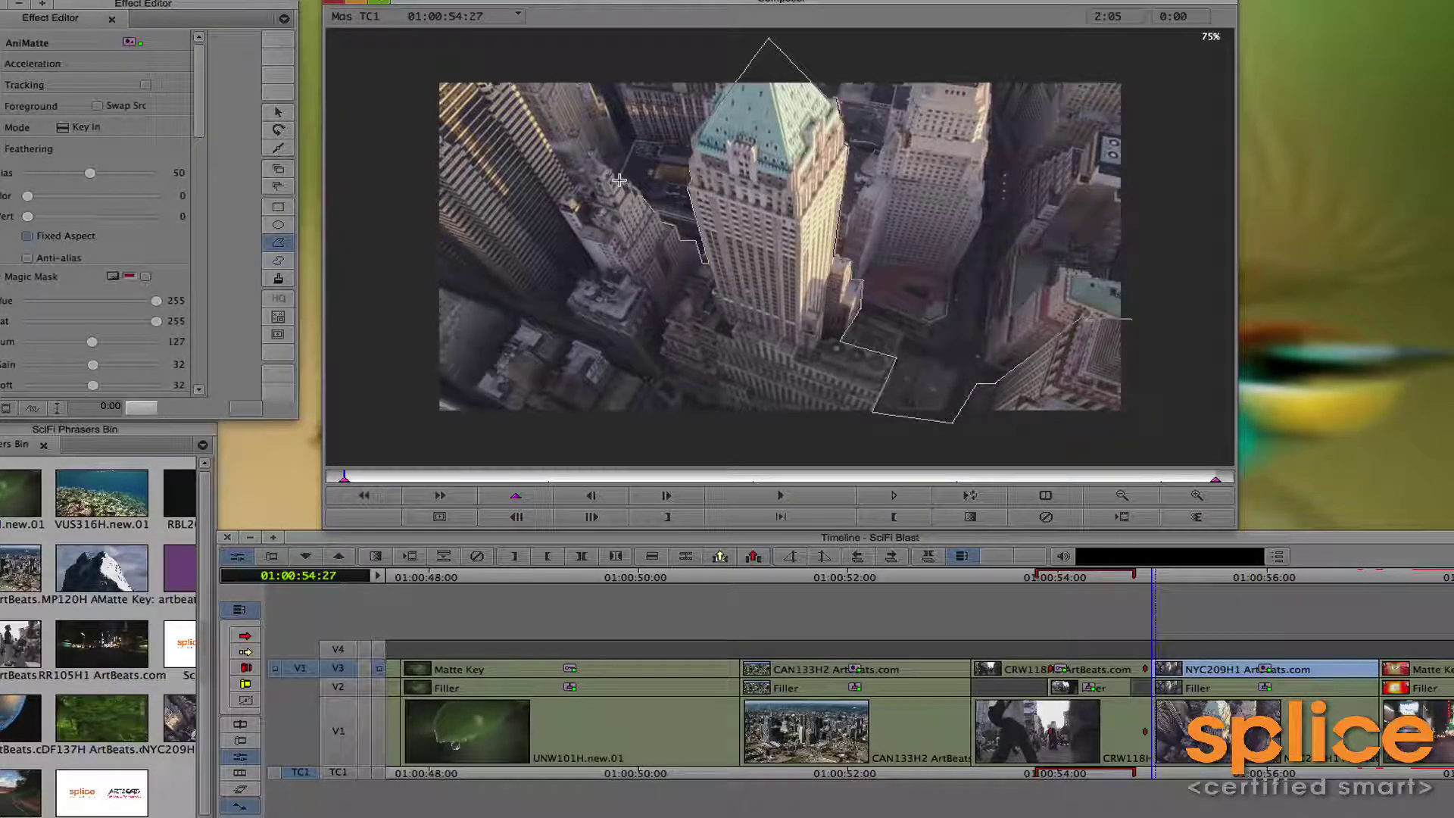
left_click(573, 185)
left_click(561, 203)
left_click(596, 266)
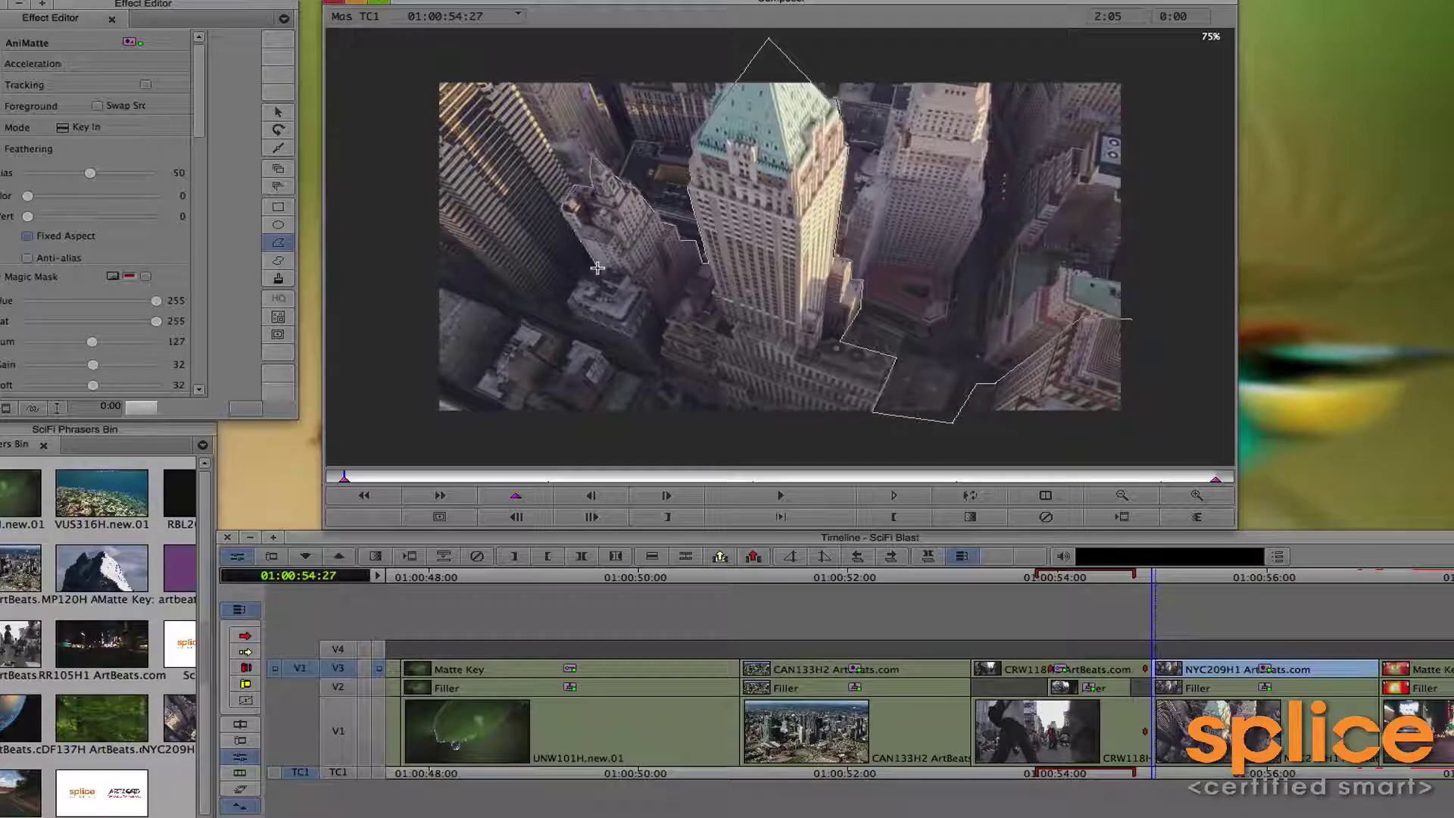
left_click(584, 287)
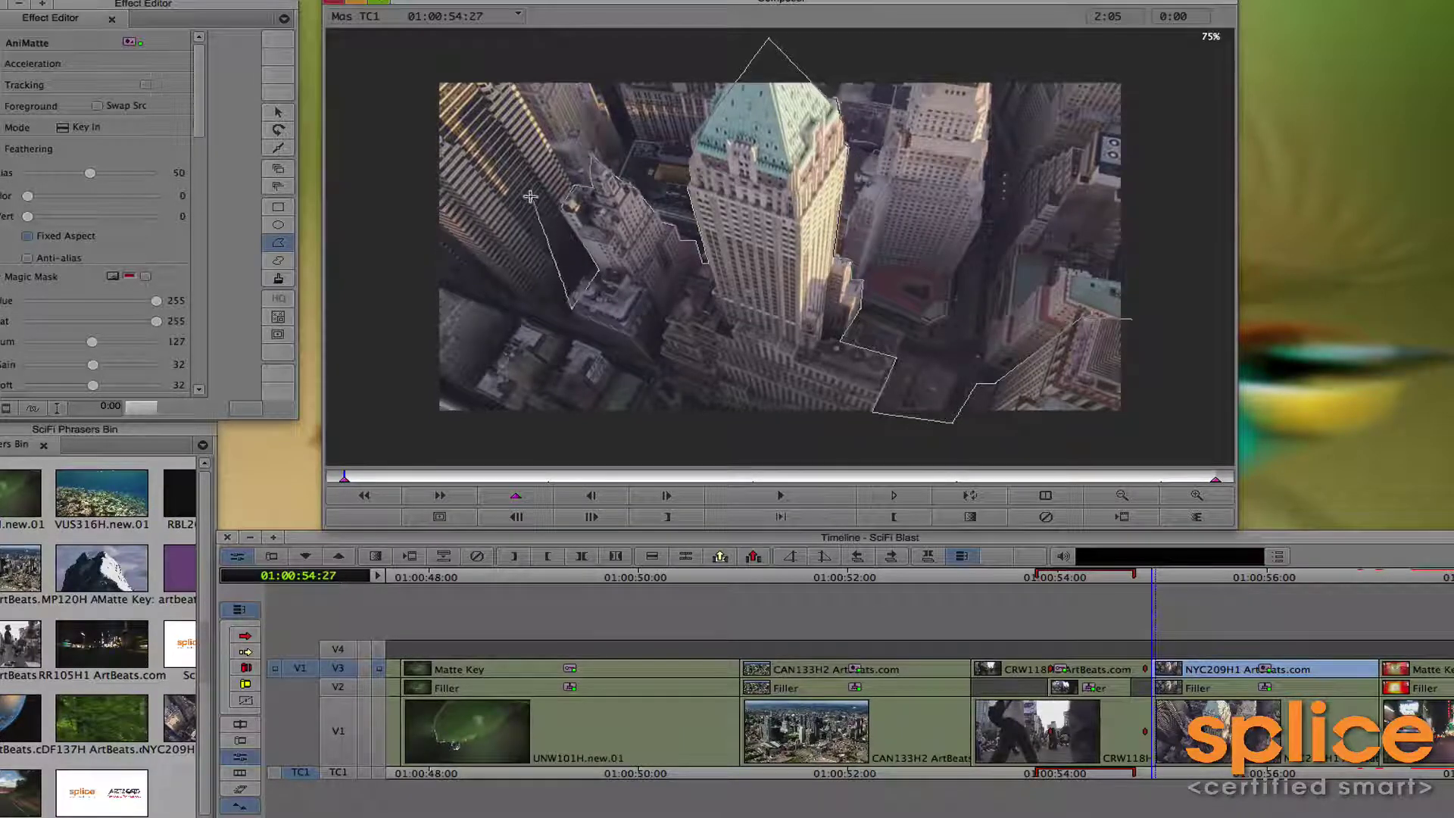
left_click(562, 208)
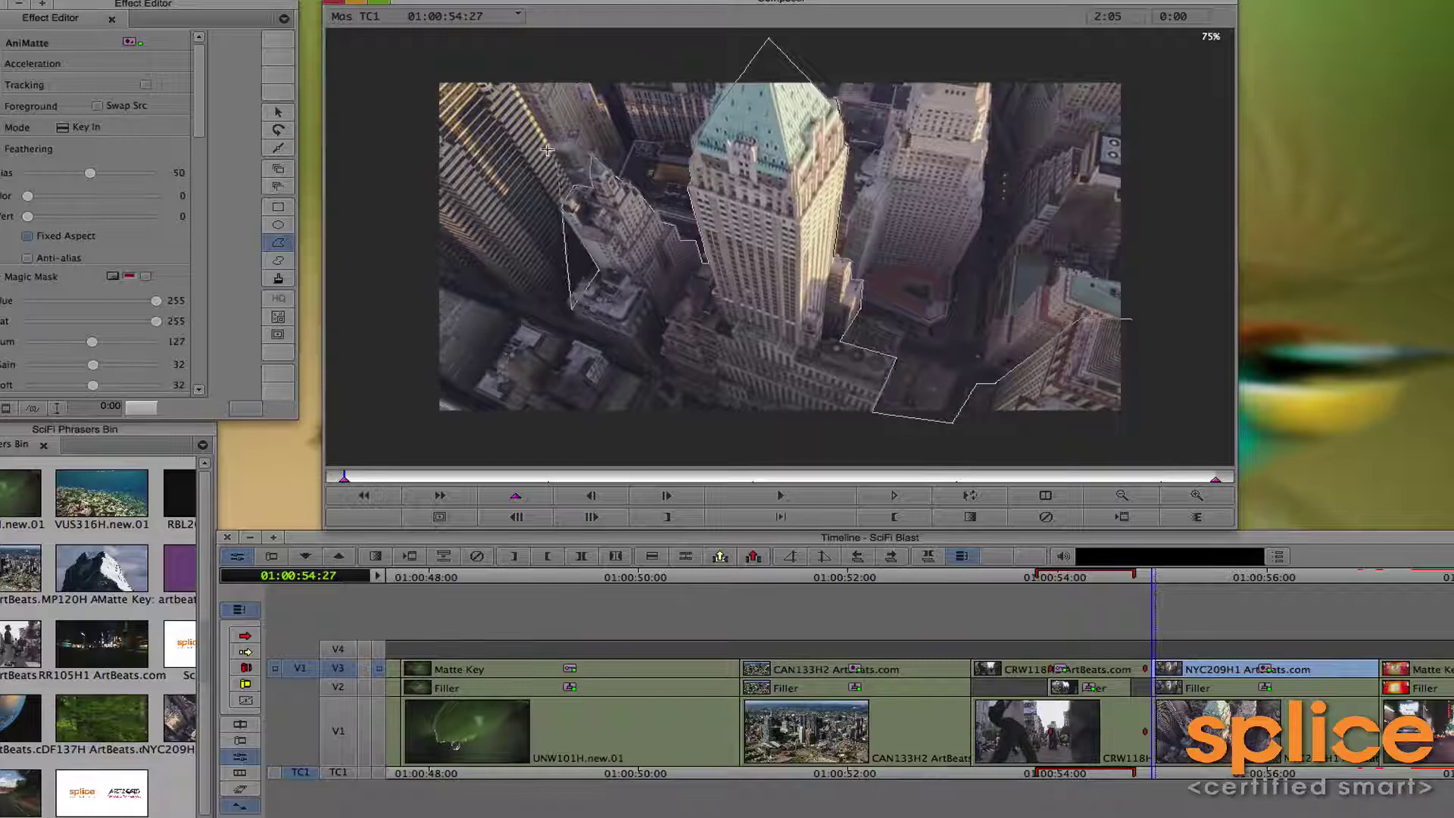
Step: Close the polygon matte by running it outside the left, bottom and right edges of the picture to its starting point
left_click_drag(562, 195, 410, 354)
left_click(410, 354)
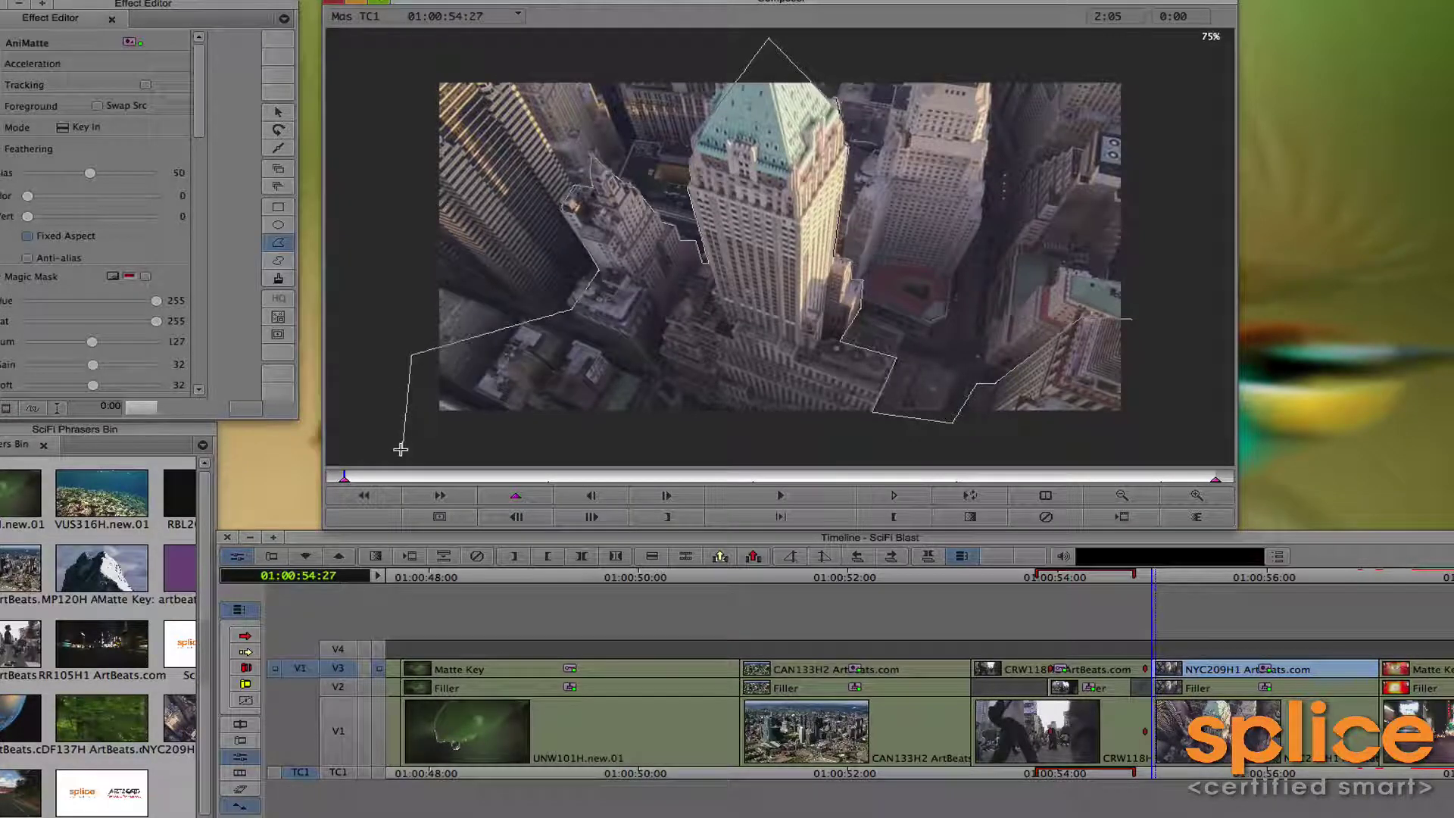
left_click(402, 449)
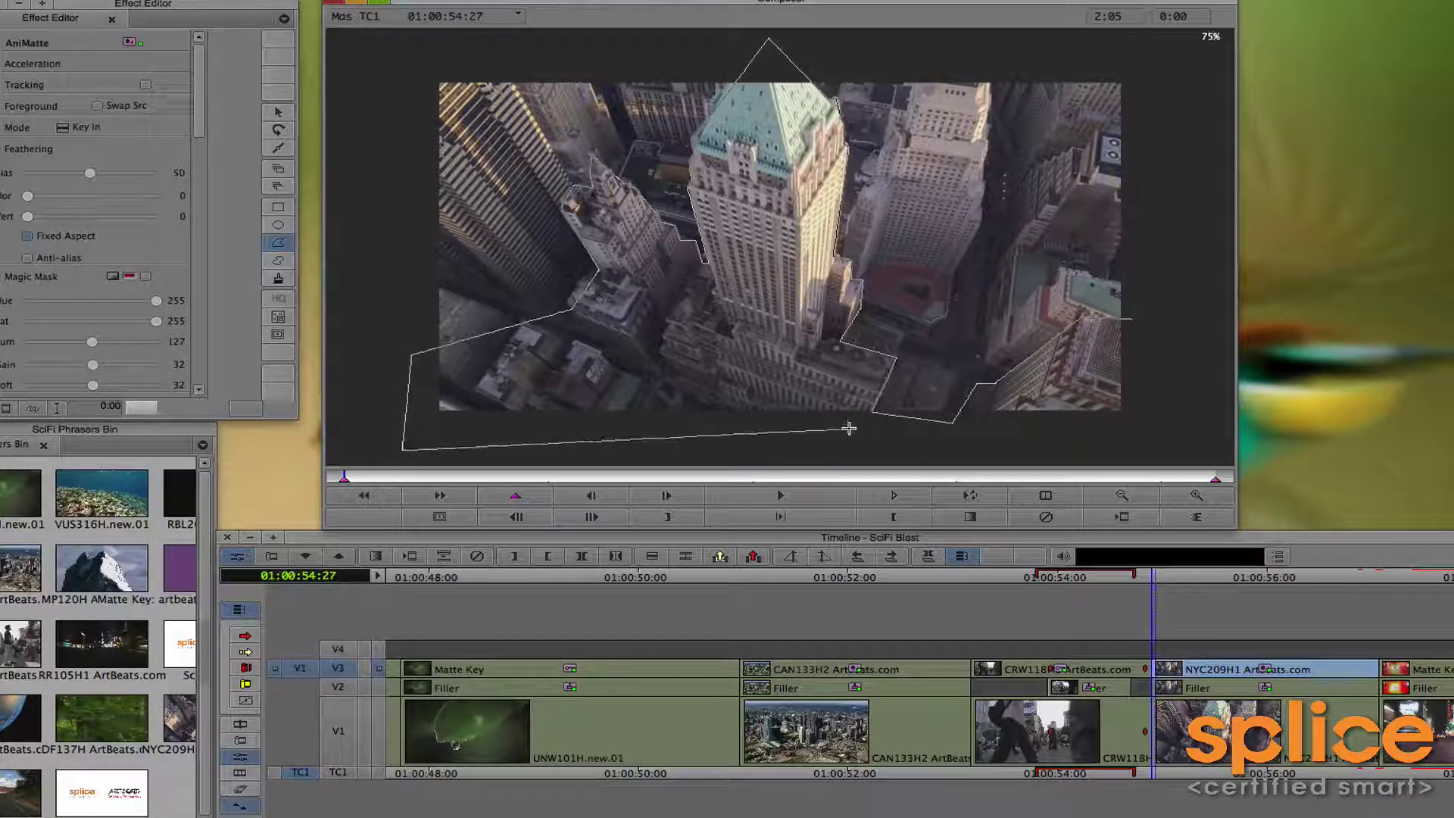
left_click(1175, 440)
left_click(1131, 318)
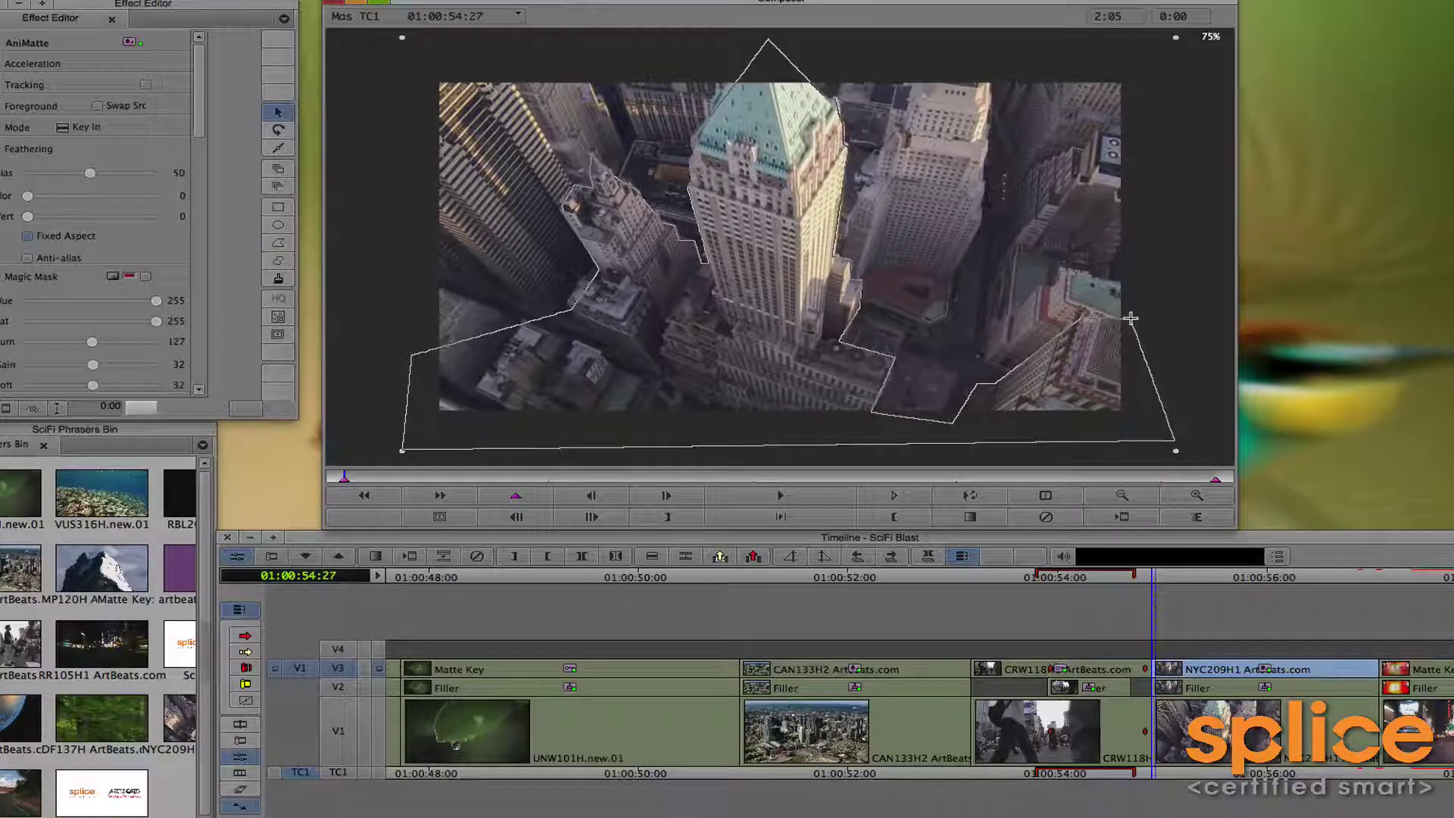
Step: Reshape the matte's left-hand points along the tall left skyscraper and outside the picture so the matte encloses that building
double_click(612, 197)
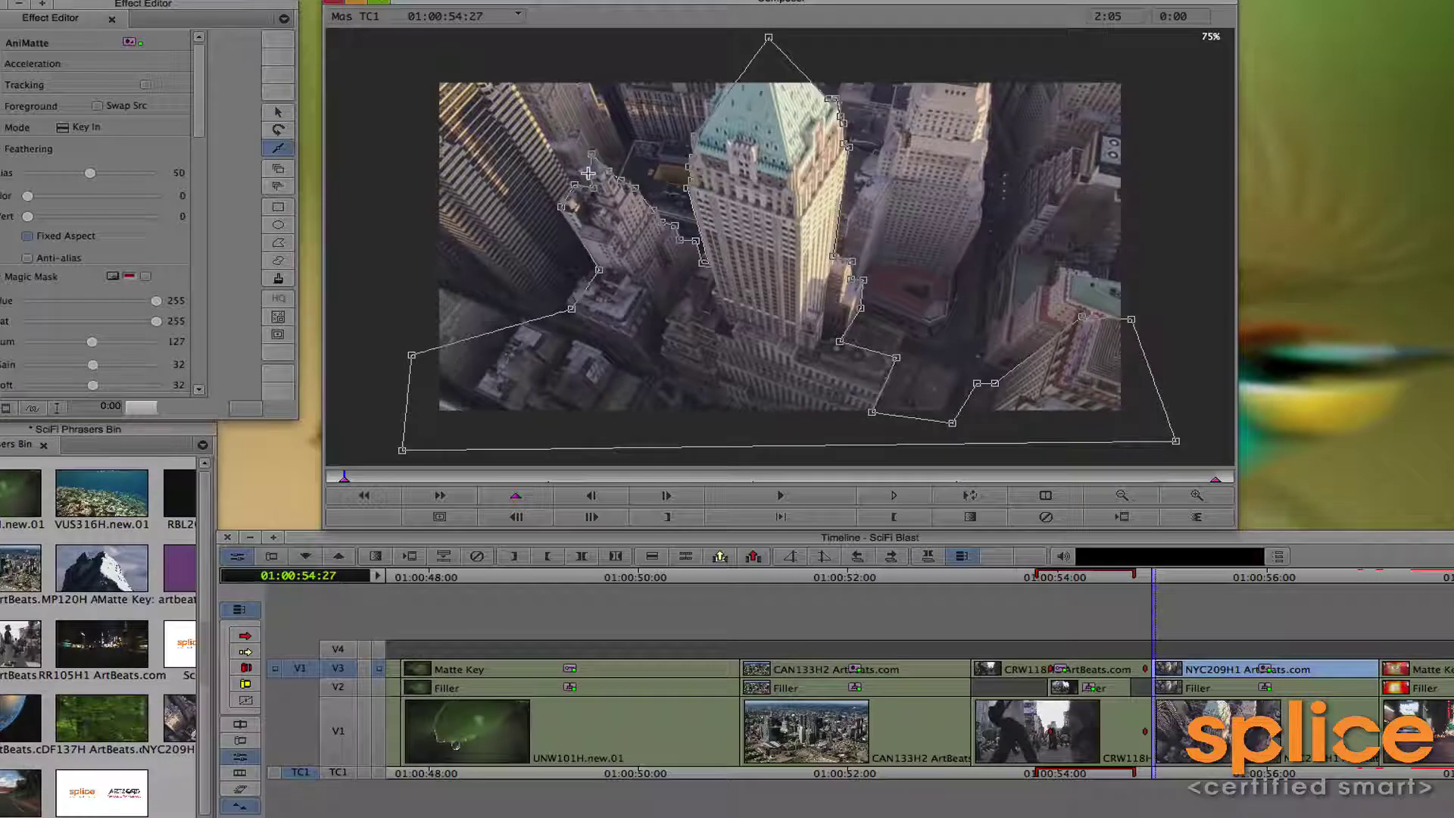
left_click(588, 173)
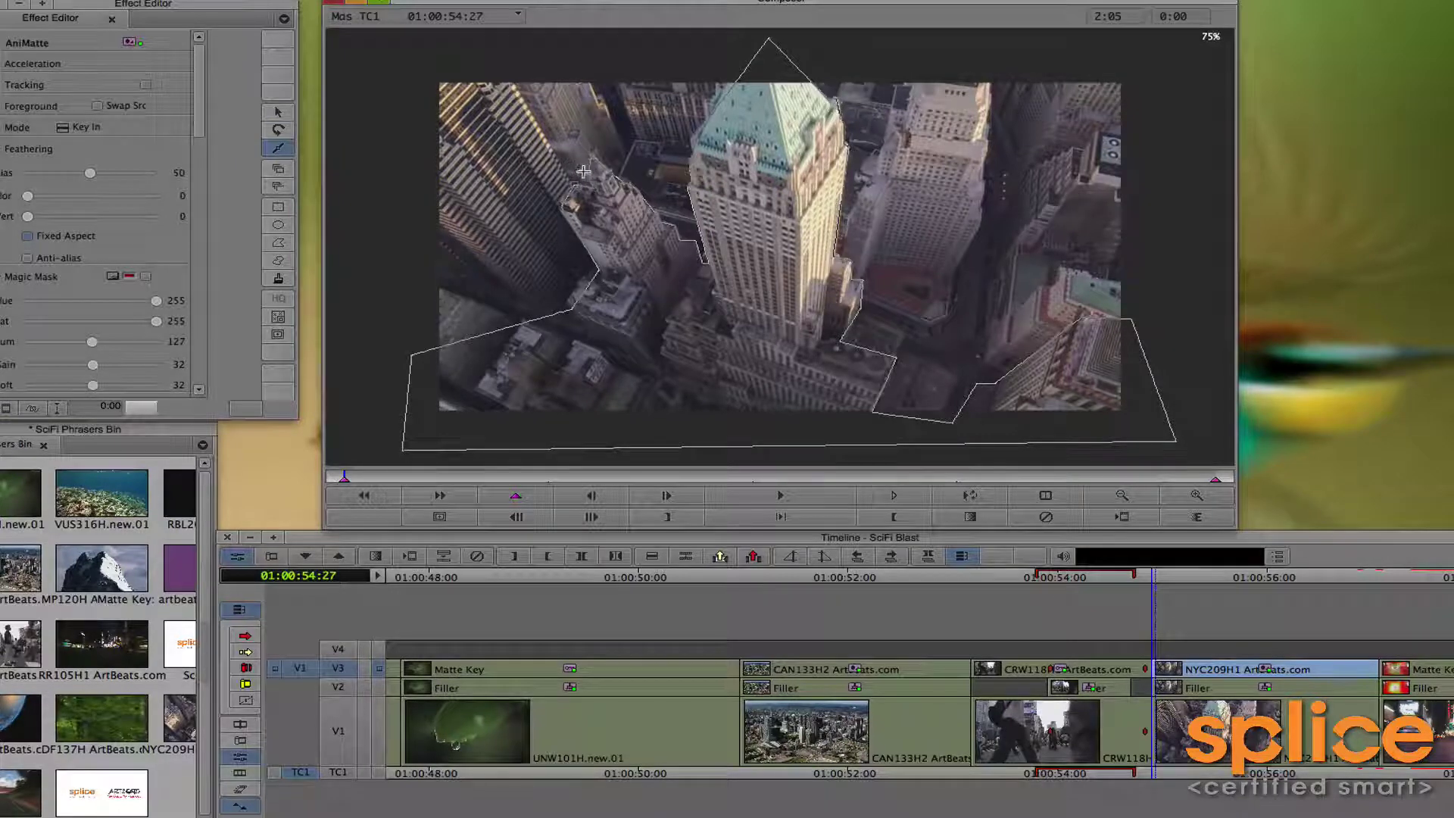
left_click(573, 195)
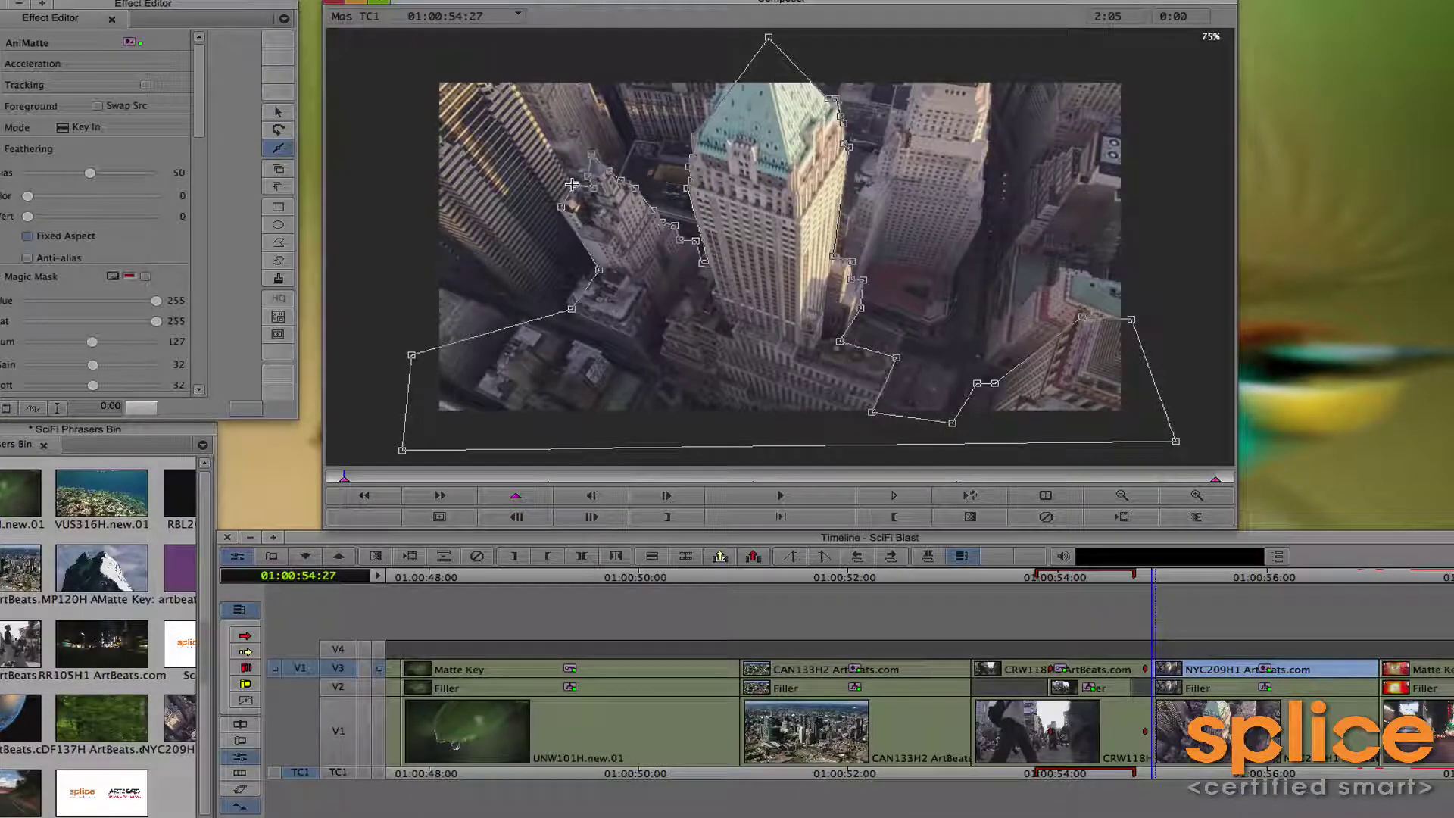
left_click_drag(572, 184, 514, 85)
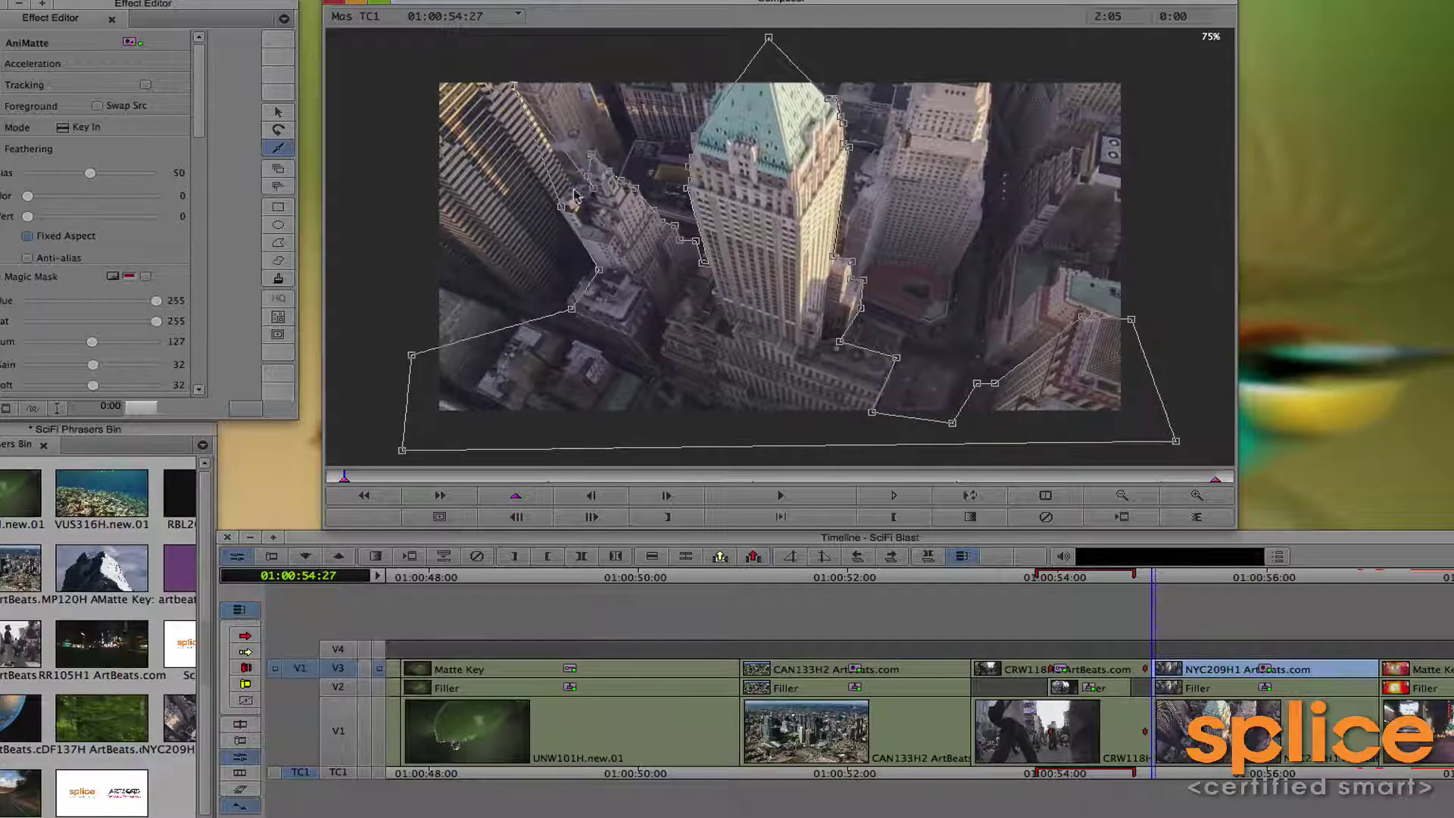
left_click_drag(587, 177, 573, 193)
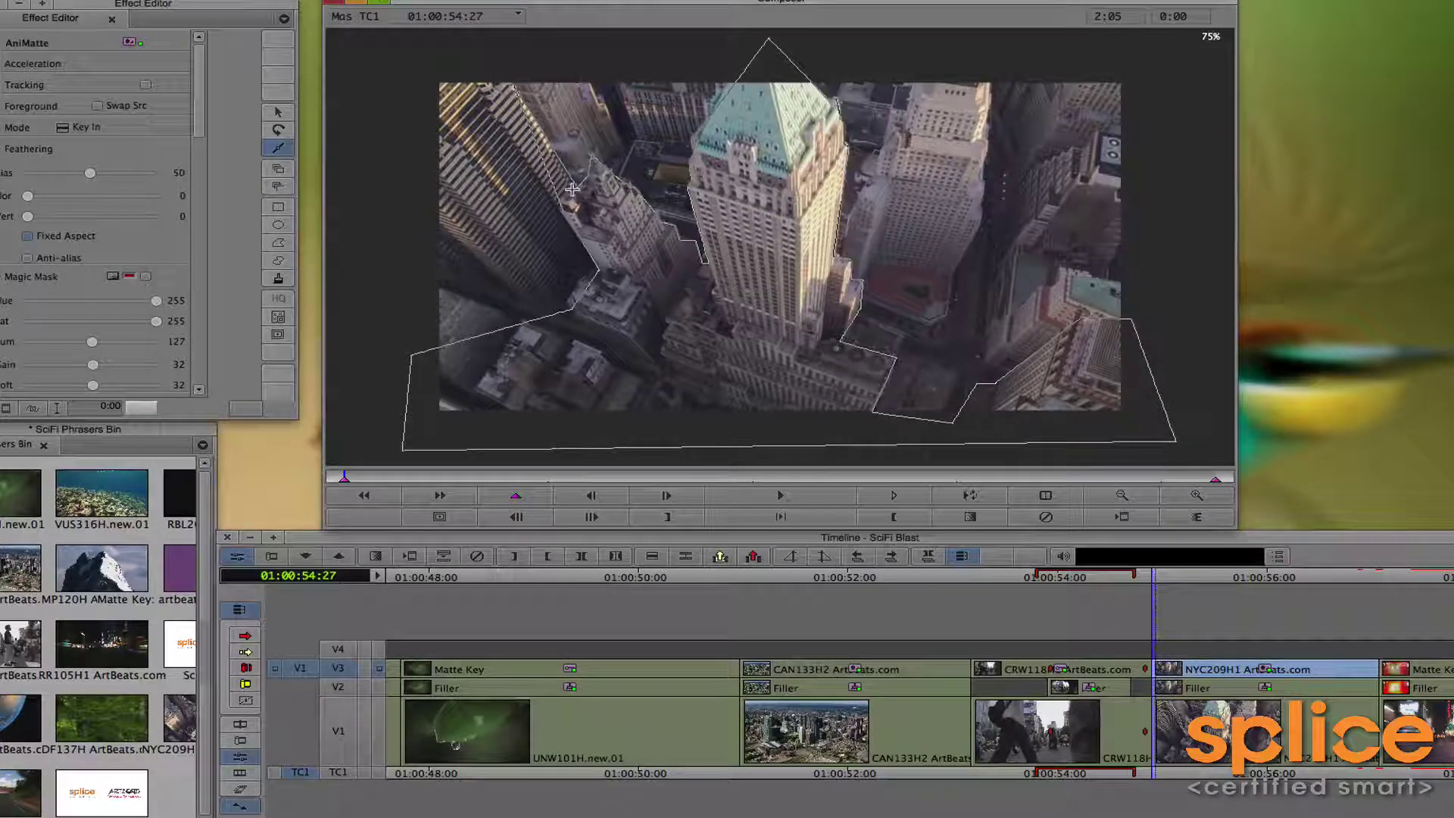
left_click_drag(600, 273, 407, 97)
left_click_drag(558, 205, 432, 43)
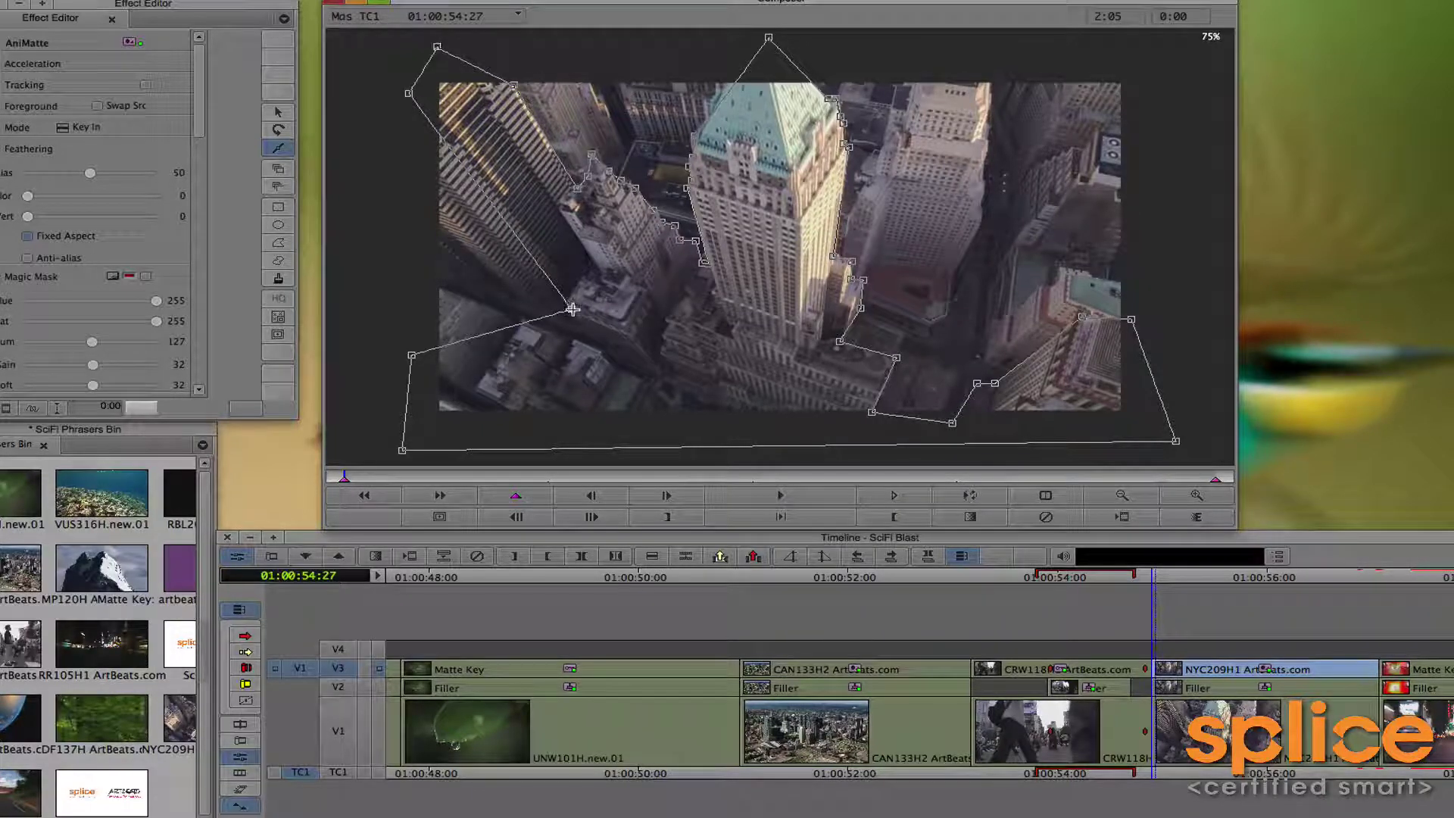
left_click_drag(572, 309, 410, 281)
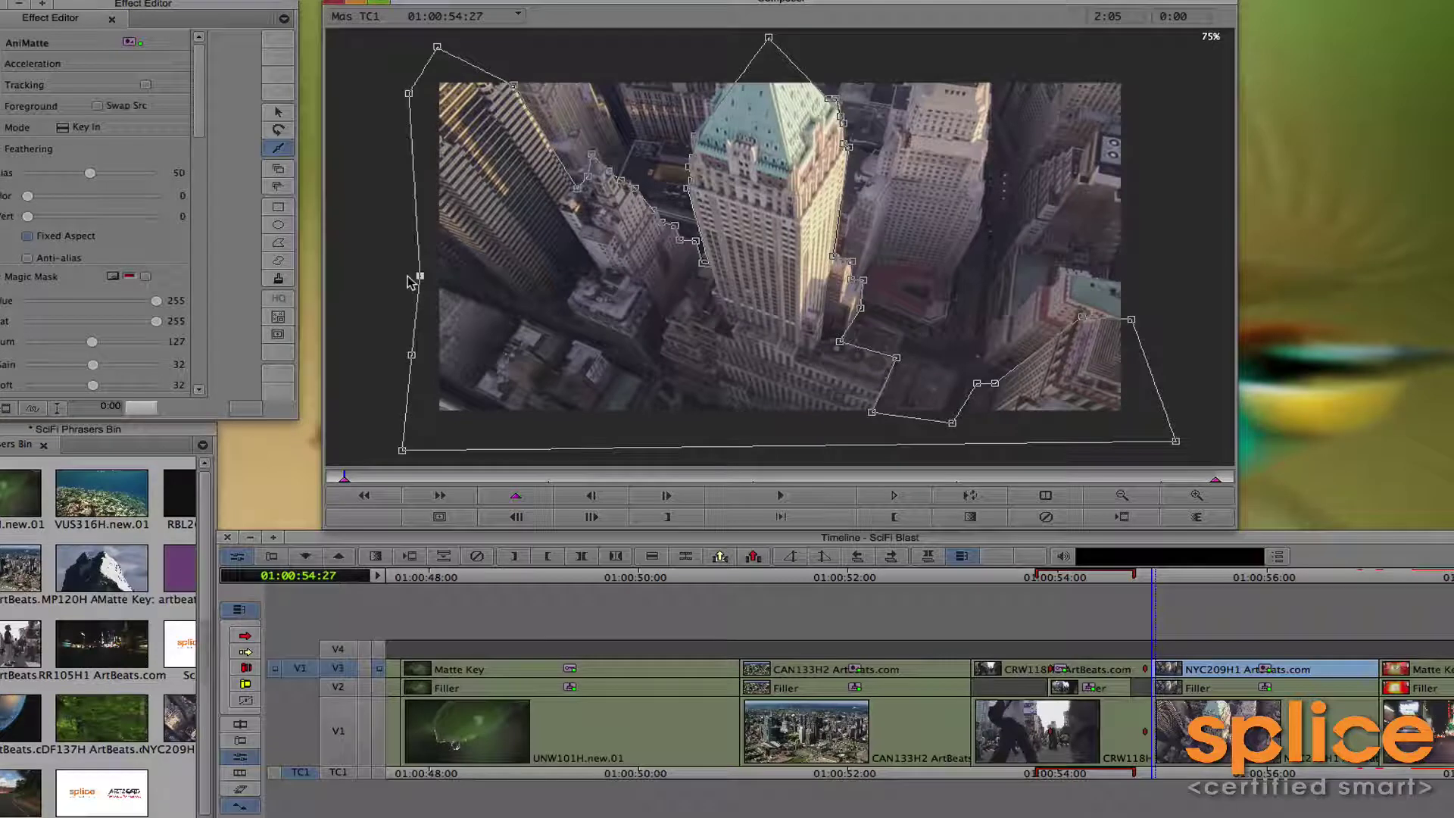
Step: Go to the effect's last keyframe at 01:00:57:01 and move the whole matte down to line up with the central tower
left_click(280, 112)
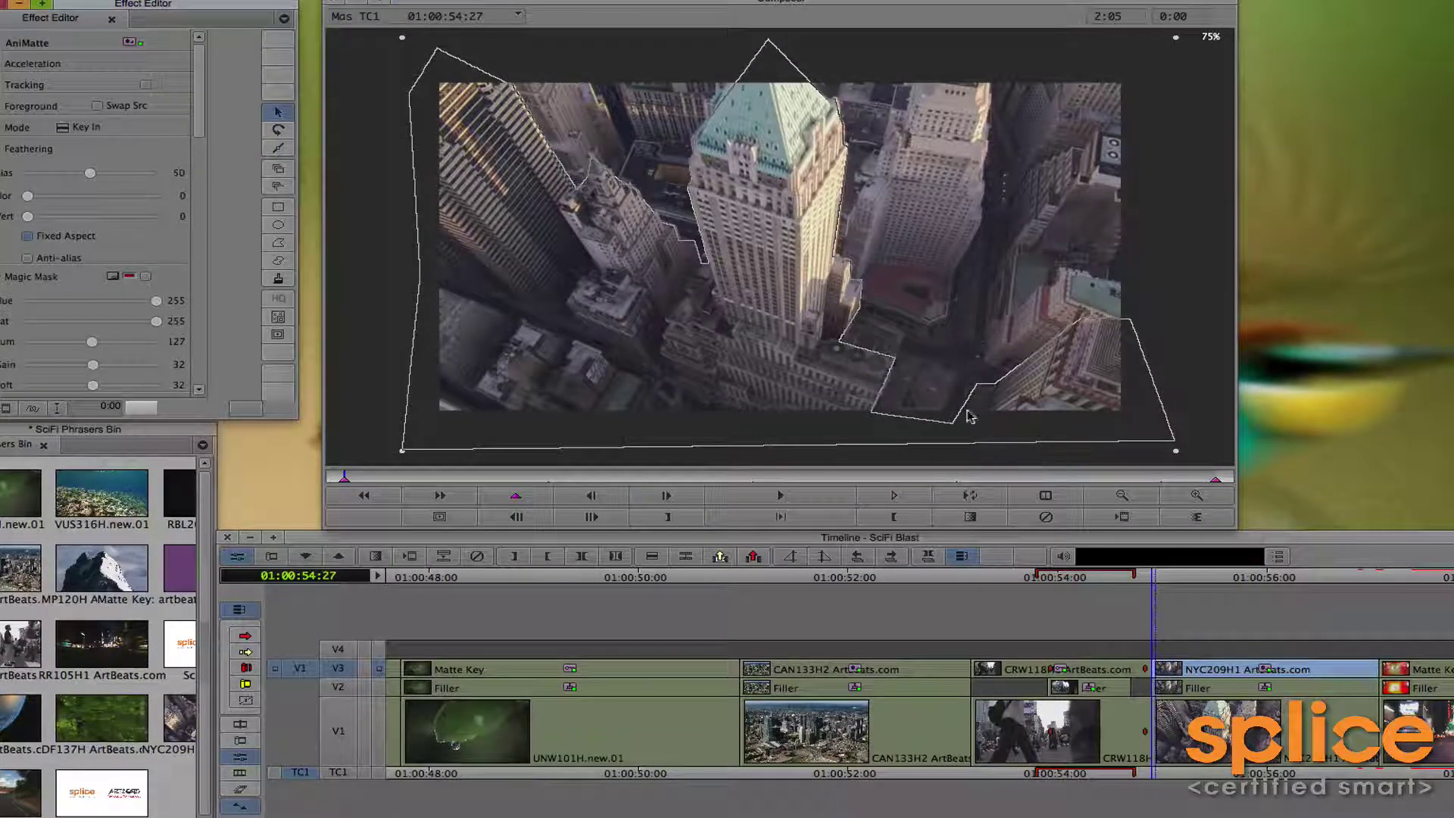
left_click(1214, 479)
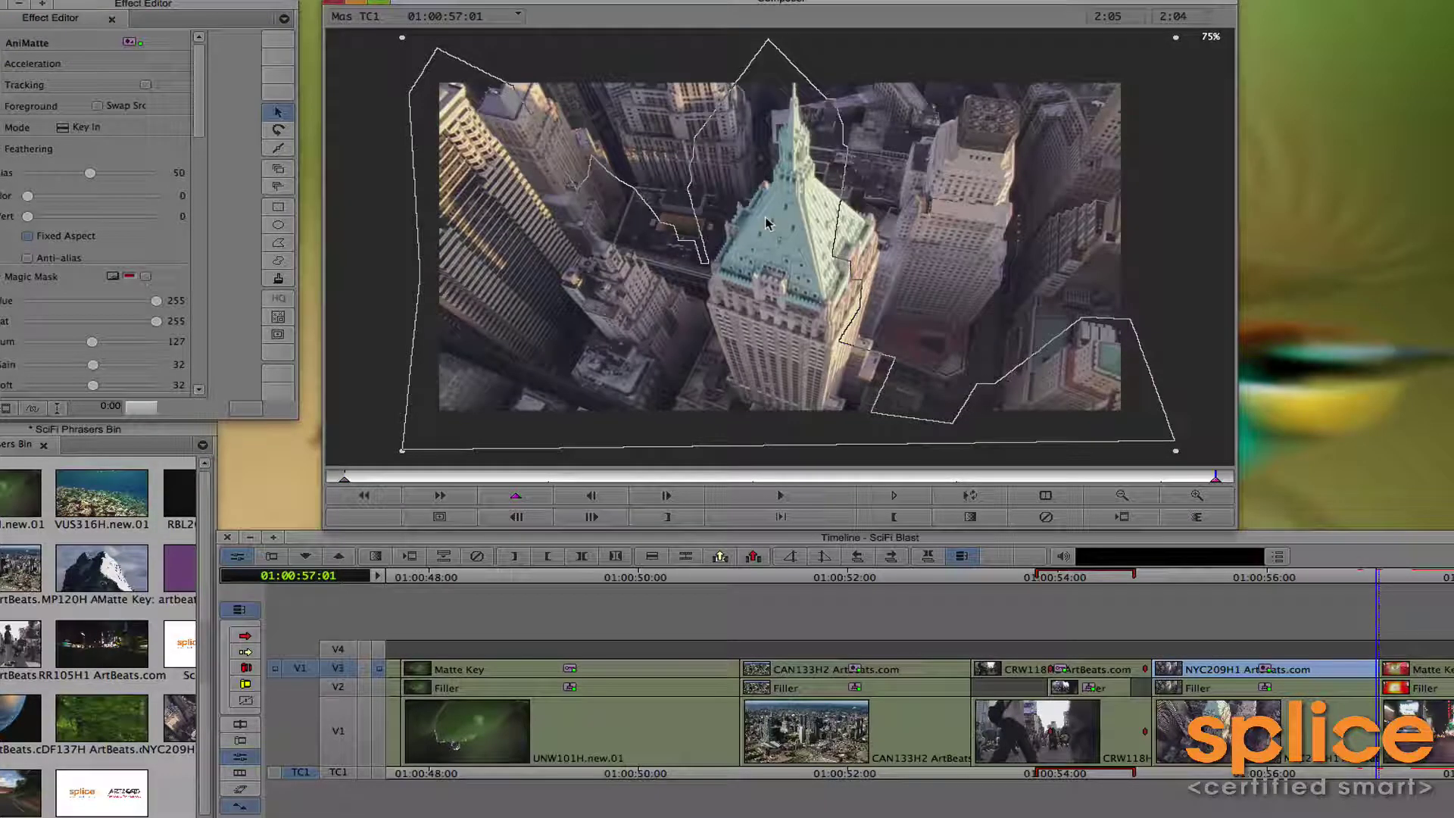
left_click_drag(745, 156, 771, 263)
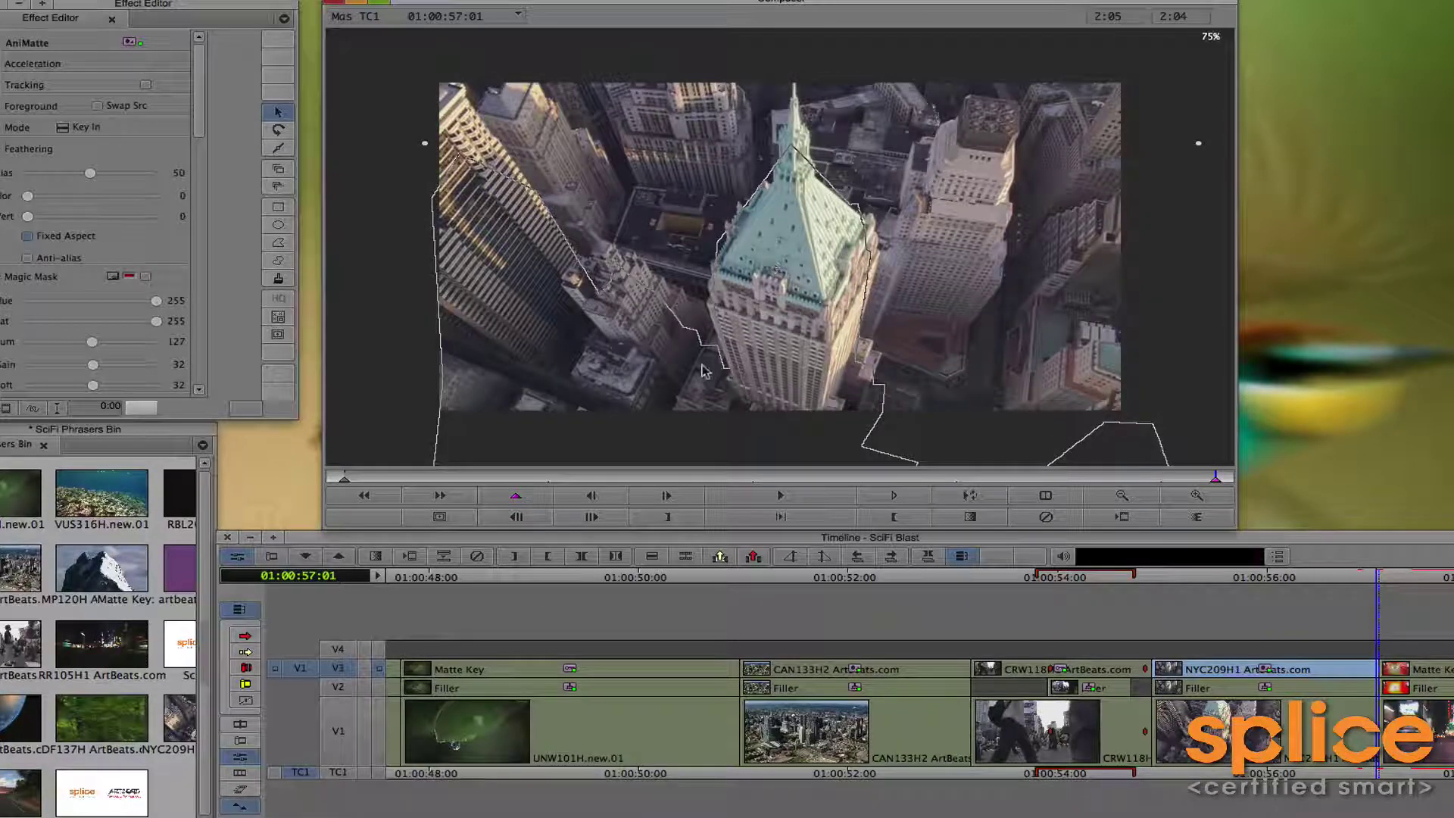
Step: Reshape the last keyframe's matte points to follow the left skyscraper's edge and roof and meet the small building beside it
double_click(630, 369)
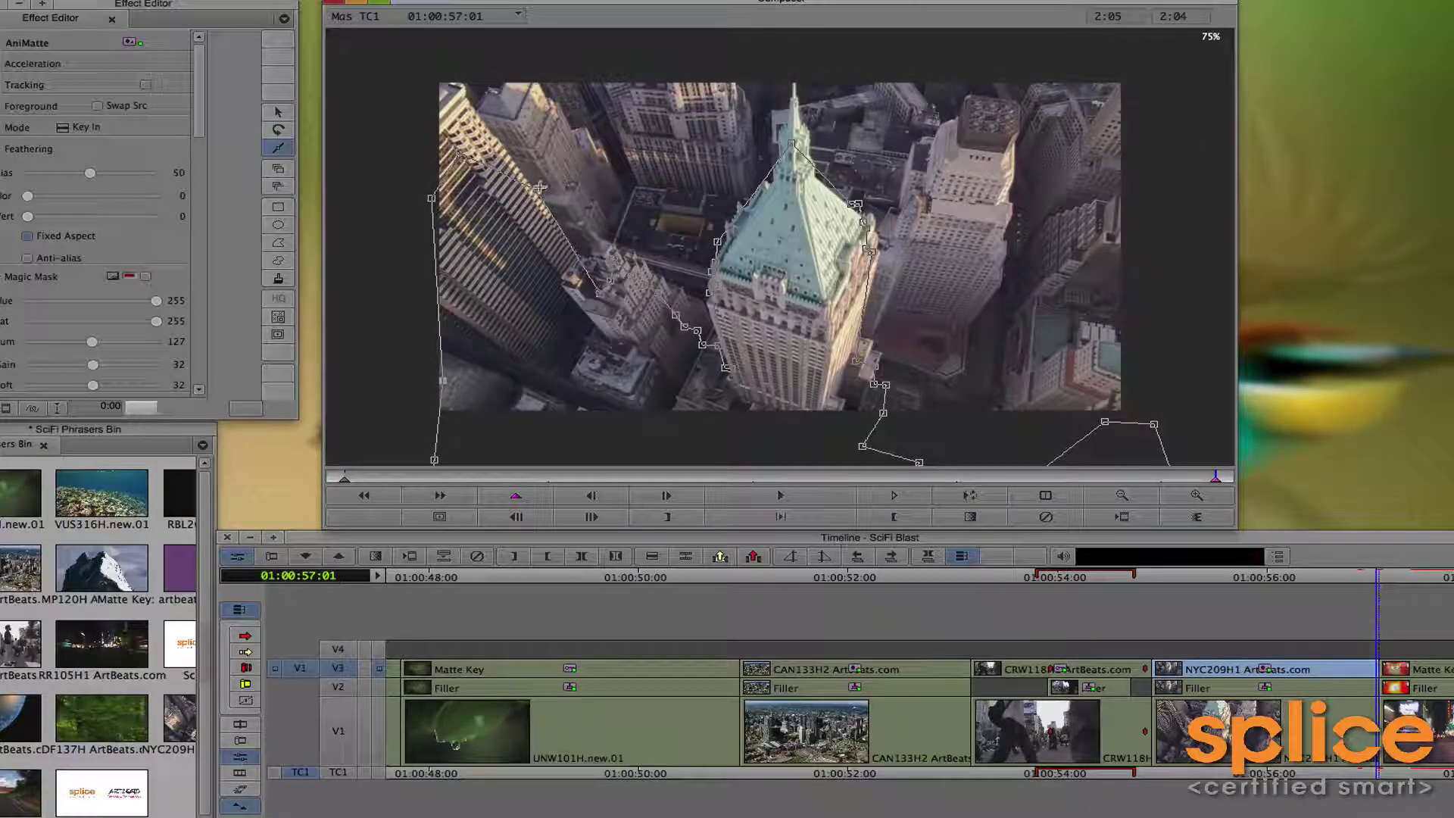
left_click_drag(536, 189, 482, 110)
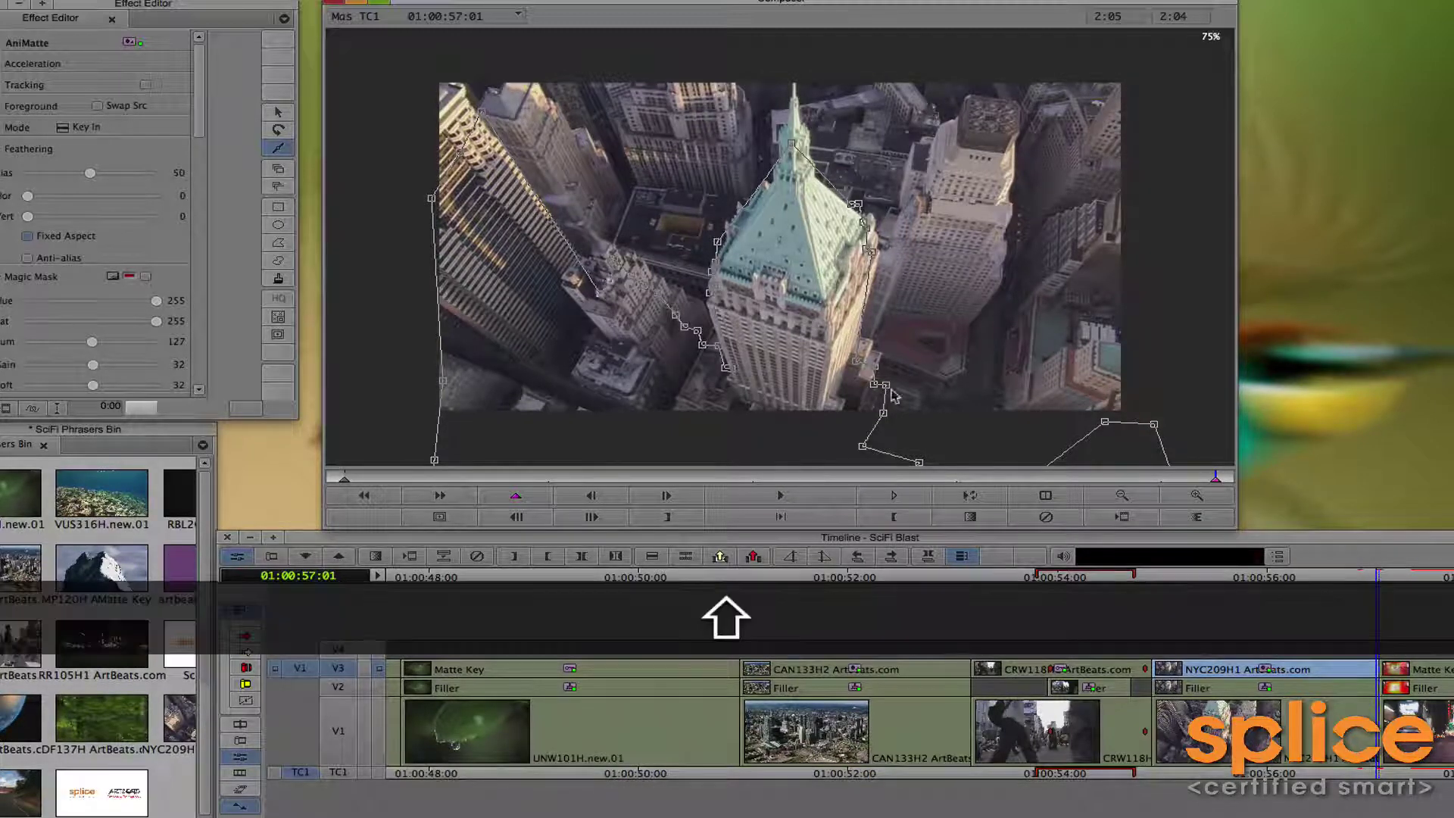
left_click(1197, 495)
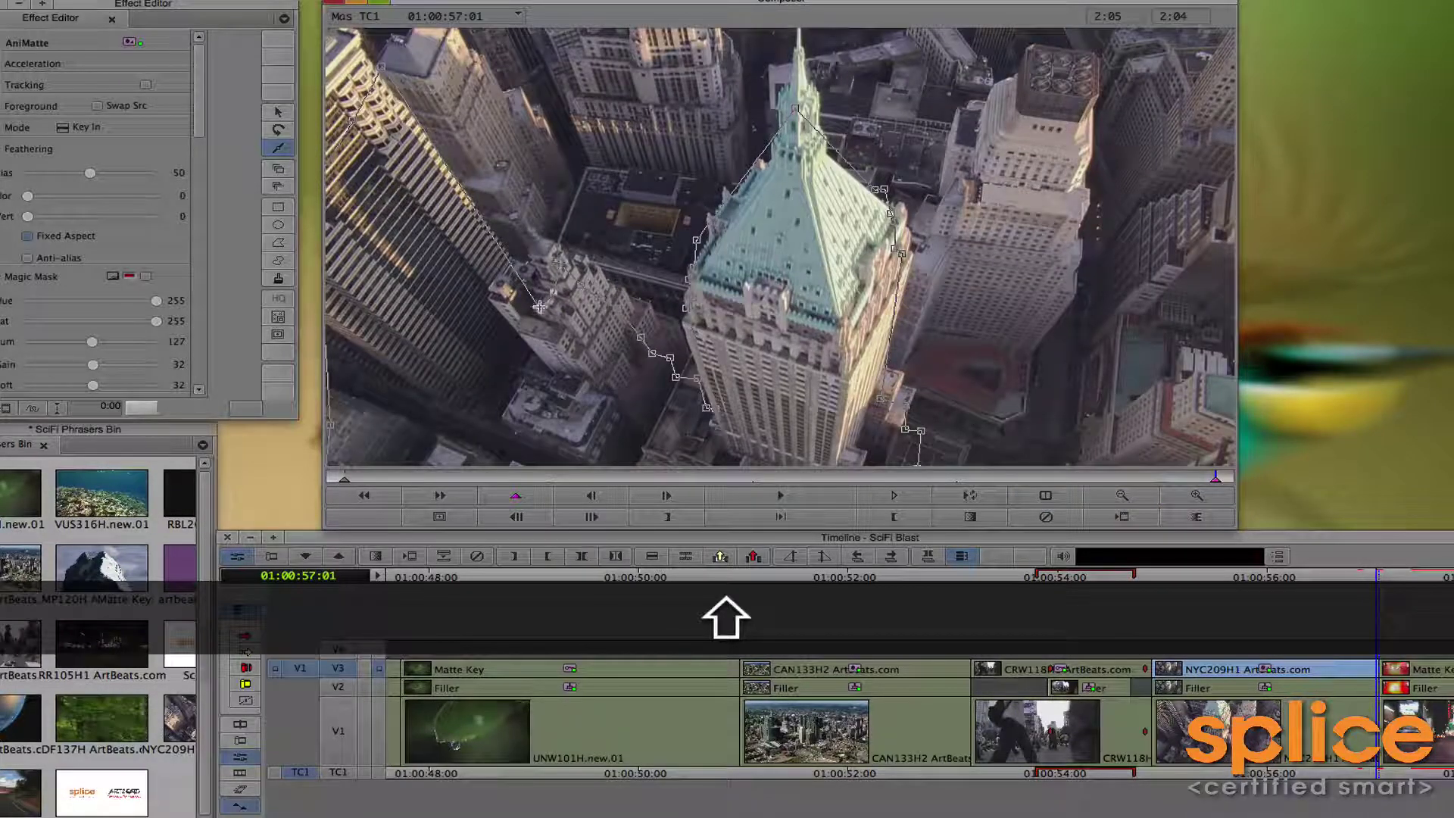
left_click_drag(540, 306, 517, 269)
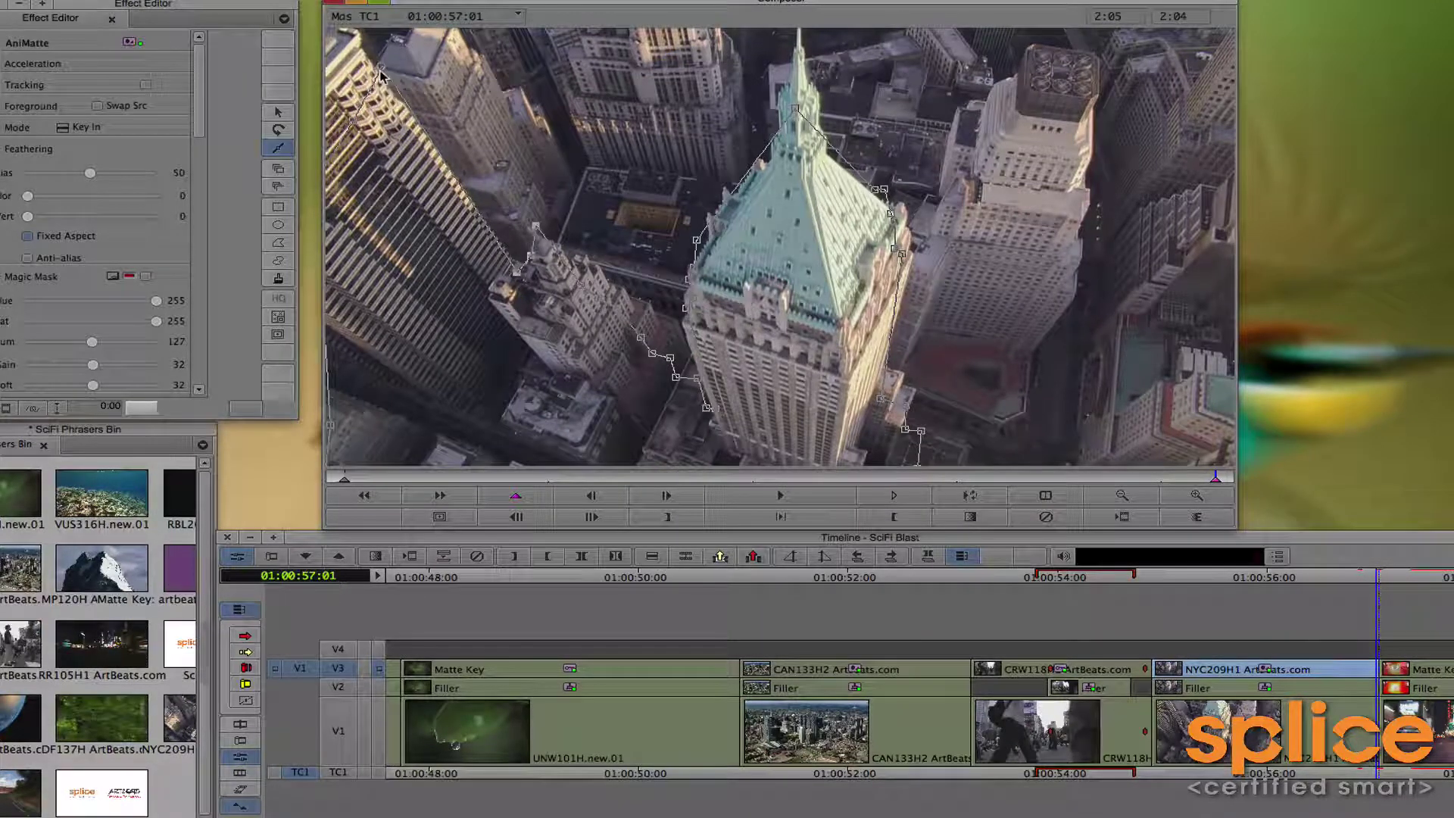
left_click_drag(380, 68, 344, 31)
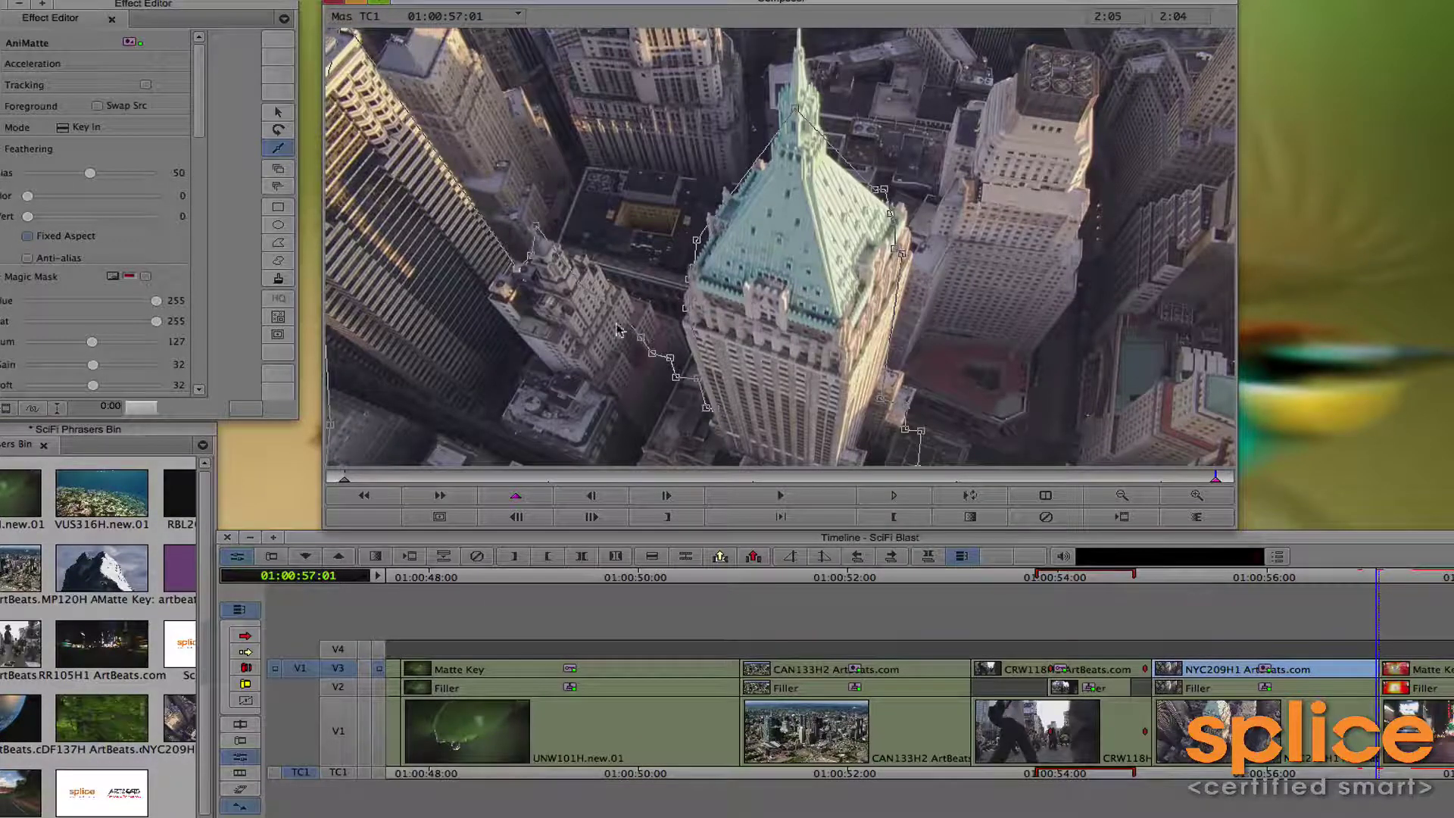
Step: Fit the last keyframe's matte points to the small building's edge and the central tower's spire and roof, and return to the first keyframe
key("shift")
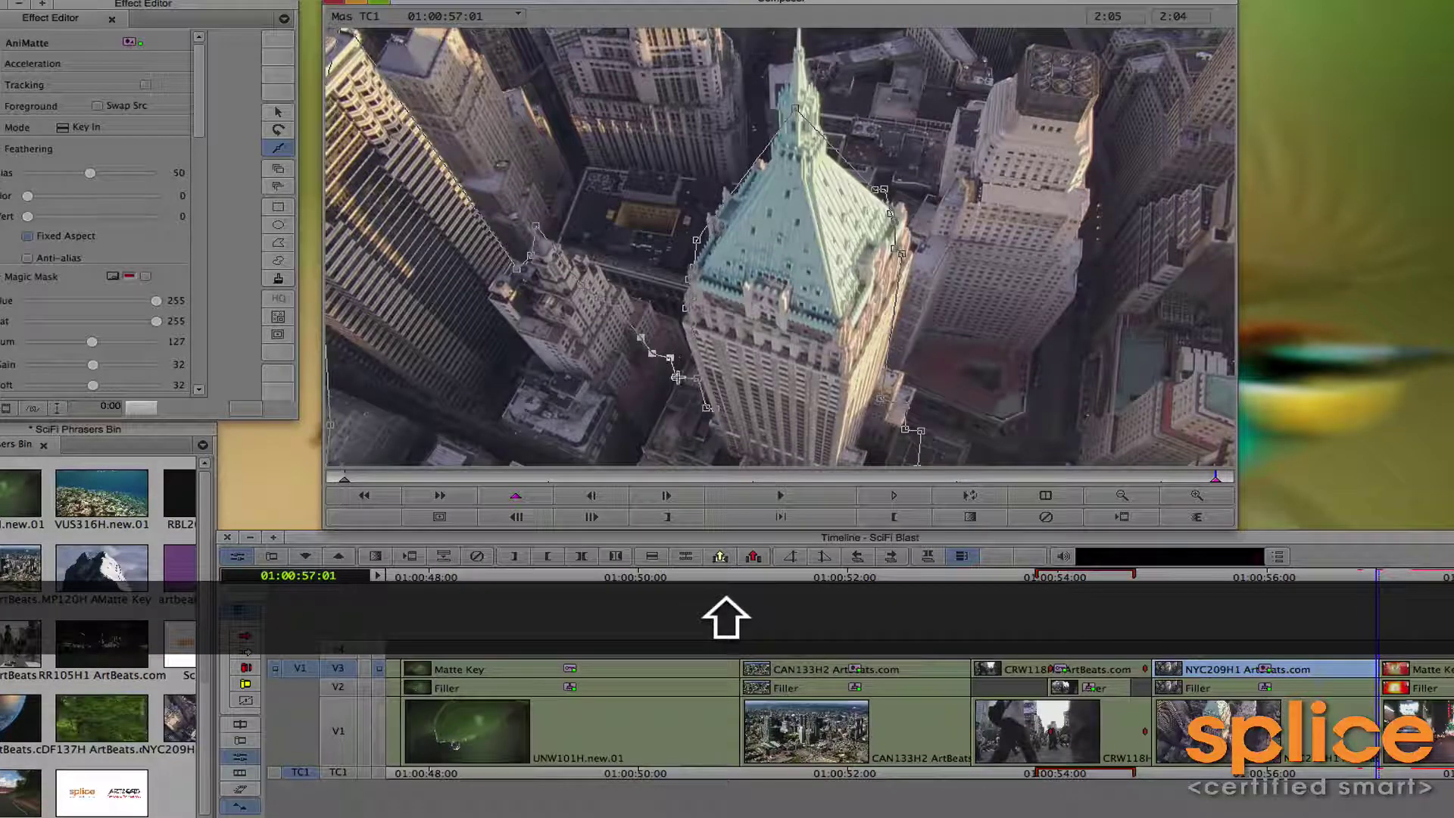
left_click_drag(669, 355, 673, 316)
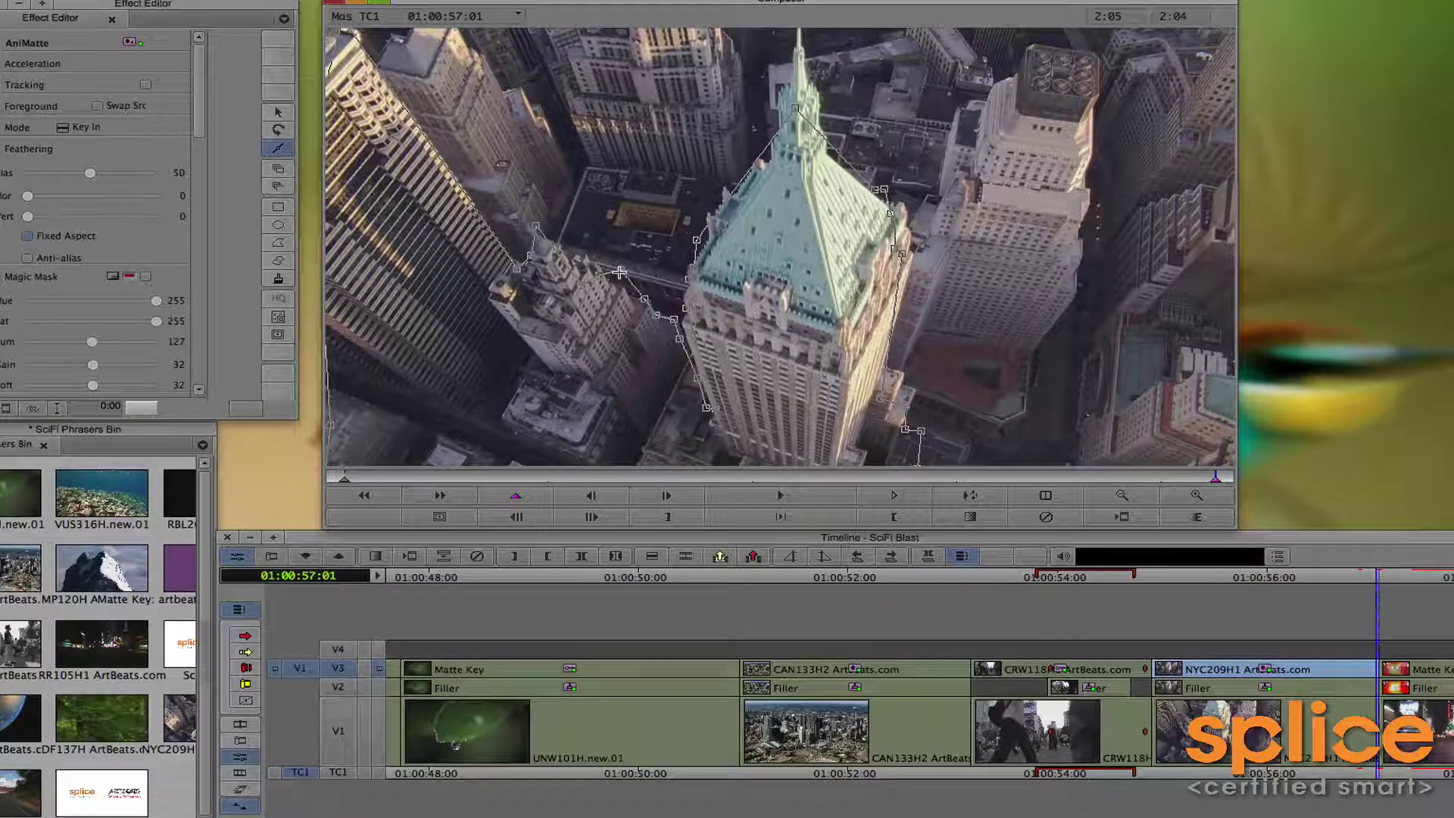
left_click_drag(621, 272, 621, 287)
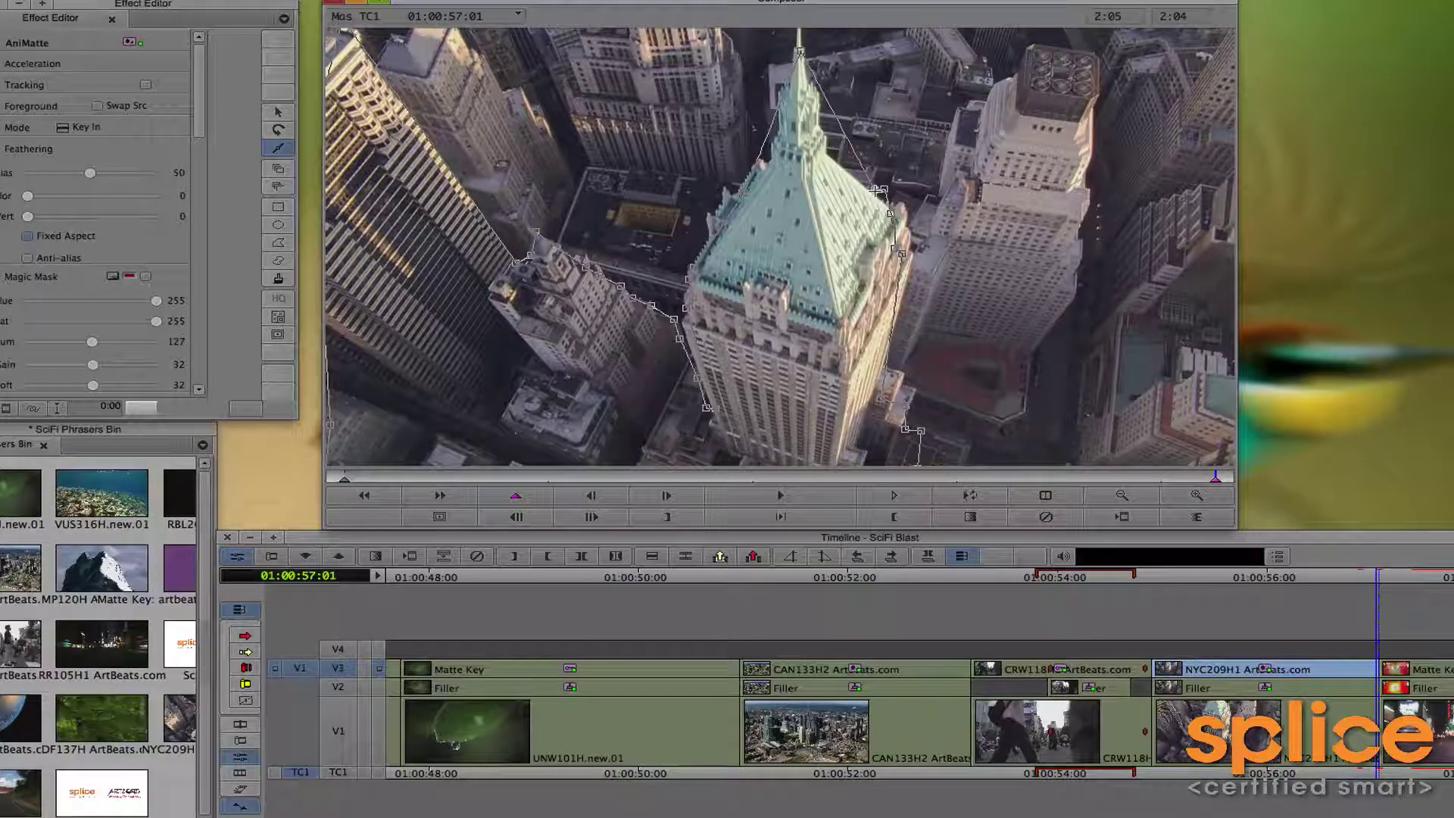
left_click_drag(876, 190, 833, 157)
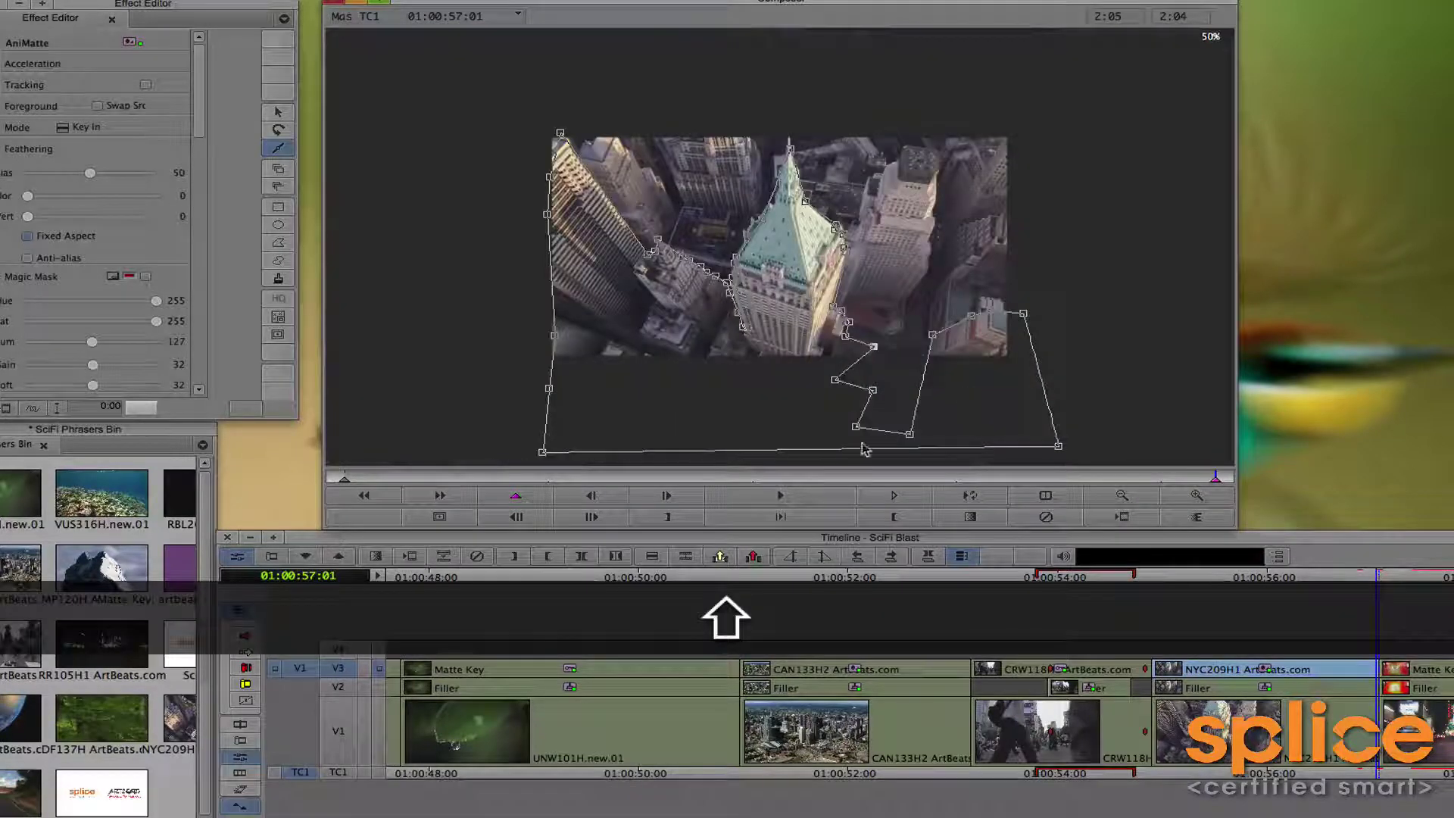
left_click(343, 478)
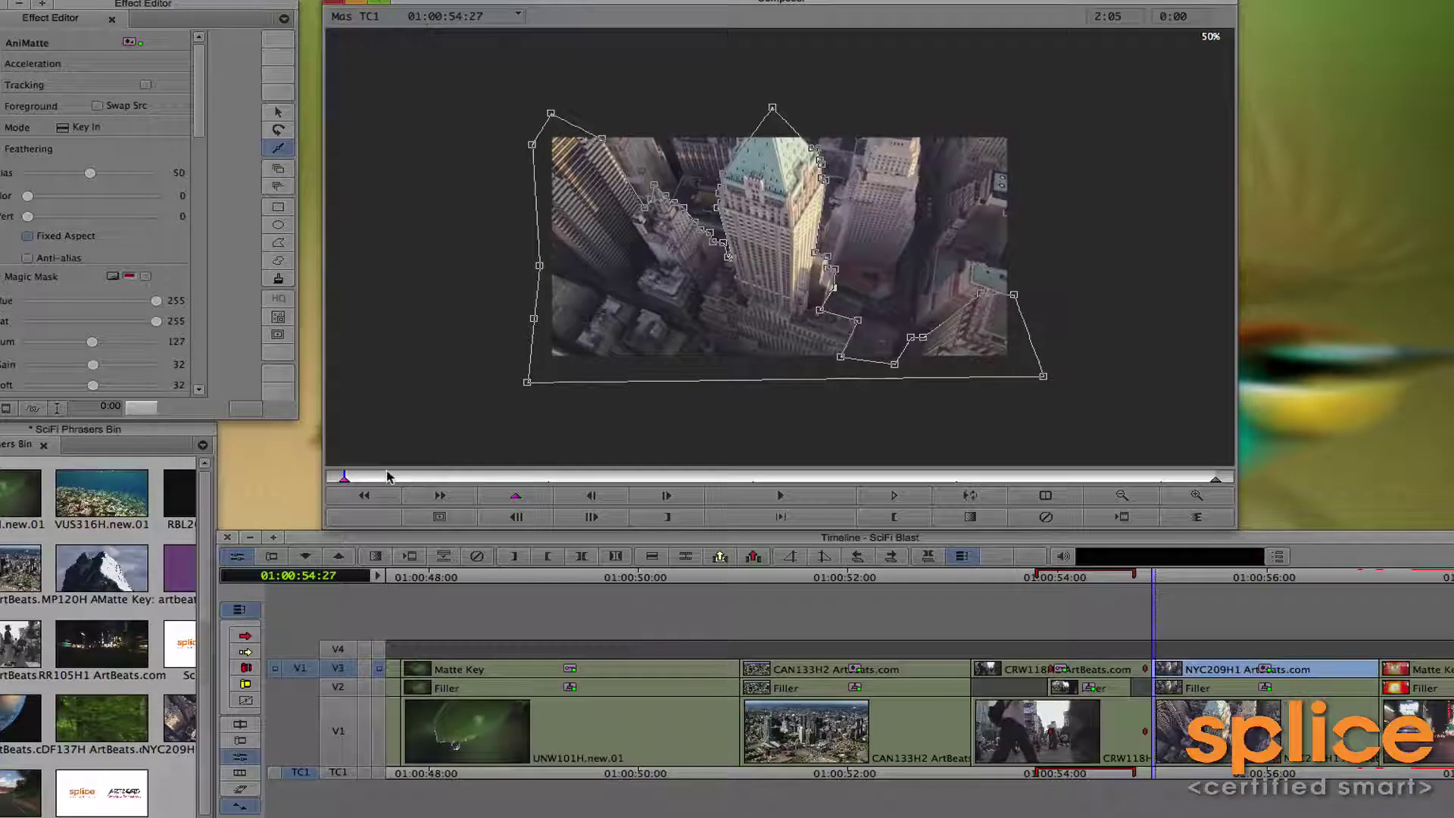
Step: Refit the last keyframe's matte points to the small right-hand building's edge and roof, and scrub the shot to check the matte's movement
mouse_move(387, 476)
left_mouse_down()
mouse_move(1292, 492)
mouse_move(500, 491)
mouse_move(593, 487)
mouse_move(639, 466)
mouse_move(816, 463)
mouse_move(1222, 482)
left_mouse_up()
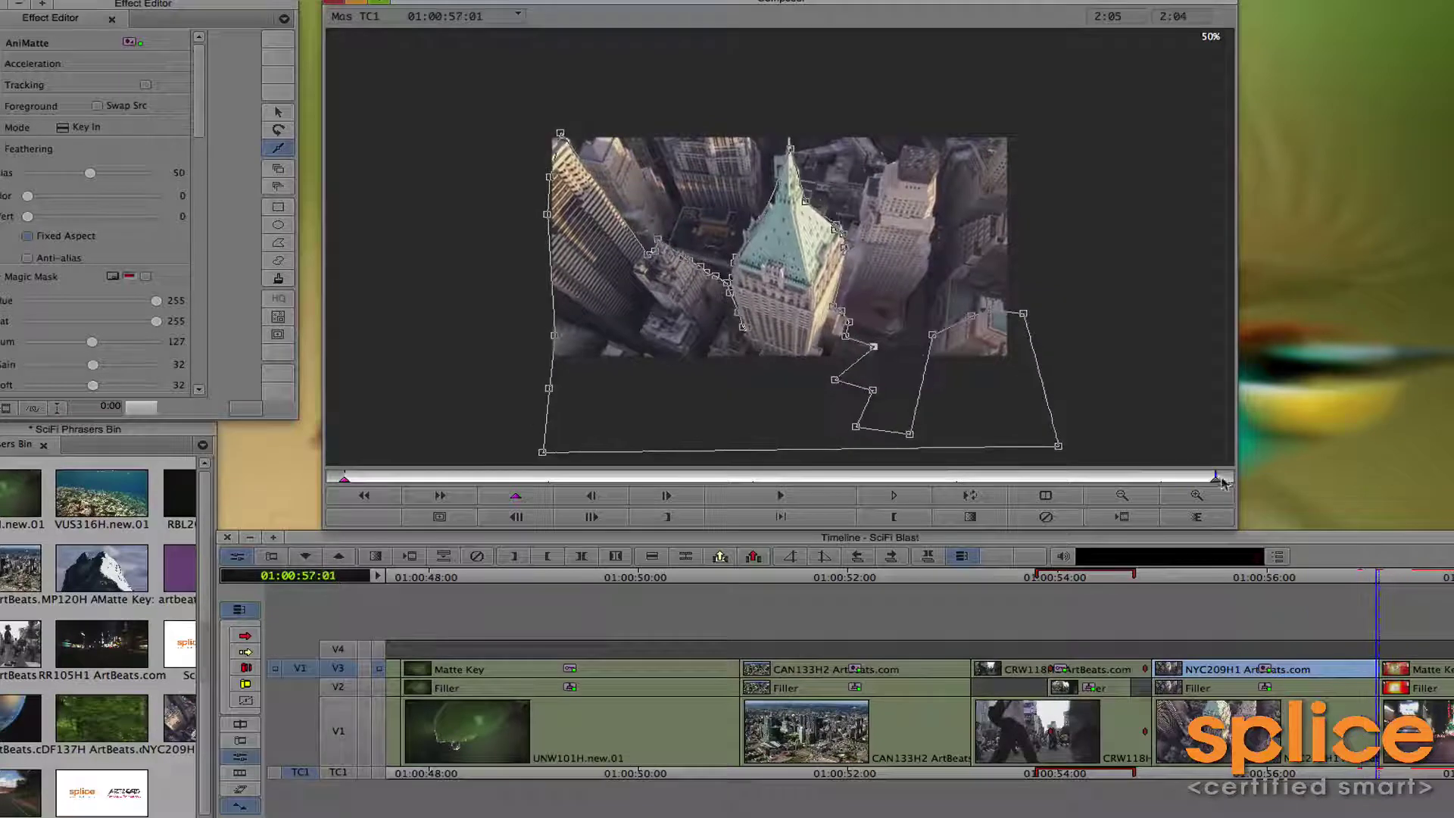
key("Home")
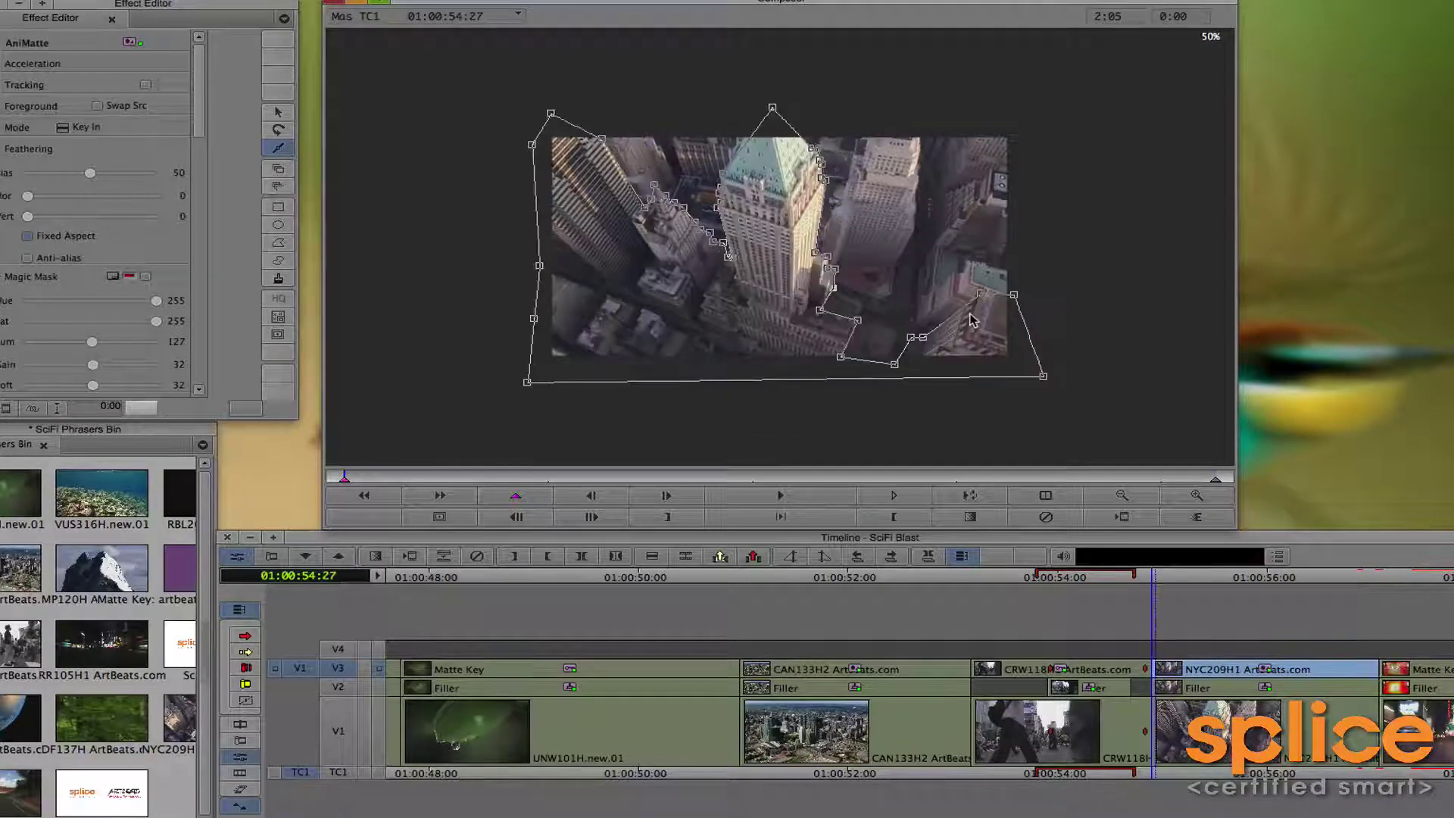
key("End")
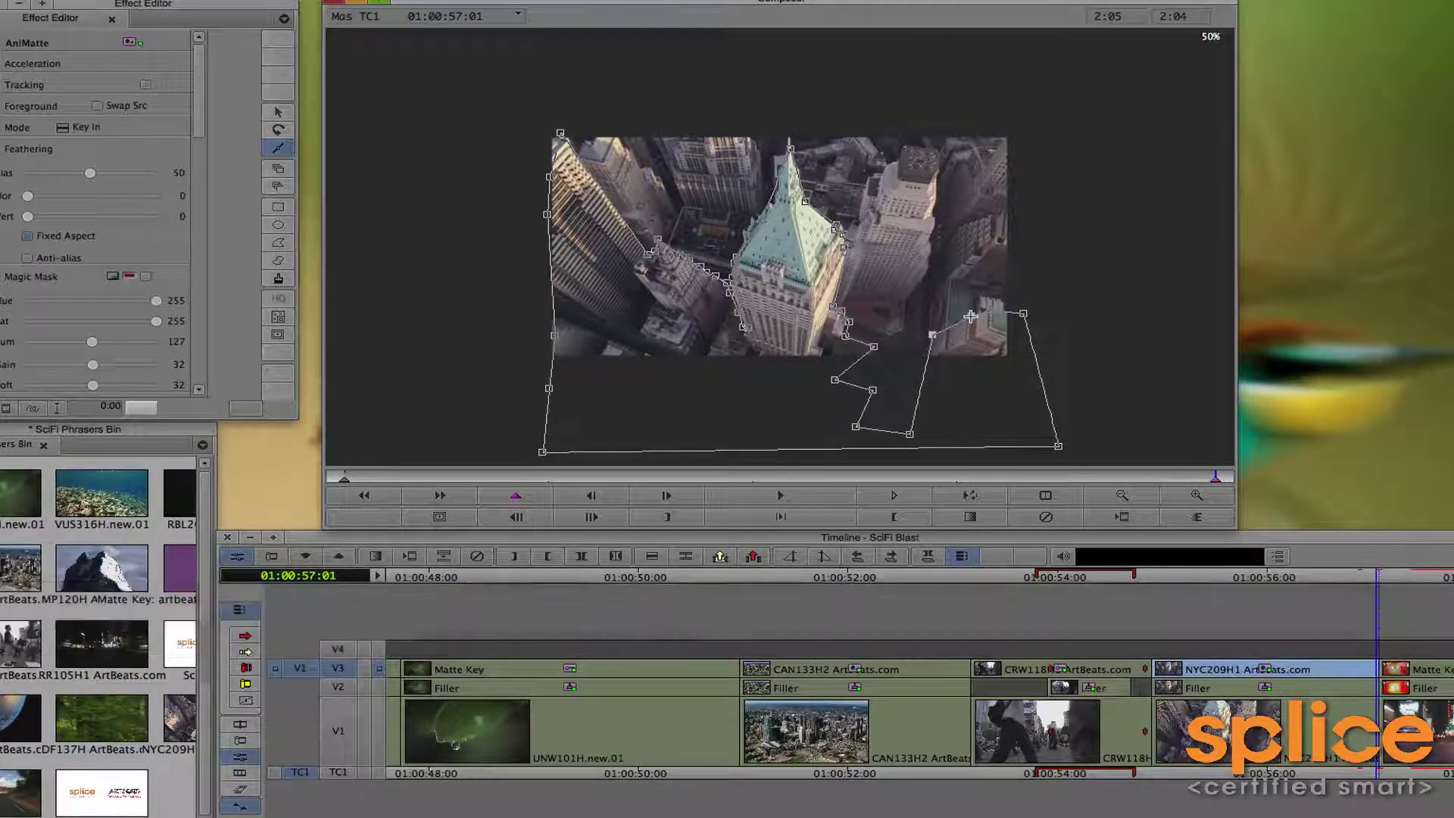
left_click_drag(971, 316, 995, 348)
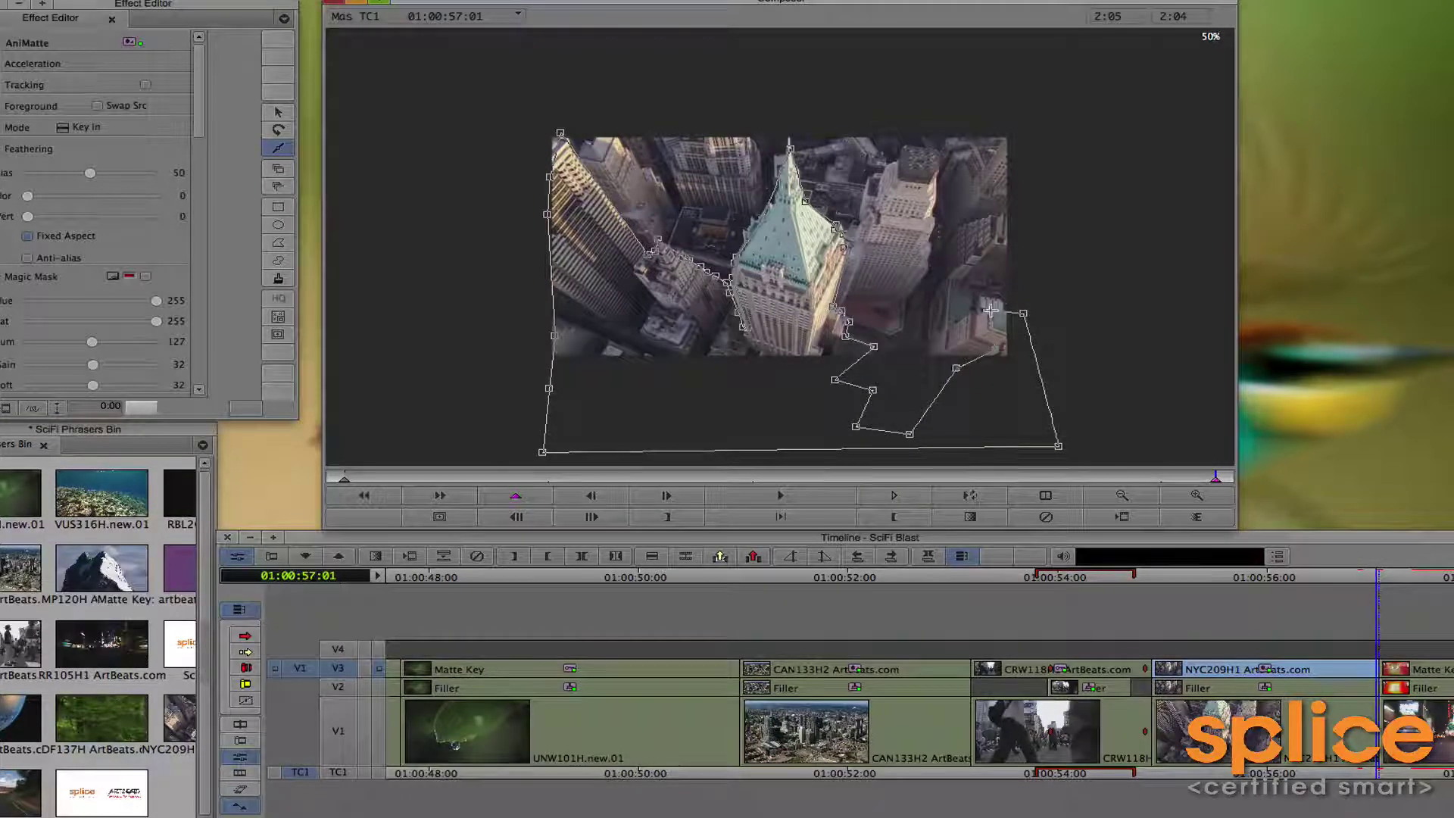
left_click(1019, 327)
left_click_drag(636, 481, 1025, 478)
left_click_drag(913, 487, 398, 477)
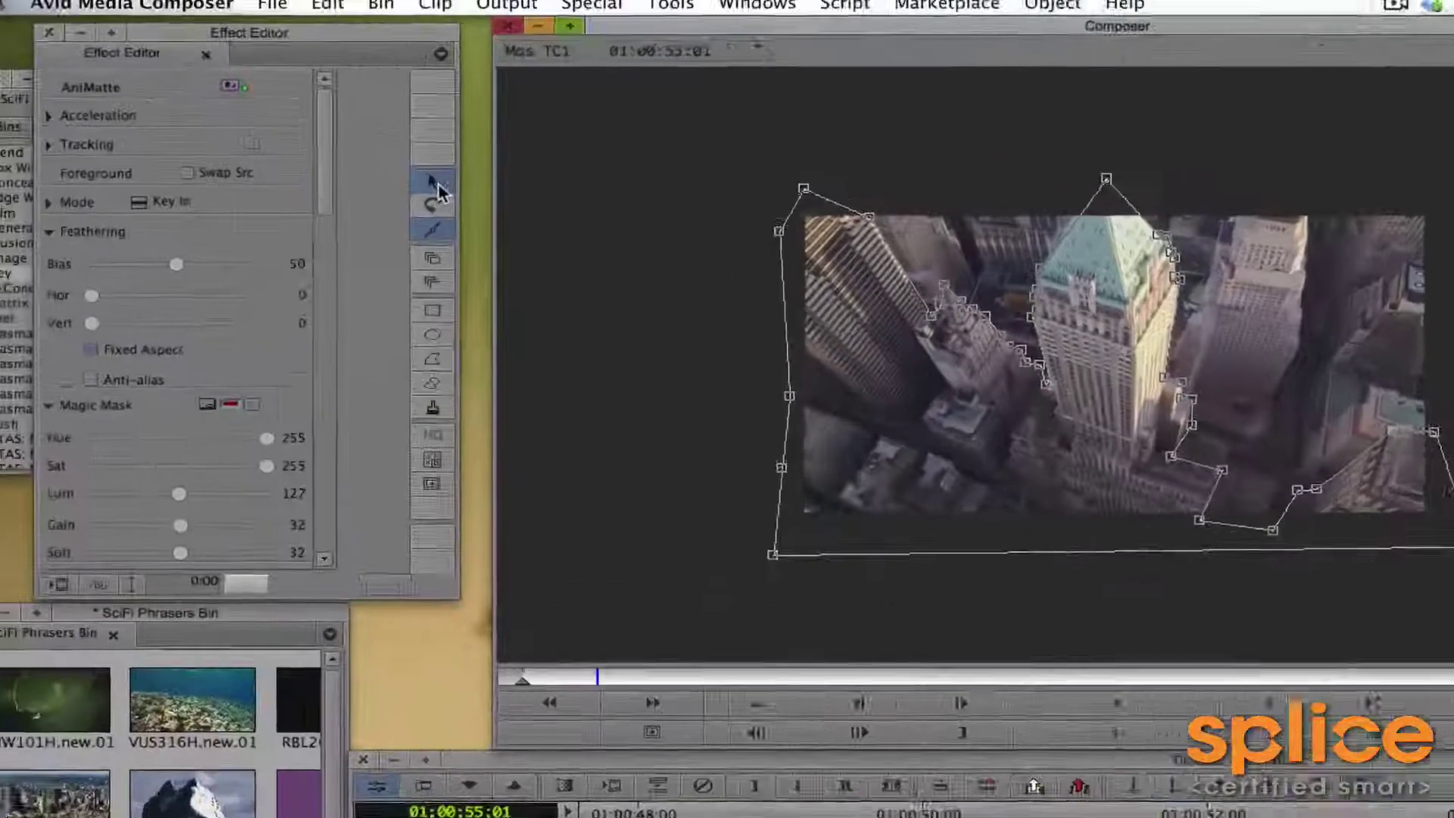
Step: Select the matte shape and soften its edge with a very slight feather while viewing the frame at 01:00:55:01
left_click(278, 111)
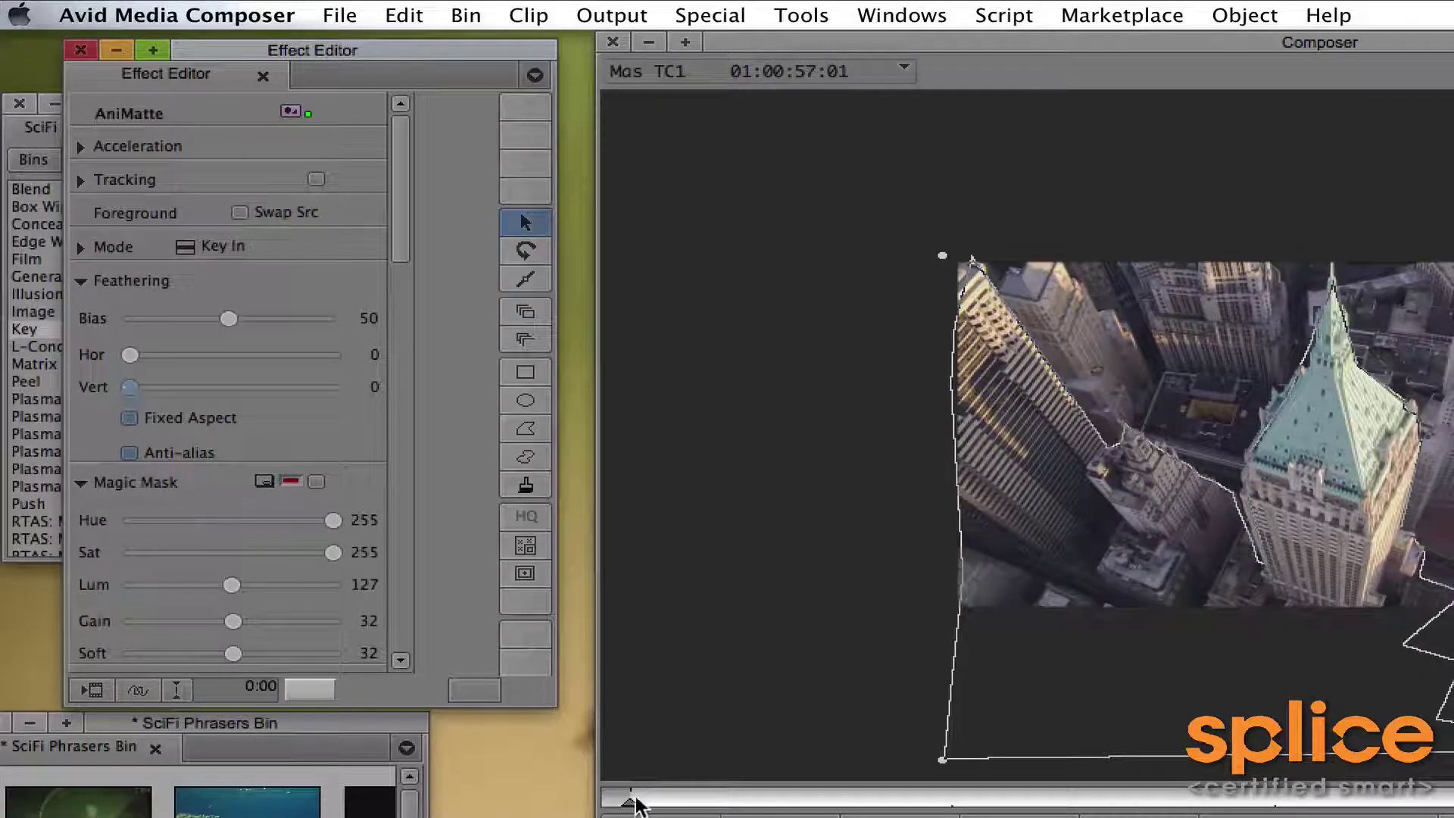
left_click(712, 796)
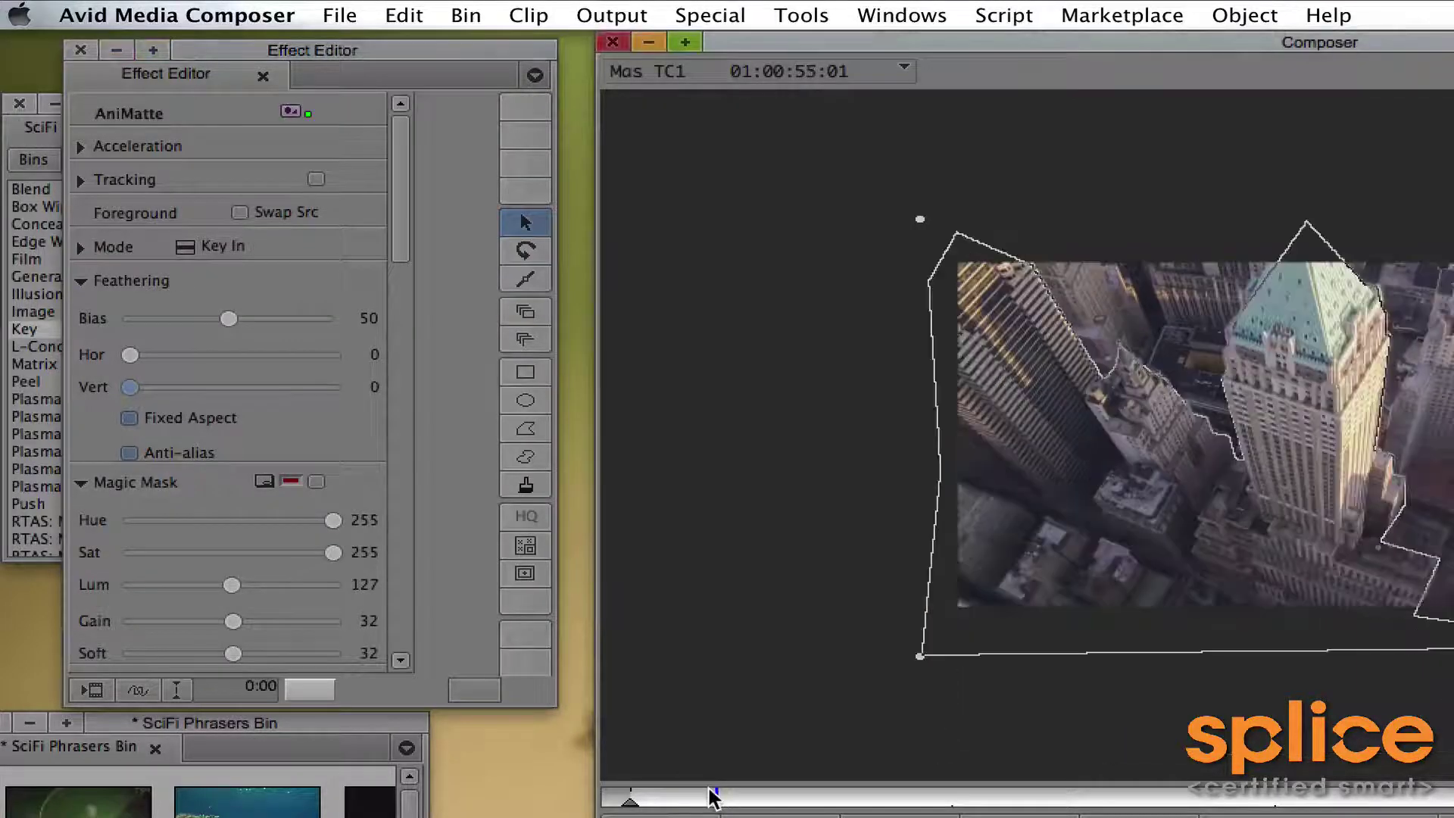
left_click(130, 387)
left_click_drag(130, 387, 132, 388)
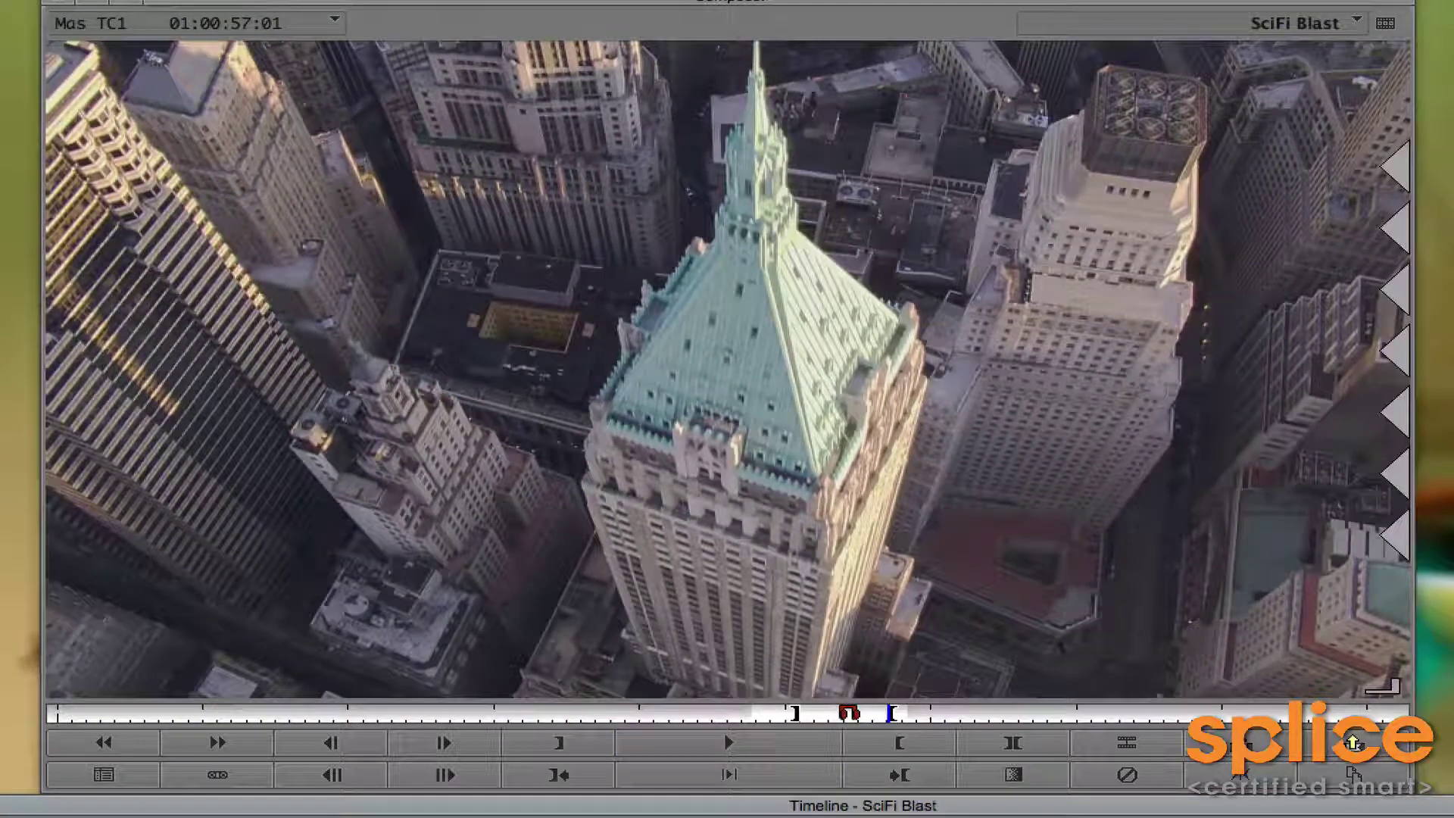
Step: Play back and step through the skyscraper shot to review the green blast passing behind the matted buildings
key("j")
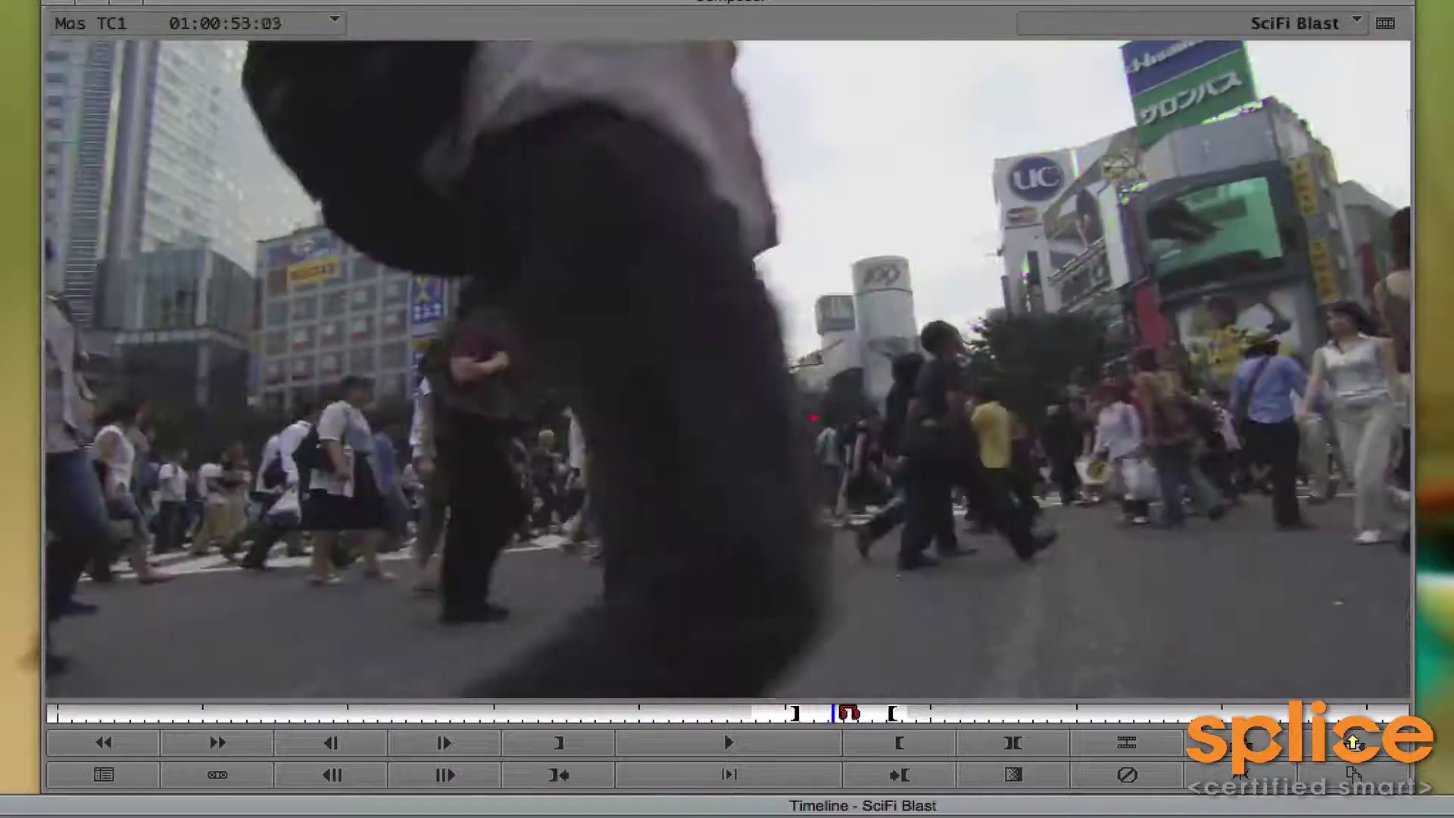
key("Right")
key("Right")
key("Right")
key("Right")
key("Left")
key("Left")
key("Left")
key("Left")
key("Left")
key("Left")
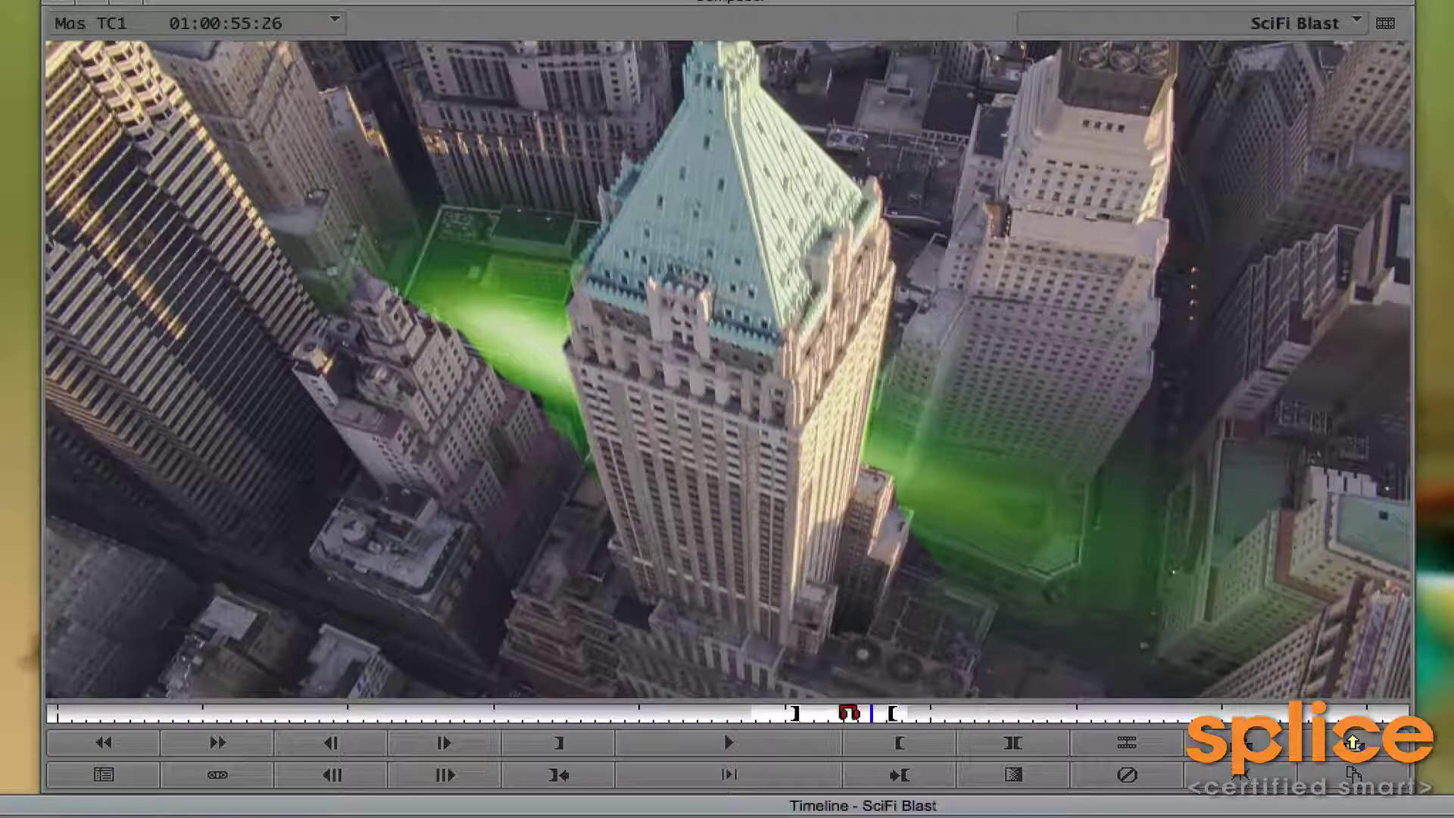
key("l")
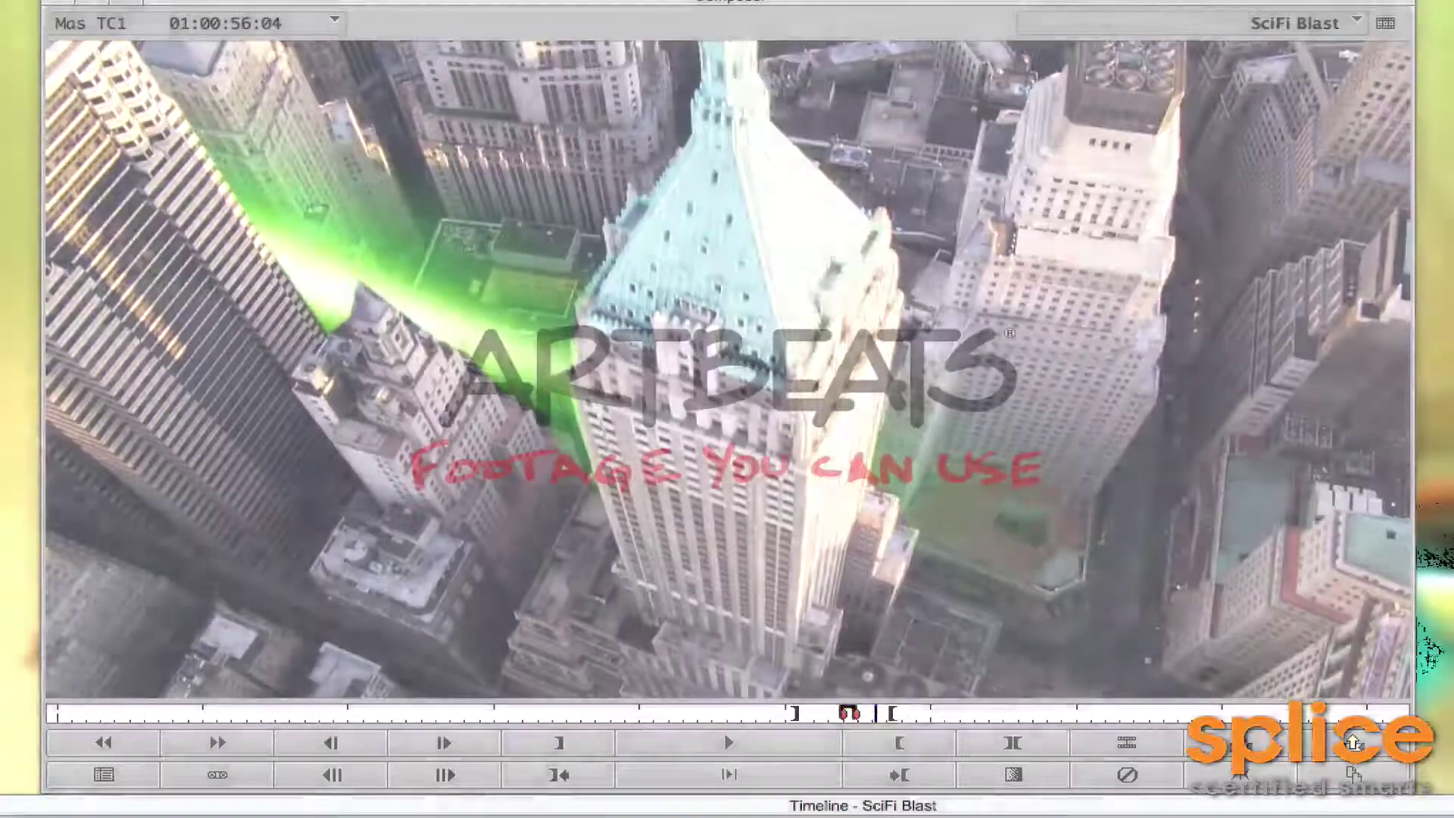